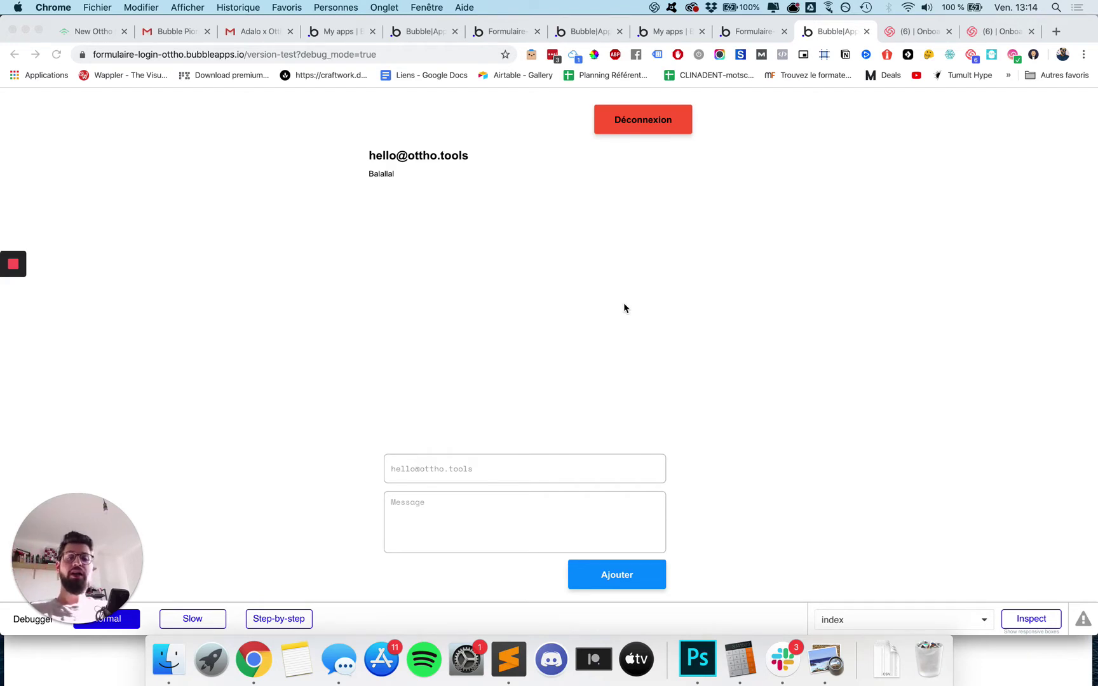
# Give the Déconnexion button an Account > Log the user out workflow, then return to the app preview.
pyautogui.click(658, 127)
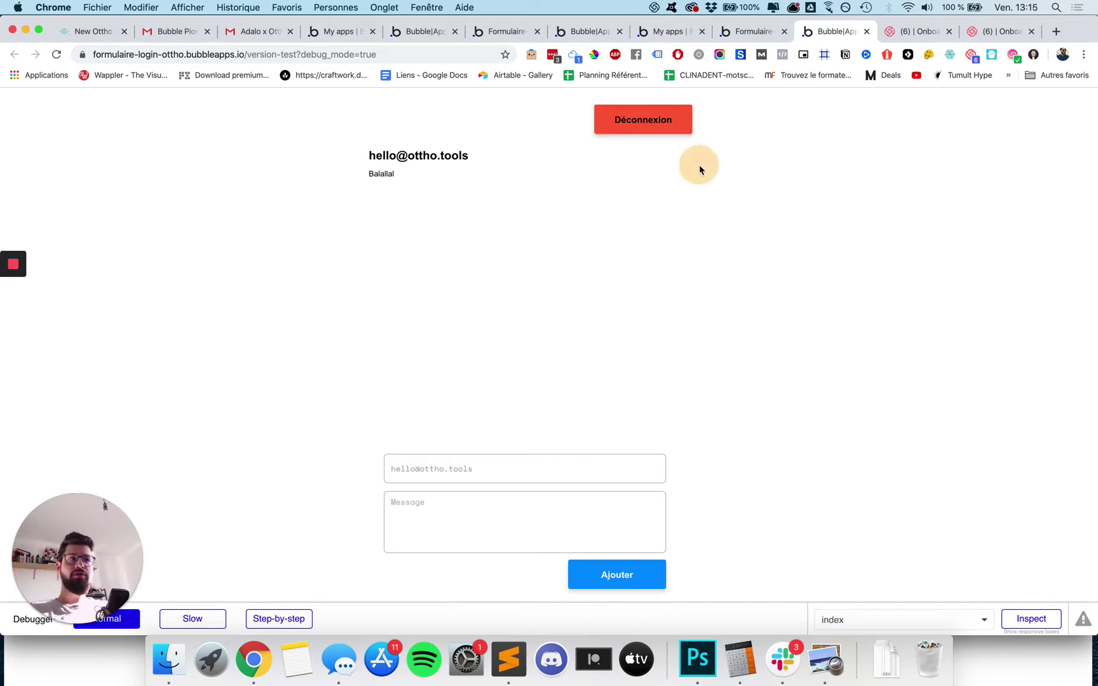
pyautogui.click(757, 31)
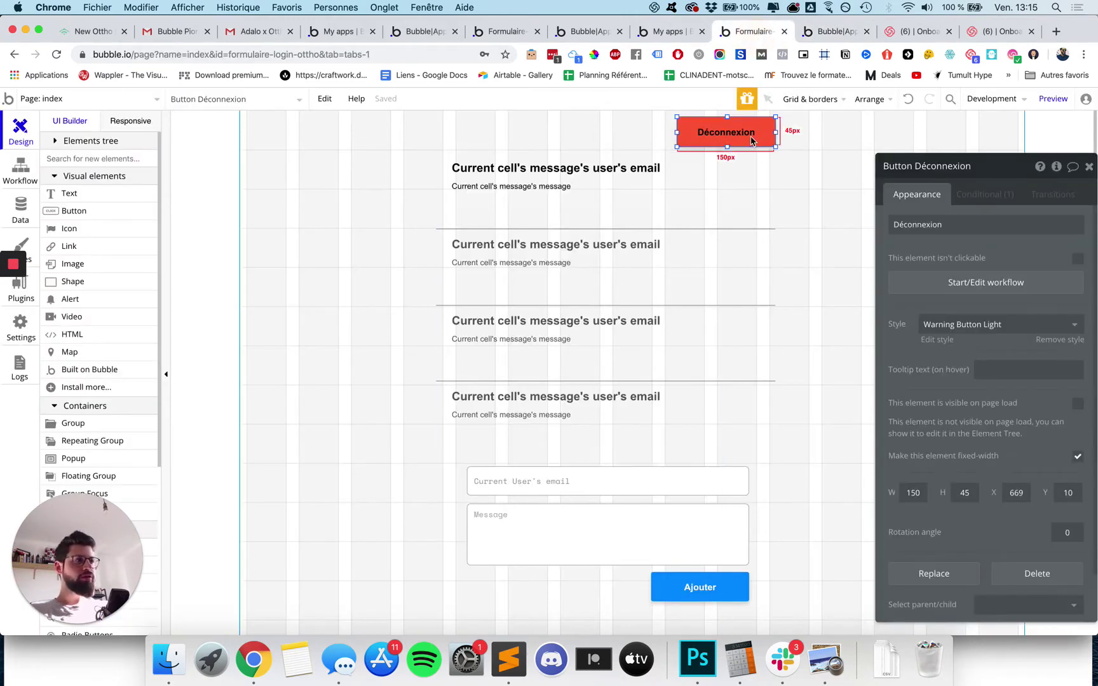
pyautogui.click(962, 283)
pyautogui.click(108, 262)
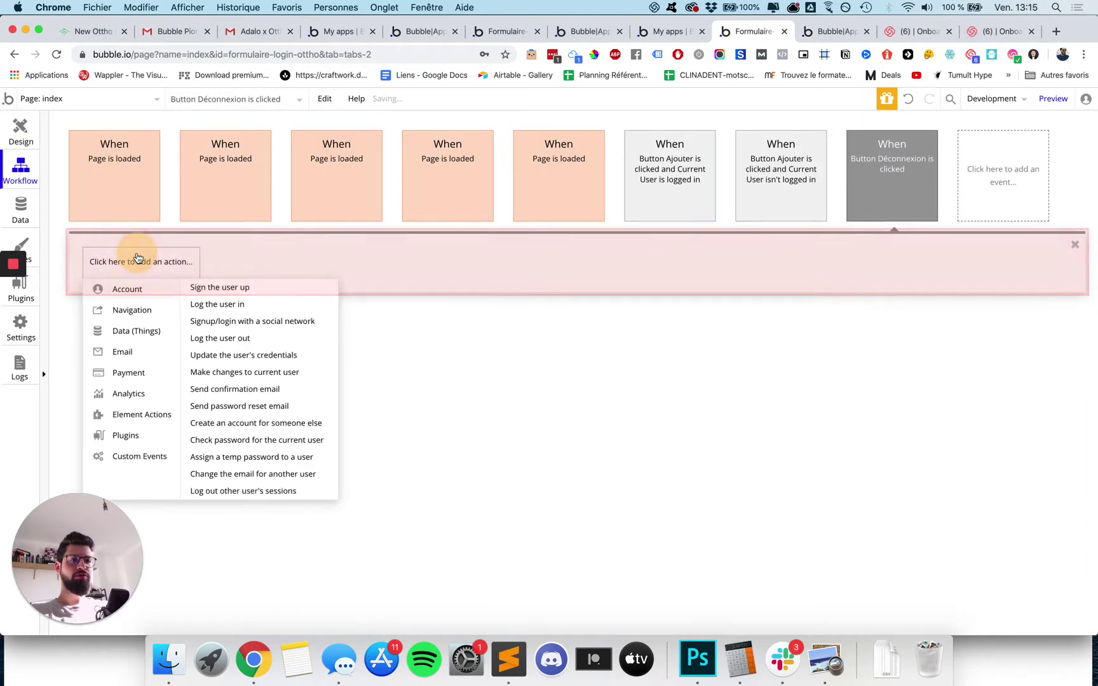
pyautogui.moveTo(141, 424)
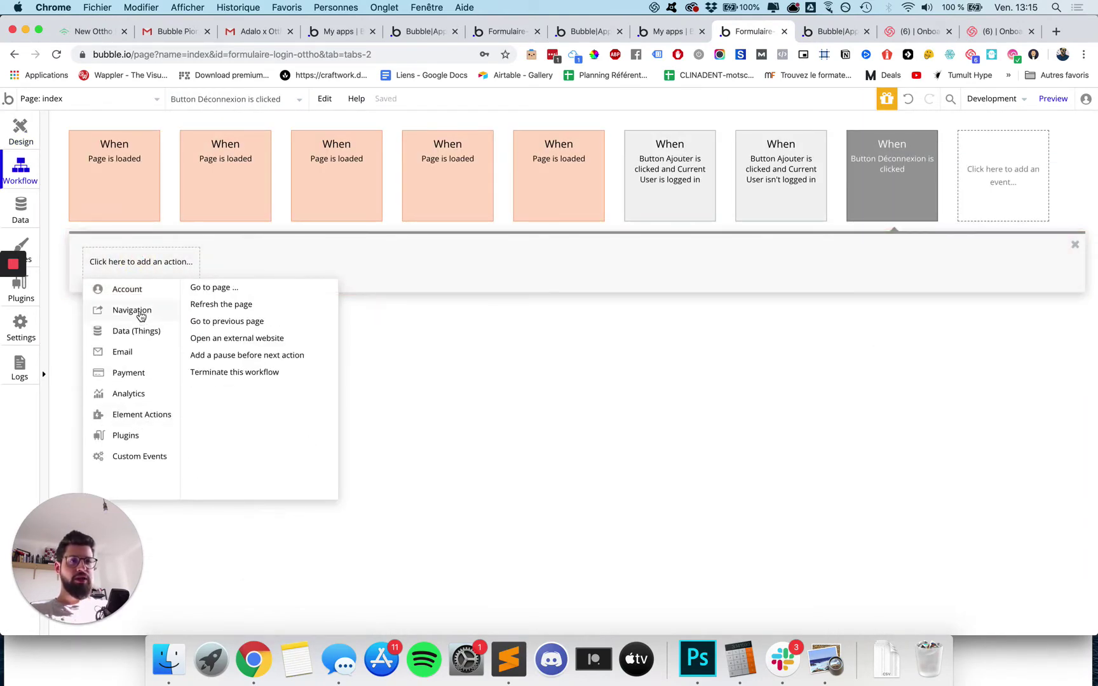
pyautogui.moveTo(137, 335)
pyautogui.moveTo(149, 290)
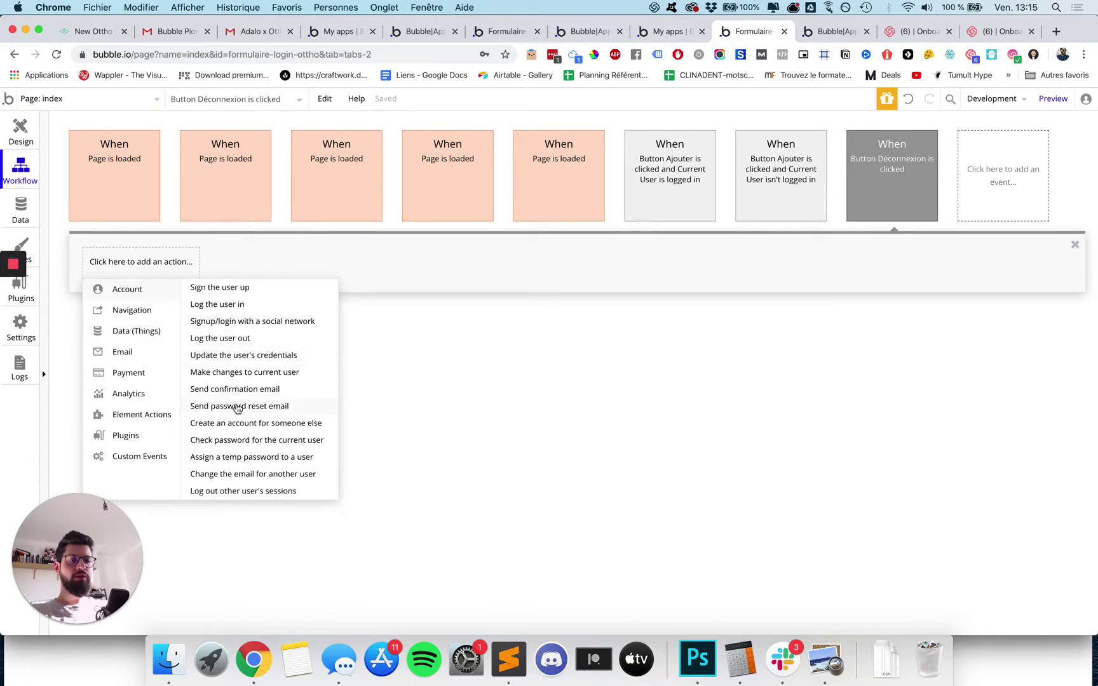
pyautogui.click(229, 339)
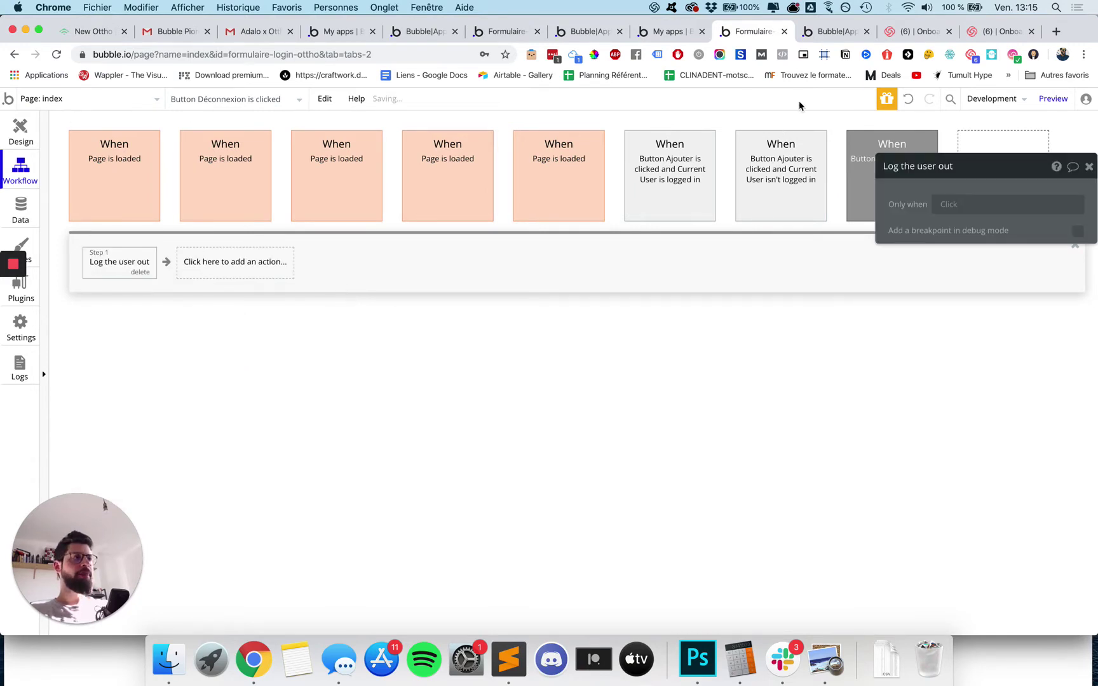
pyautogui.click(833, 33)
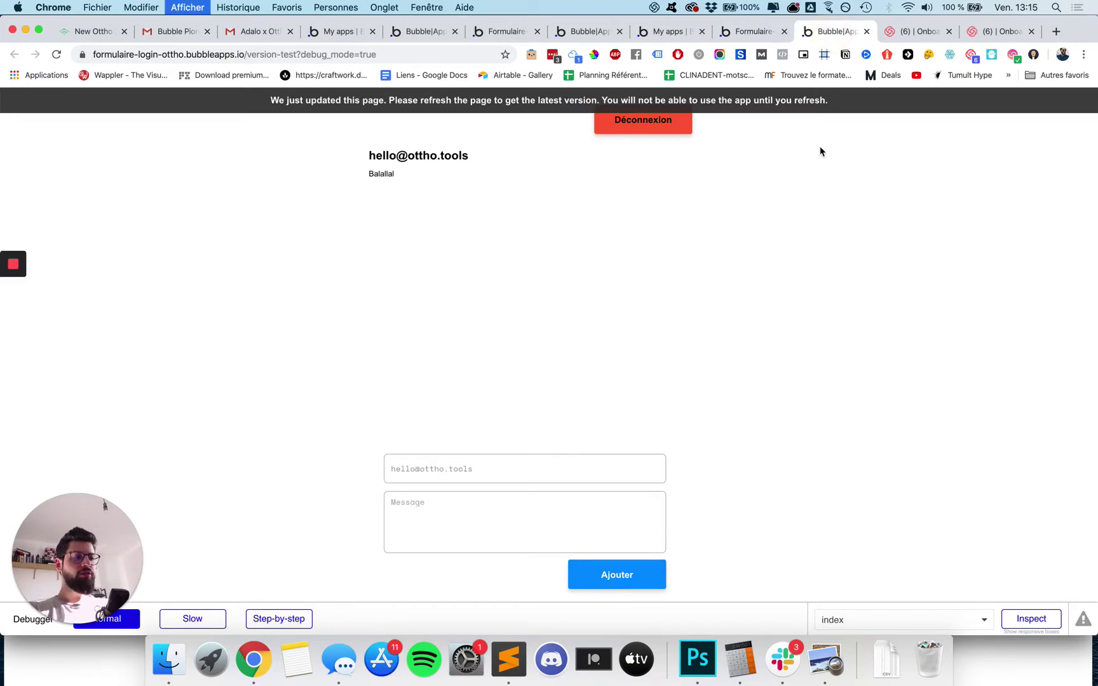
# Log out of the running app, then try posting a message while logged out.
pyautogui.click(675, 125)
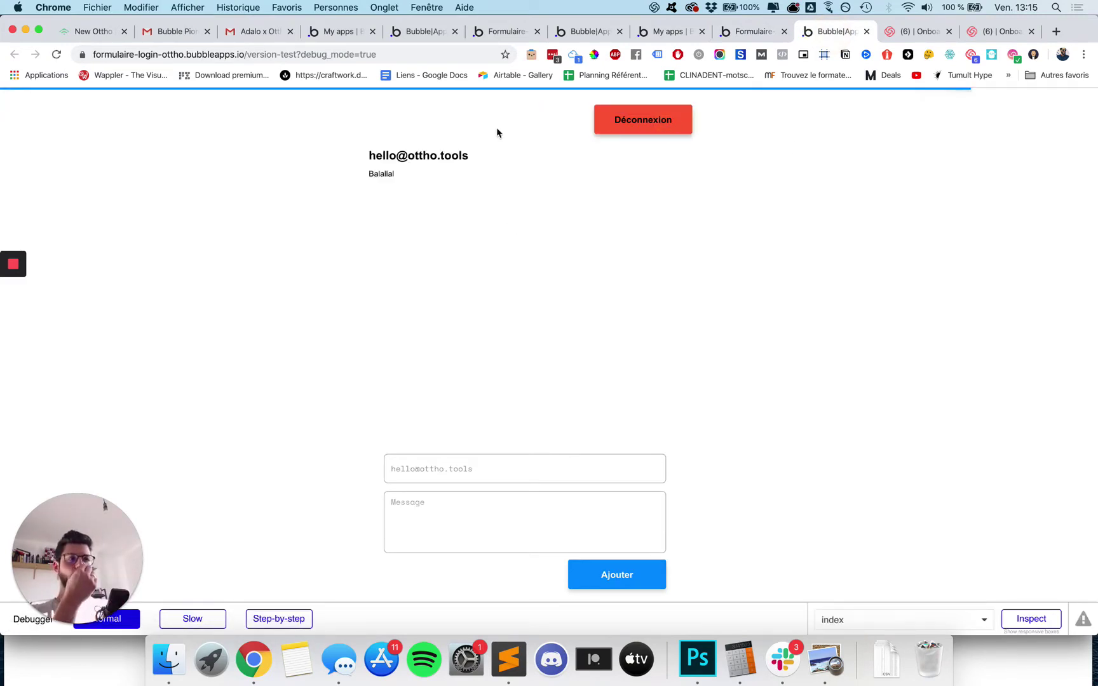
pyautogui.click(676, 35)
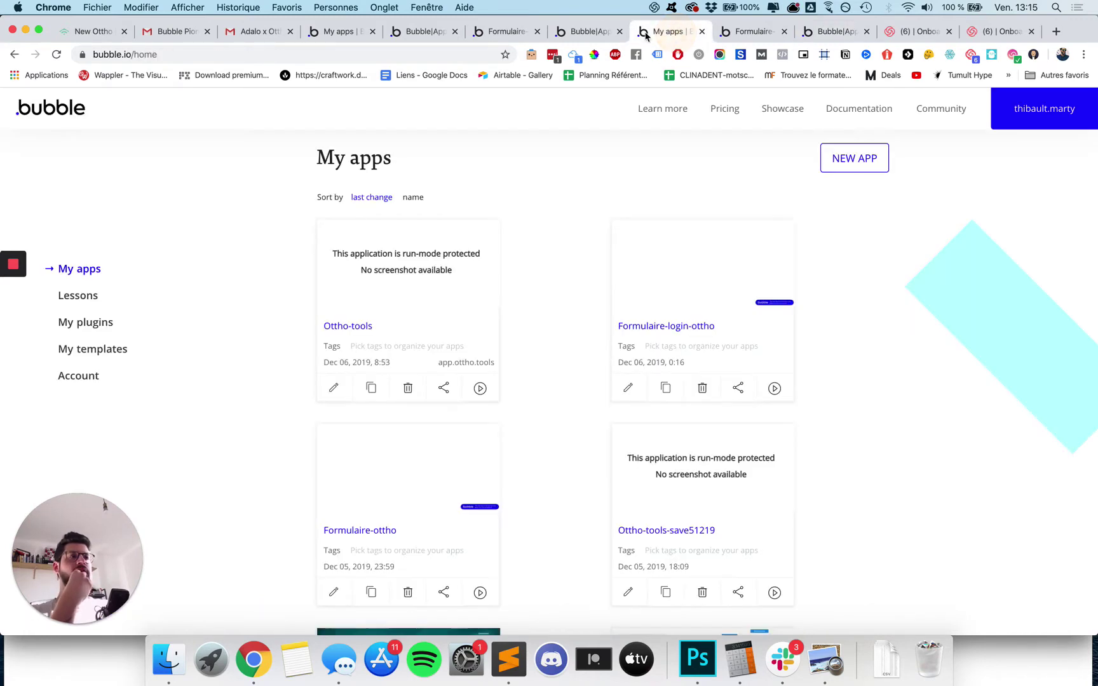
pyautogui.click(588, 32)
pyautogui.scroll(2, 385, 336)
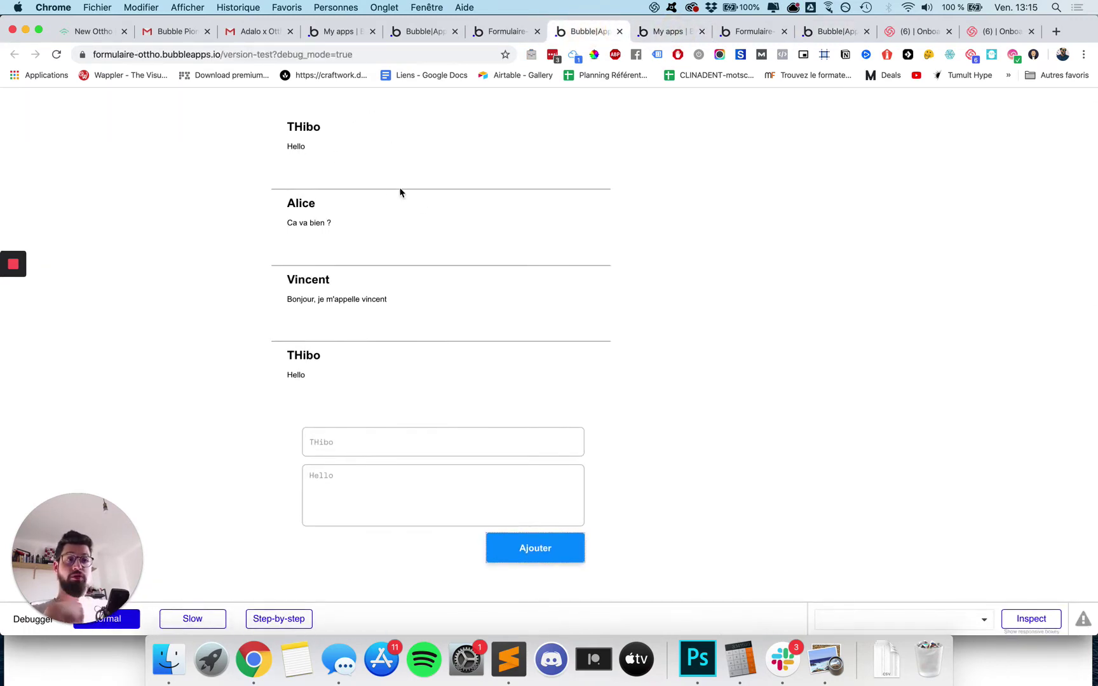
pyautogui.click(826, 38)
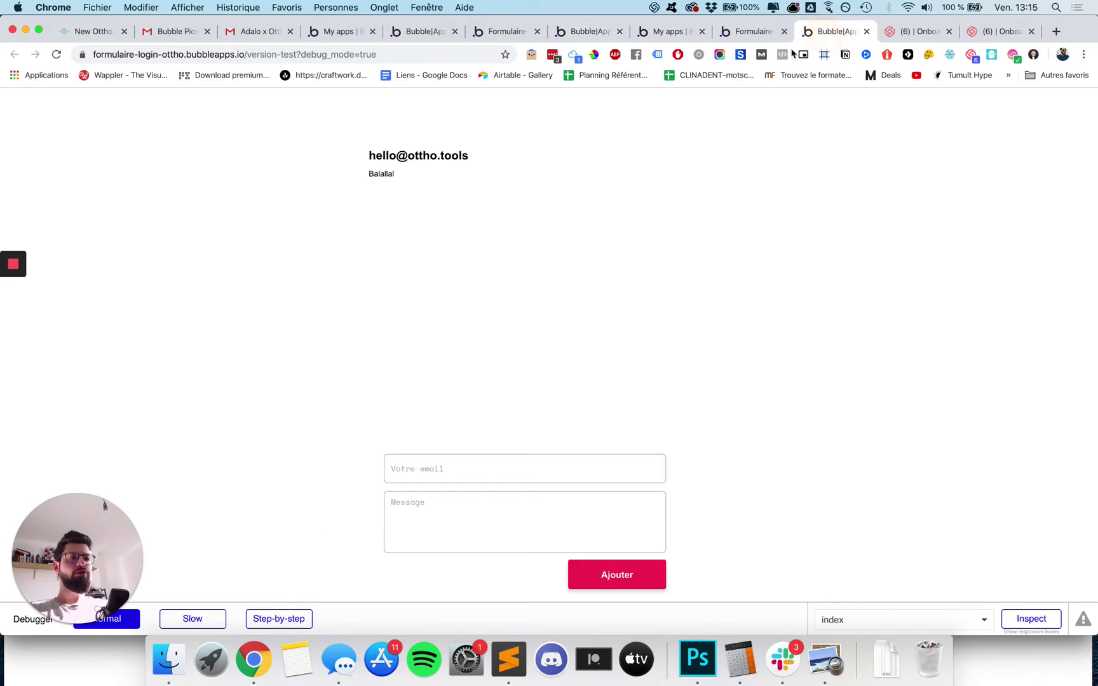
pyautogui.click(610, 582)
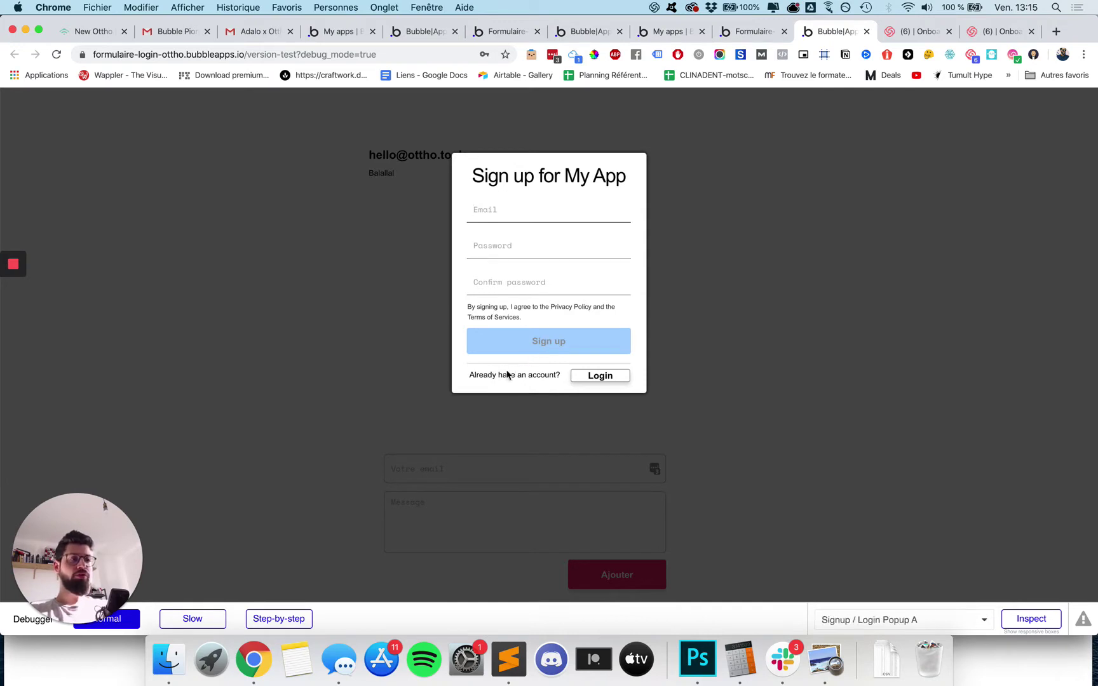
# Switch the popup to Login and sign in with the account email and saved password.
pyautogui.click(590, 376)
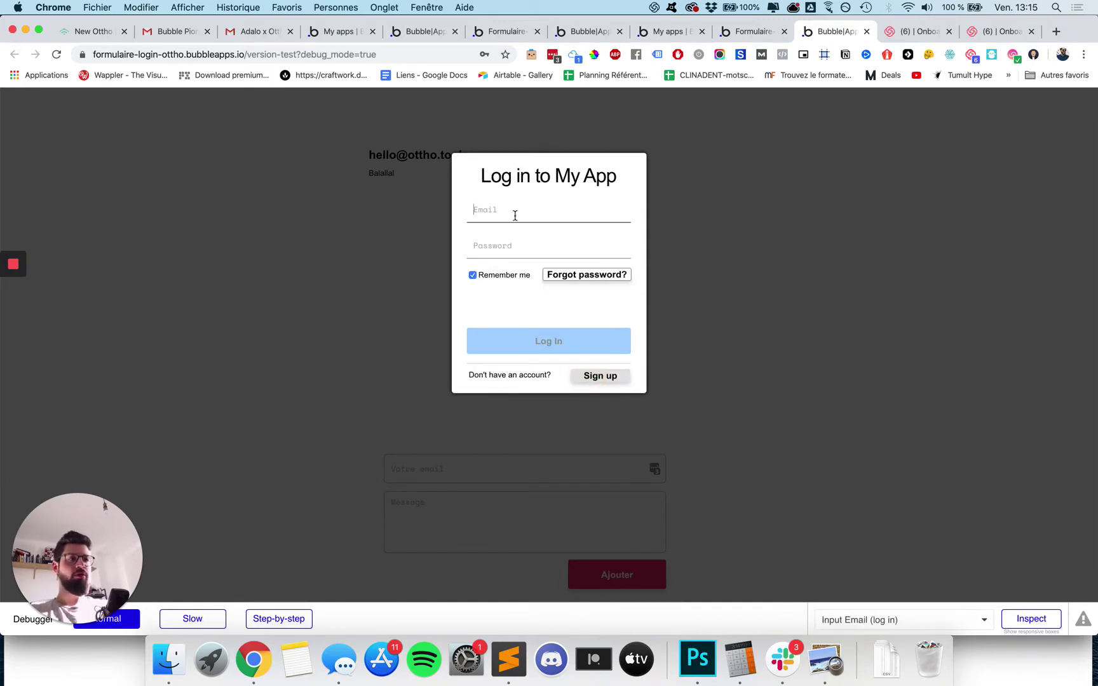
pyautogui.write('th')
pyautogui.press('BackSpace')
pyautogui.press('BackSpace')
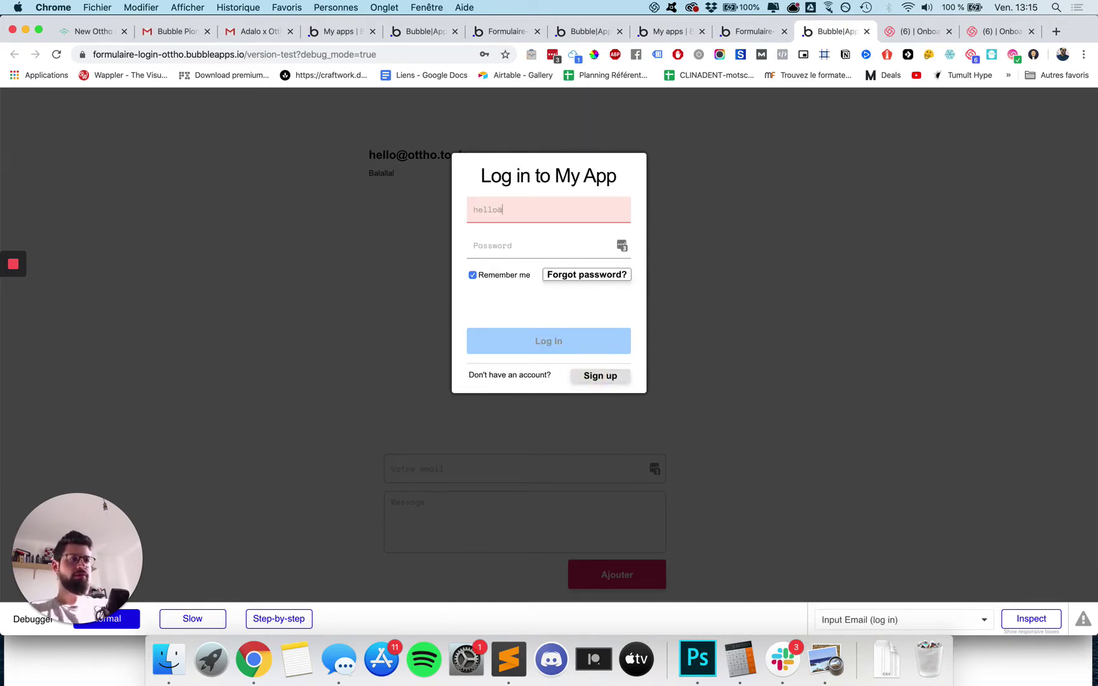
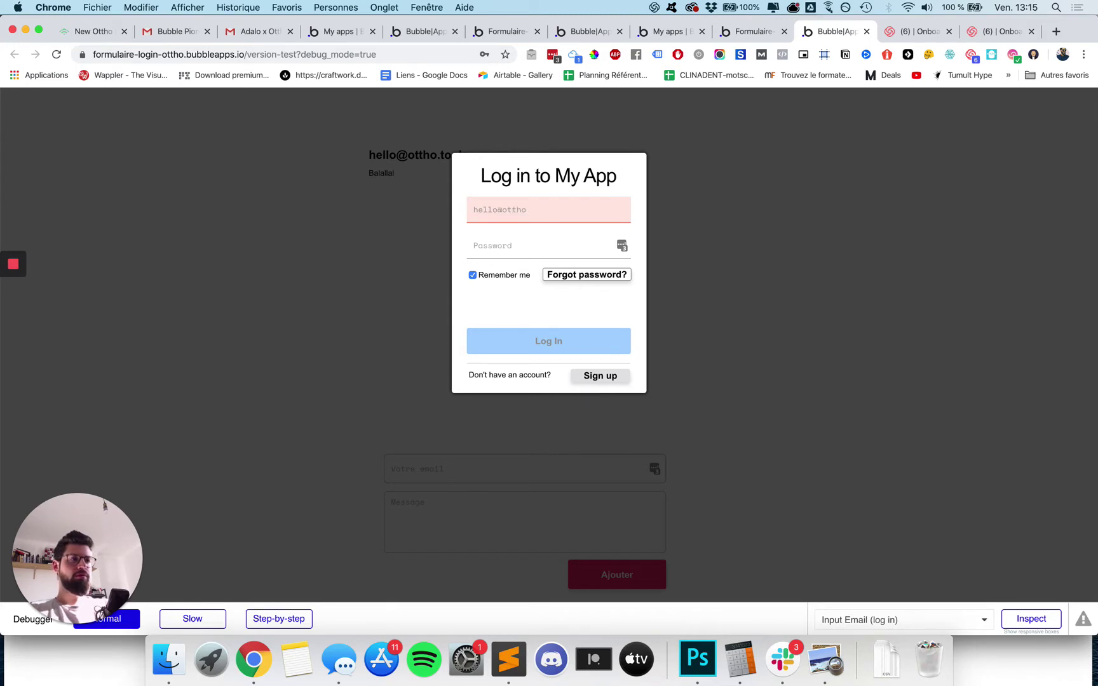
pyautogui.click(473, 253)
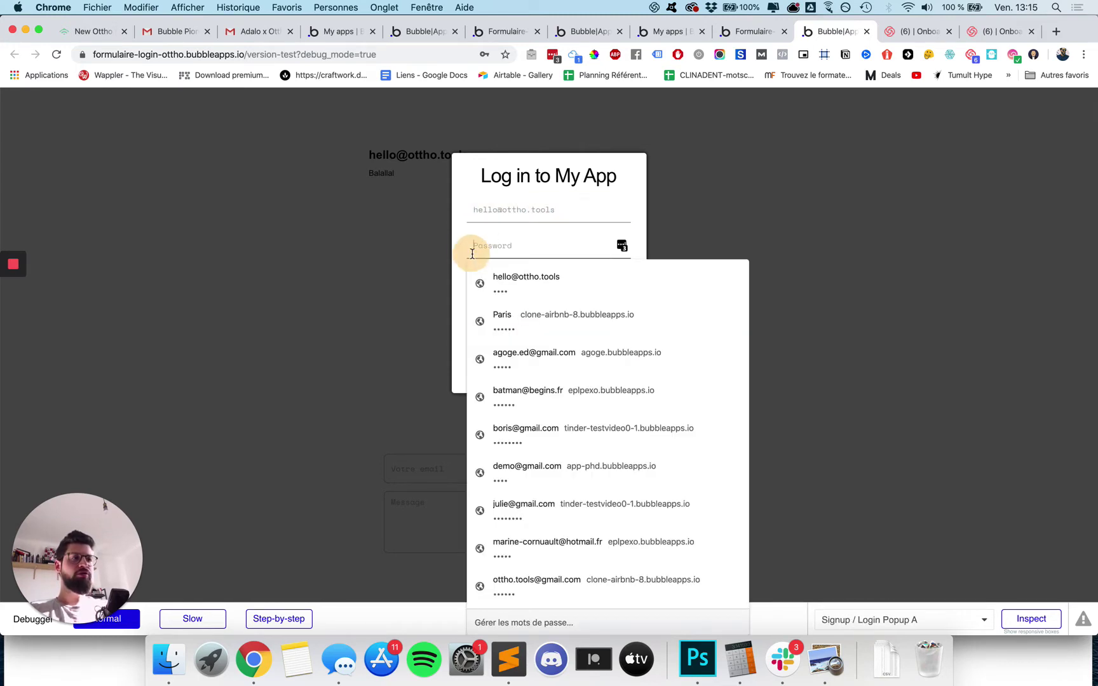
pyautogui.click(502, 284)
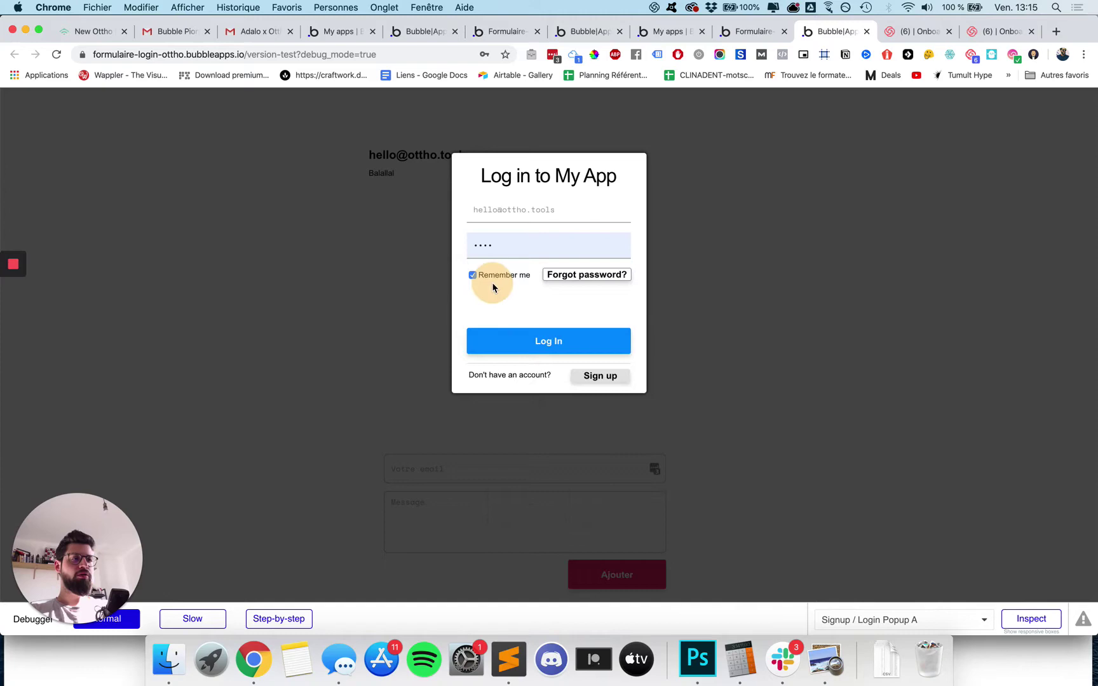
pyautogui.click(558, 343)
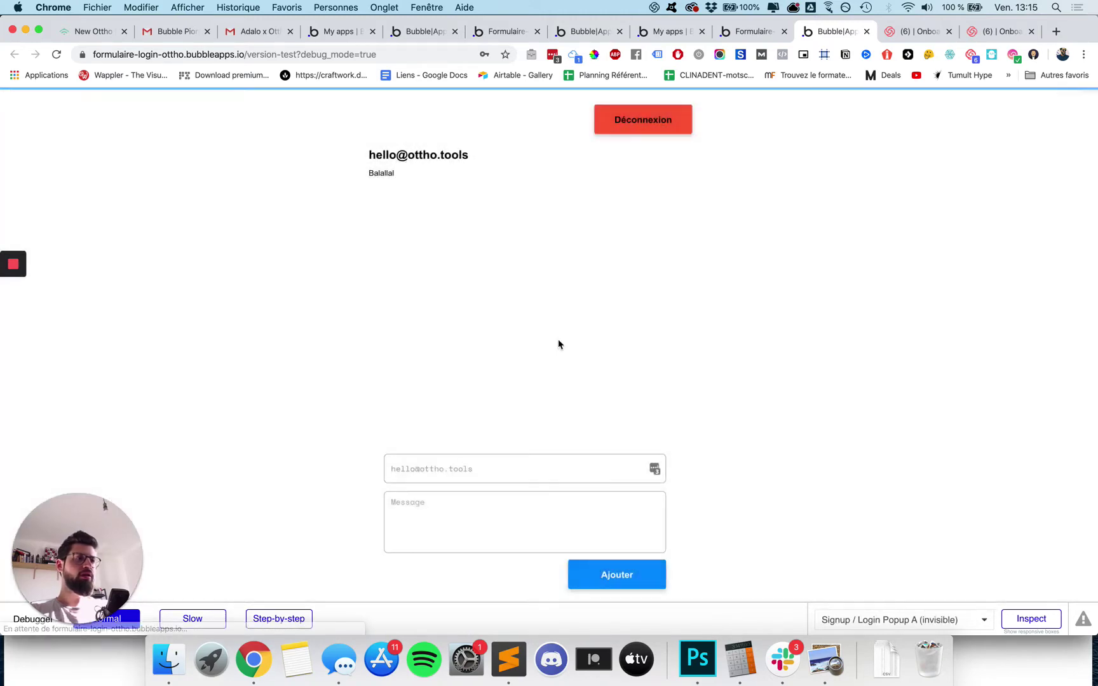
# Post 'Bonjour, c'est Ottho' with Ajouter and scroll to confirm it is listed as the second message.
pyautogui.click(448, 481)
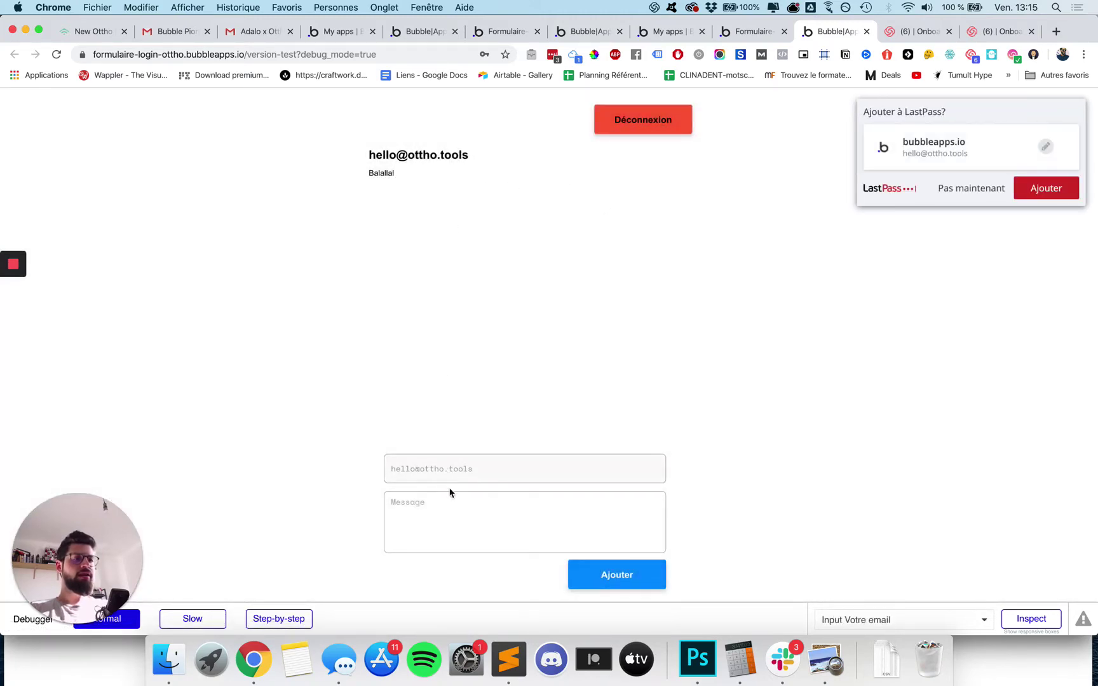
pyautogui.click(447, 497)
pyautogui.write("Bonjour, c'est Otth")
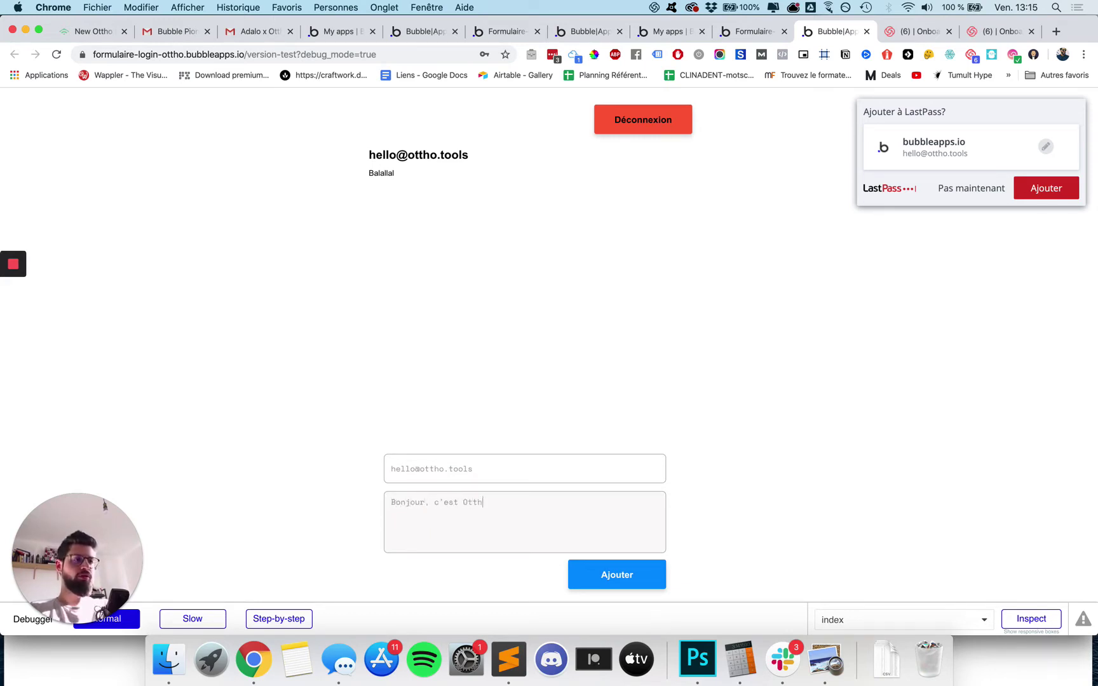
pyautogui.write('o')
pyautogui.click(637, 576)
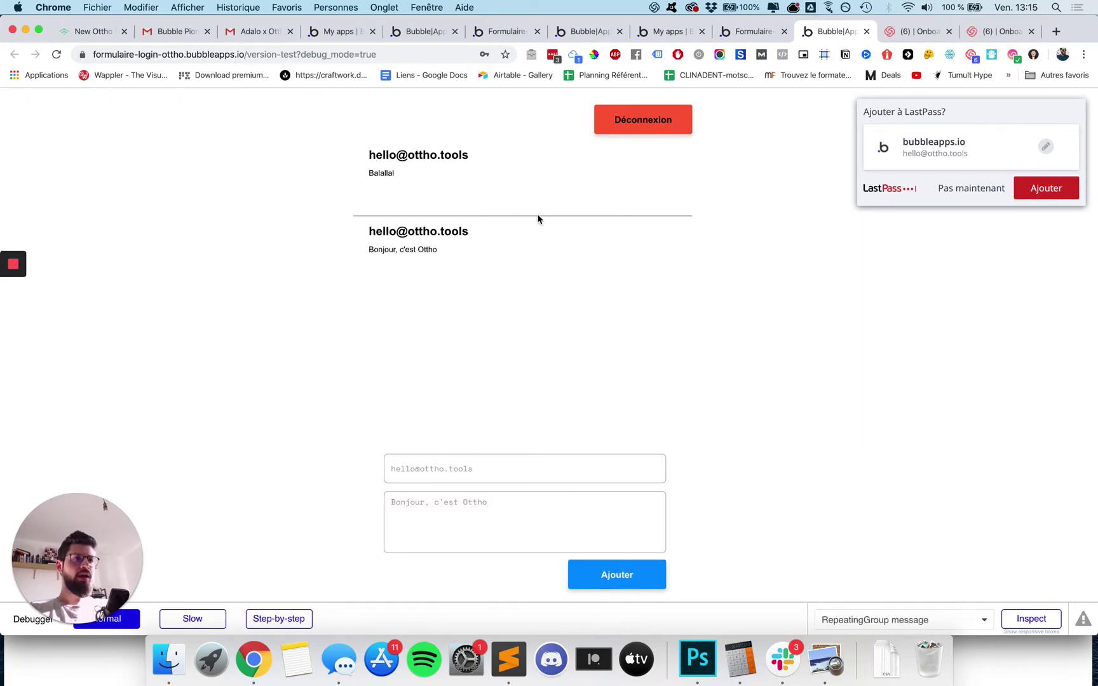
pyautogui.scroll(-2, 466, 199)
pyautogui.scroll(-2, 466, 198)
pyautogui.scroll(4, 466, 198)
pyautogui.scroll(-8, 466, 199)
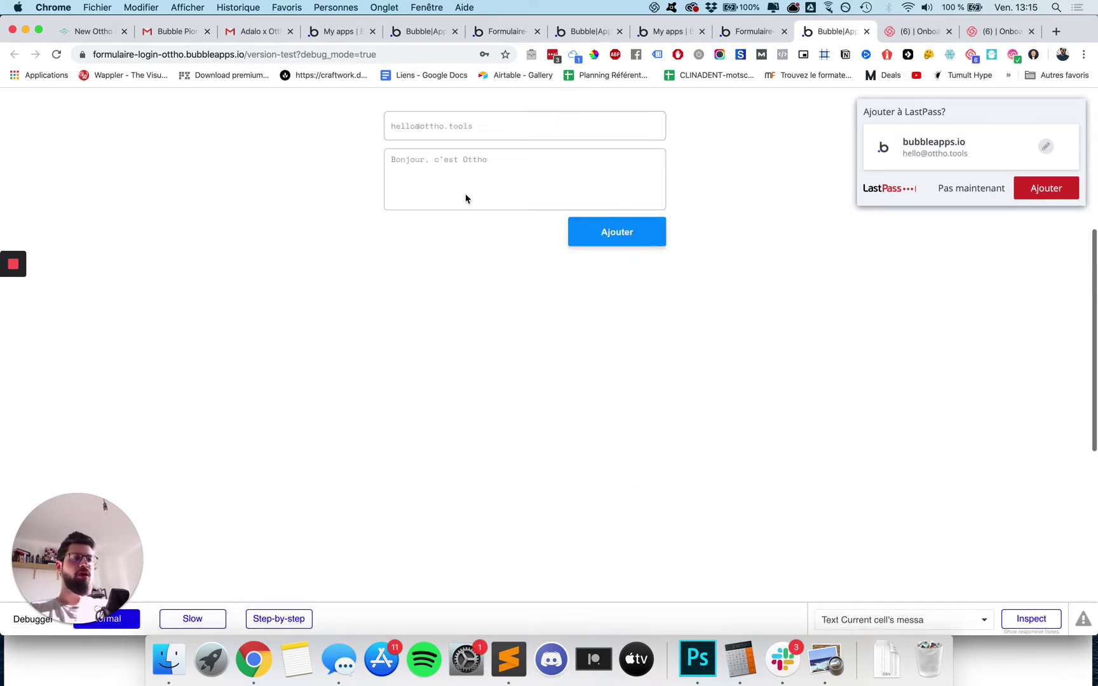
pyautogui.scroll(8, 466, 198)
pyautogui.click(487, 468)
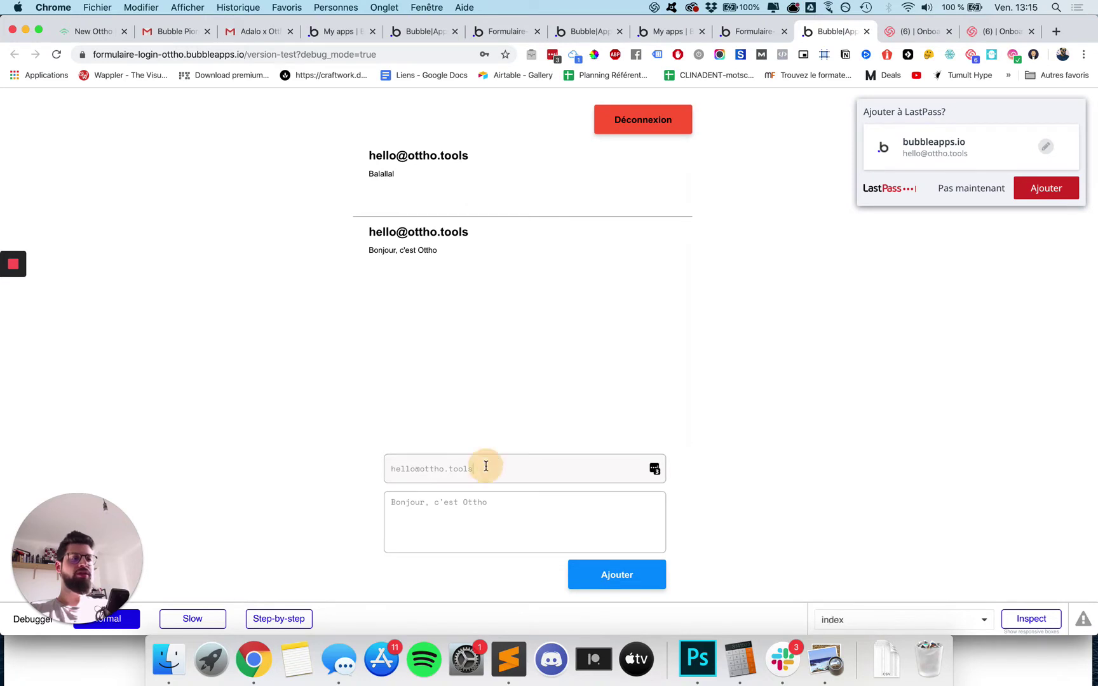
# Log out, attempt to post a message, and dismiss the login popup that appears.
pyautogui.click(654, 117)
pyautogui.click(491, 473)
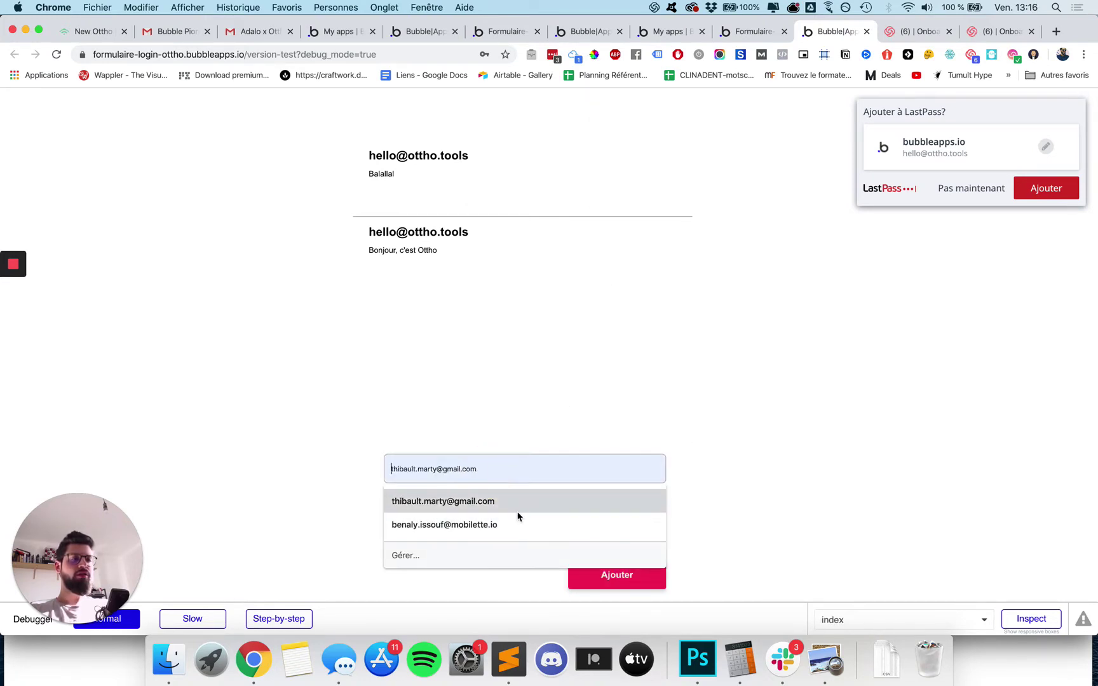
pyautogui.click(532, 499)
pyautogui.click(532, 526)
pyautogui.click(598, 567)
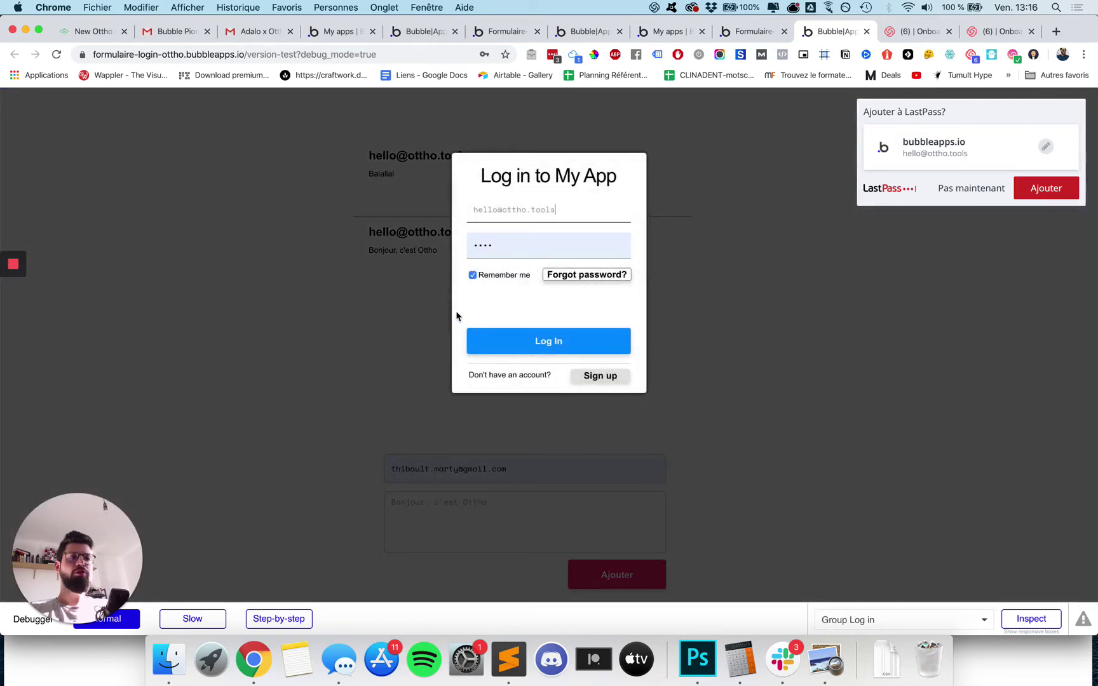
pyautogui.click(796, 304)
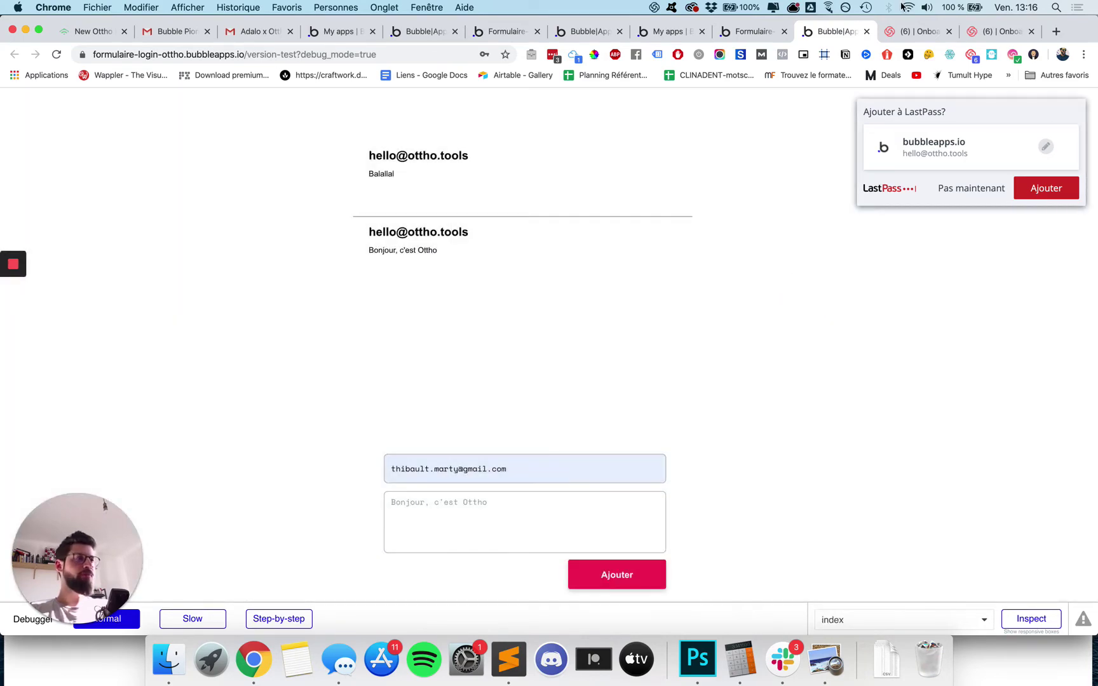
# Switch browser tabs to the formulaire-ottho app's editor.
pyautogui.click(747, 31)
pyautogui.click(662, 33)
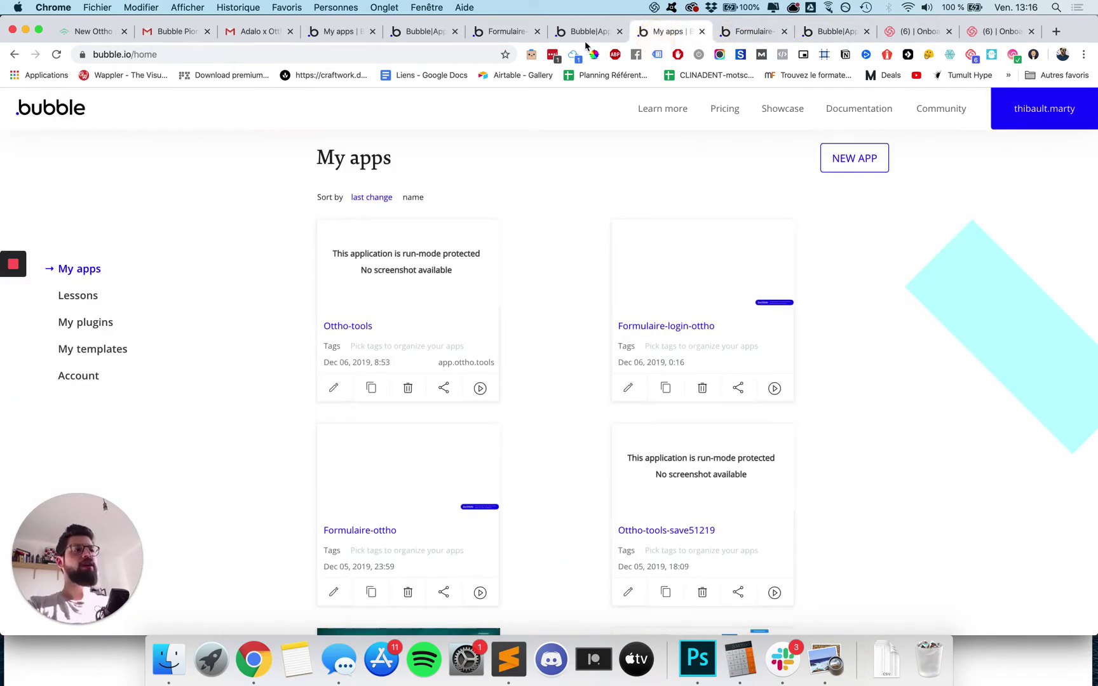
pyautogui.click(584, 32)
pyautogui.click(506, 32)
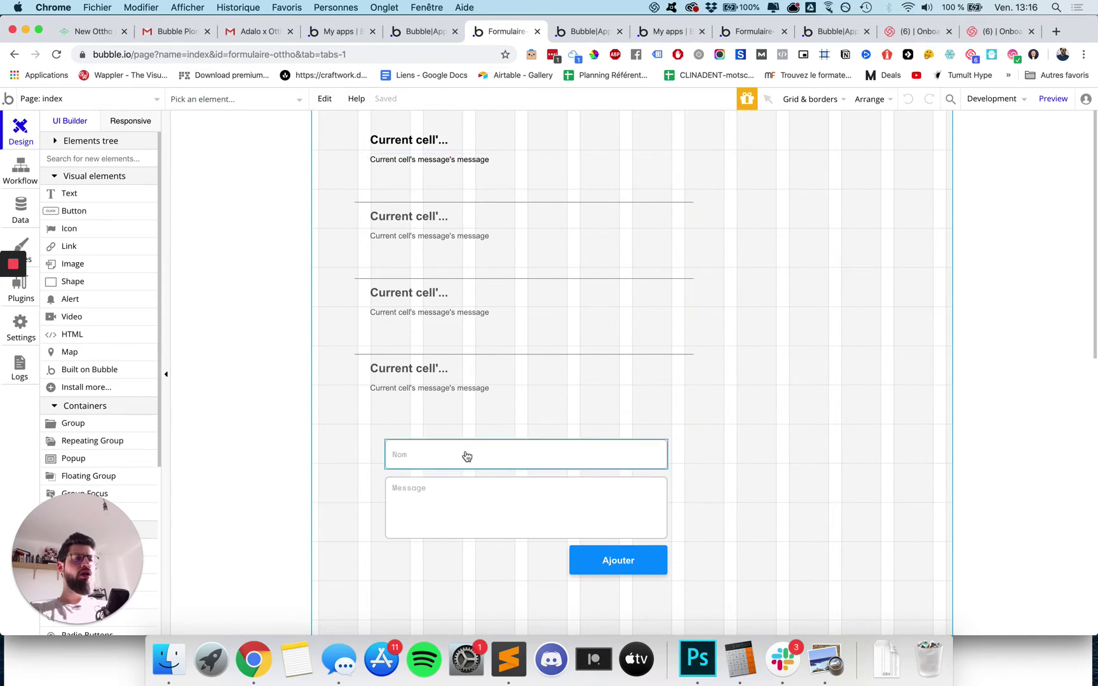
pyautogui.click(584, 32)
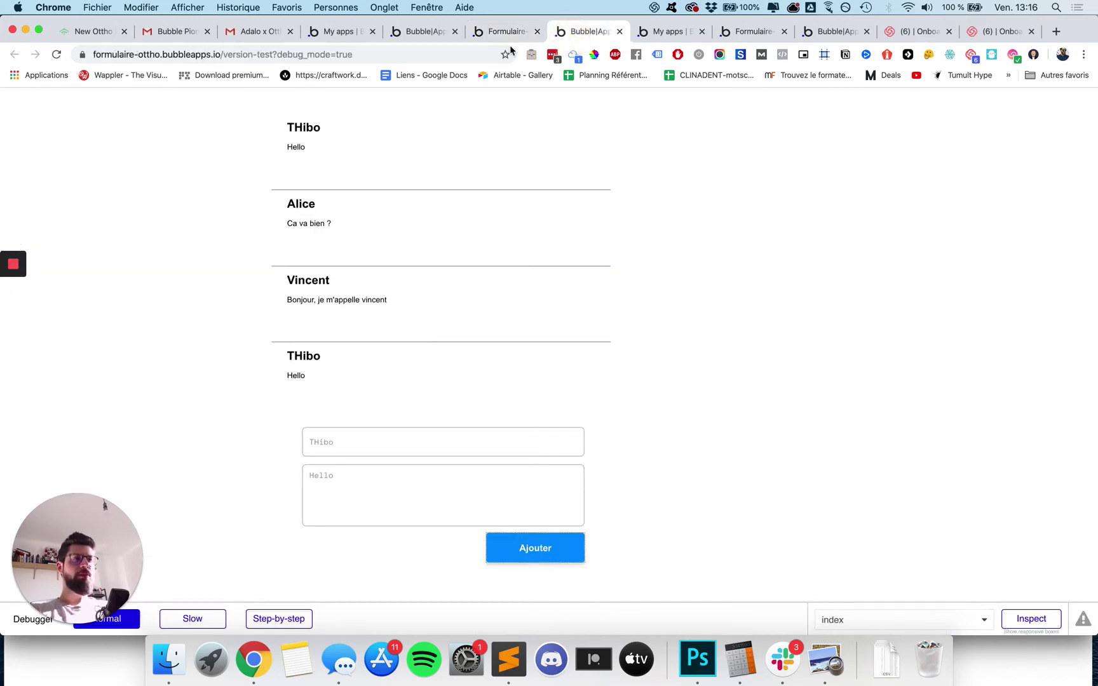
pyautogui.click(510, 35)
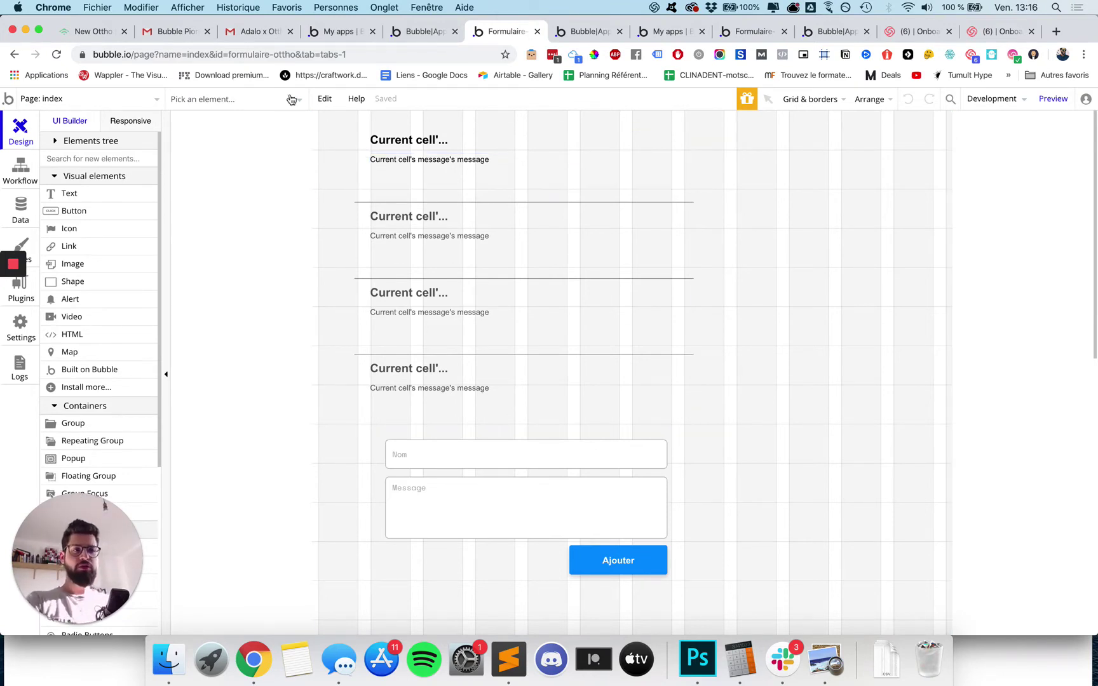
# Open the Signup / Login Popup reusable, select the popup, and show its workflow events.
pyautogui.click(93, 100)
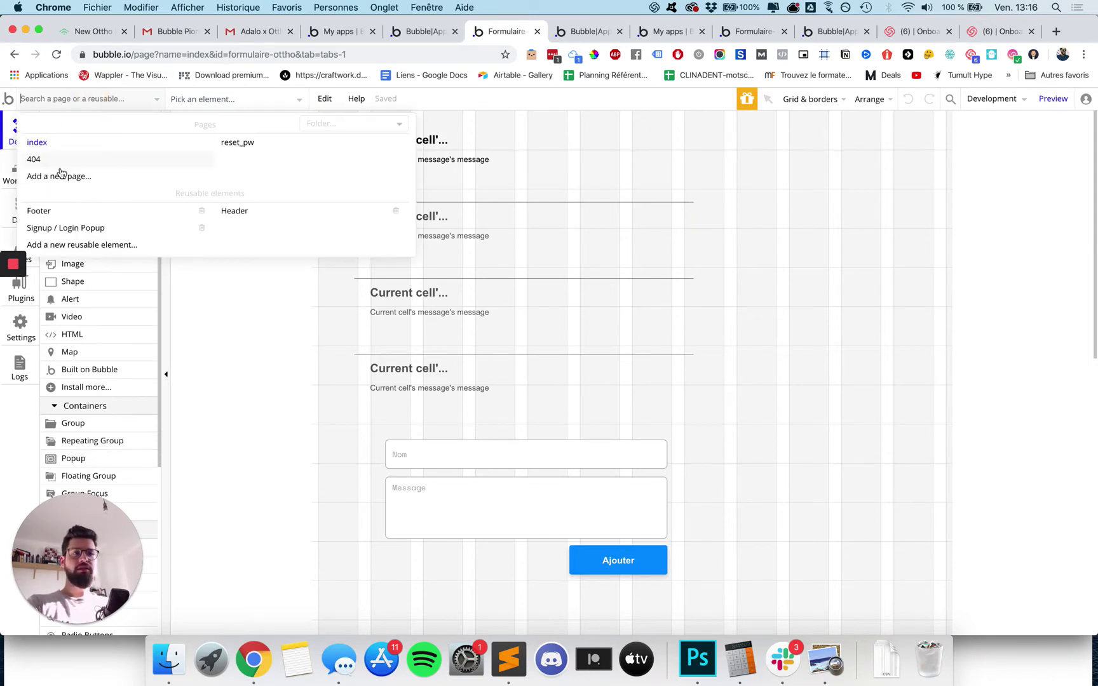
pyautogui.moveTo(134, 145)
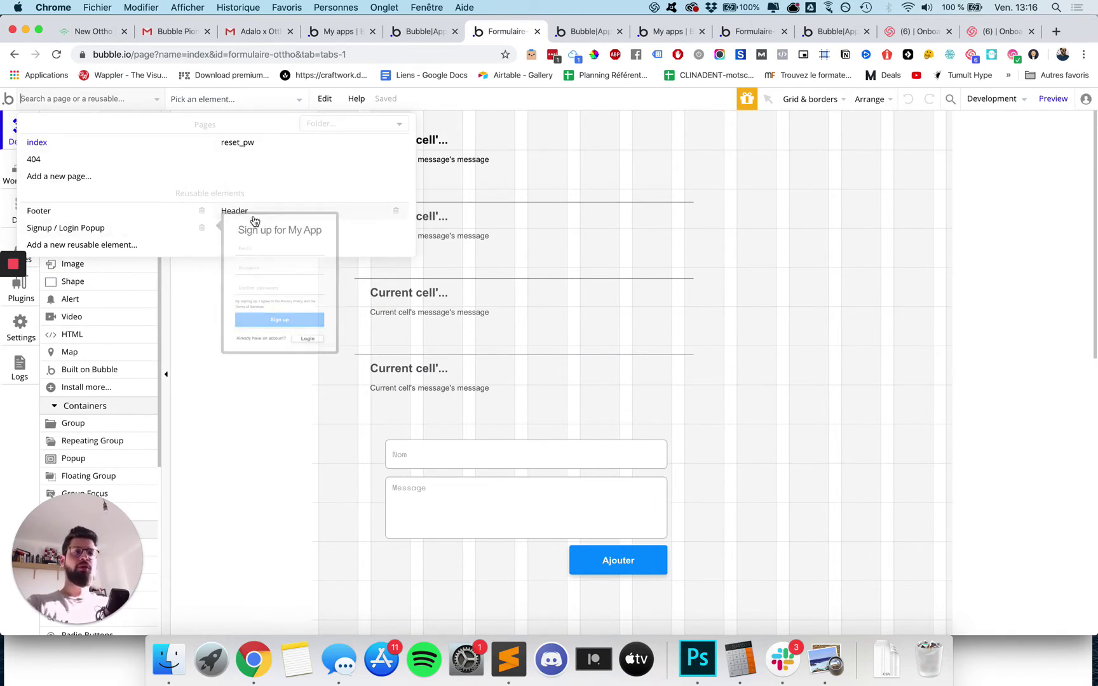
pyautogui.click(144, 230)
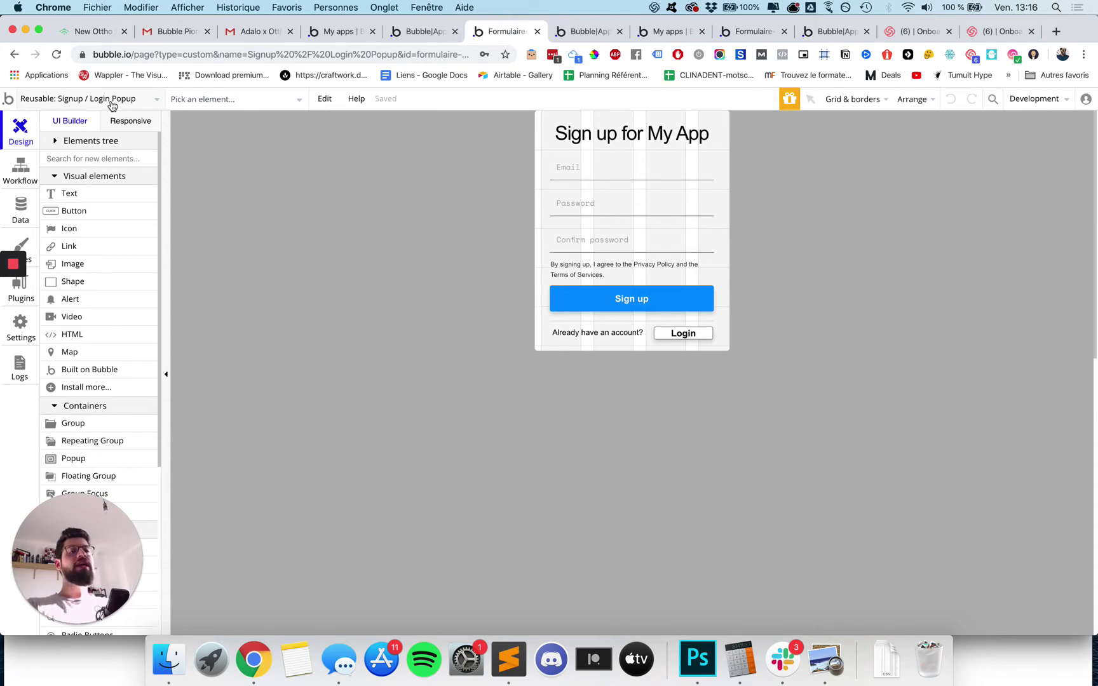
pyautogui.click(538, 289)
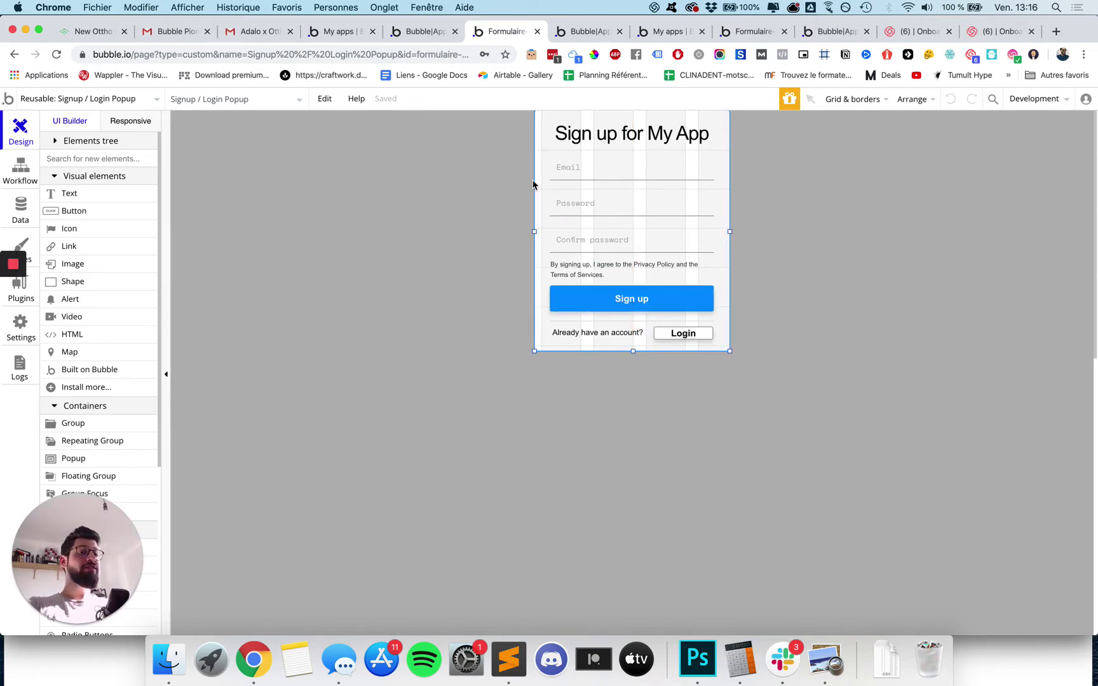
pyautogui.click(19, 169)
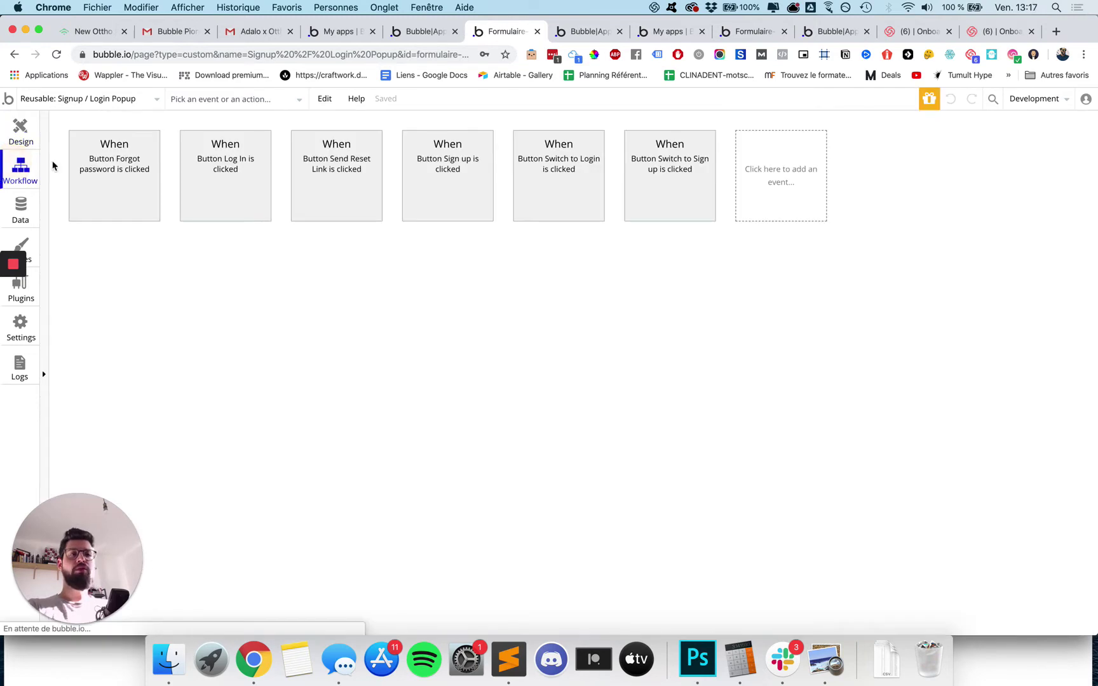
# Inspect the Log In, Send Reset Link, Sign up, Switch to Login and Switch to Sign up workflows.
pyautogui.click(90, 176)
pyautogui.click(222, 187)
pyautogui.click(346, 183)
pyautogui.click(449, 186)
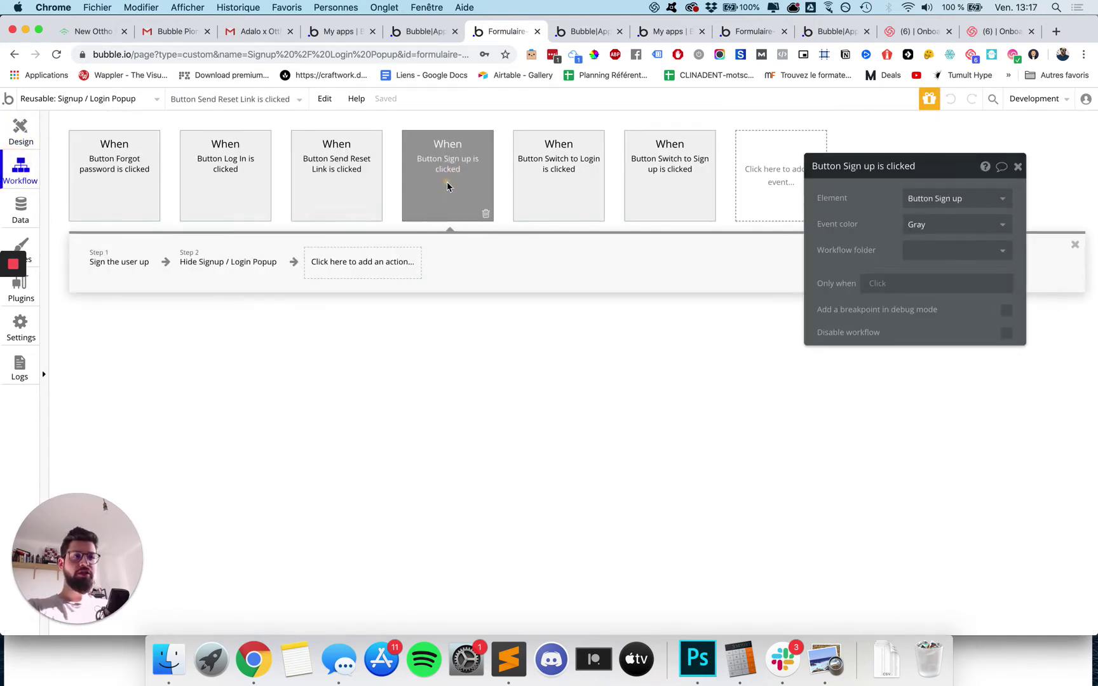
pyautogui.click(550, 182)
pyautogui.click(224, 186)
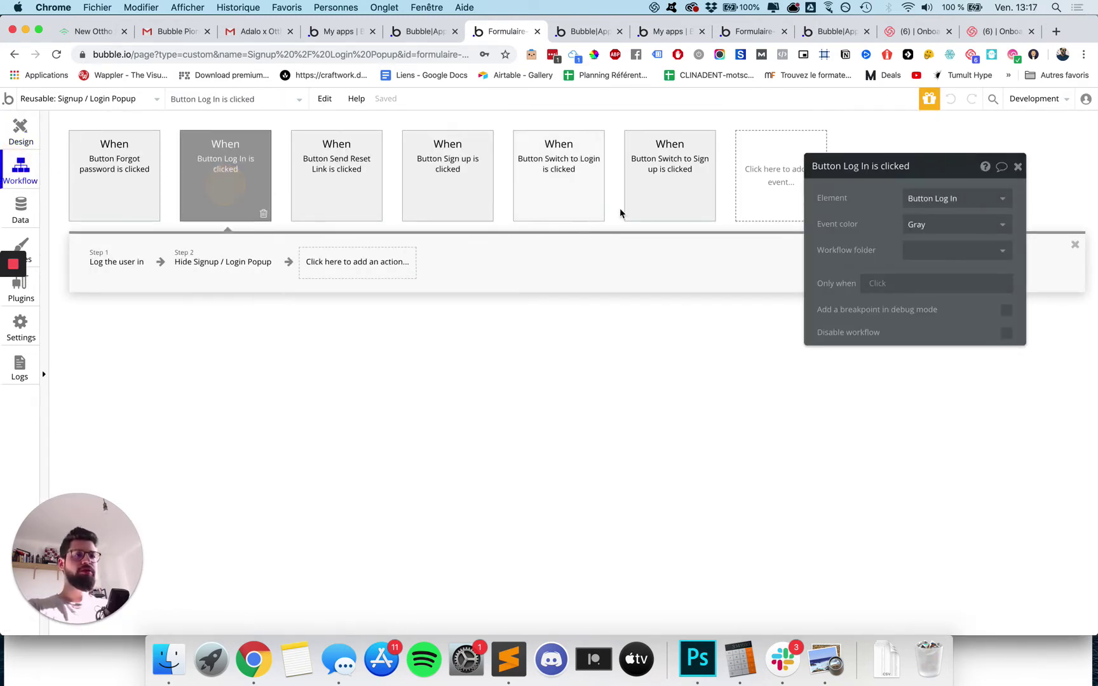
pyautogui.click(632, 206)
# Return to the Design tab, open and close the Development menu, and switch back to the index page.
pyautogui.click(20, 137)
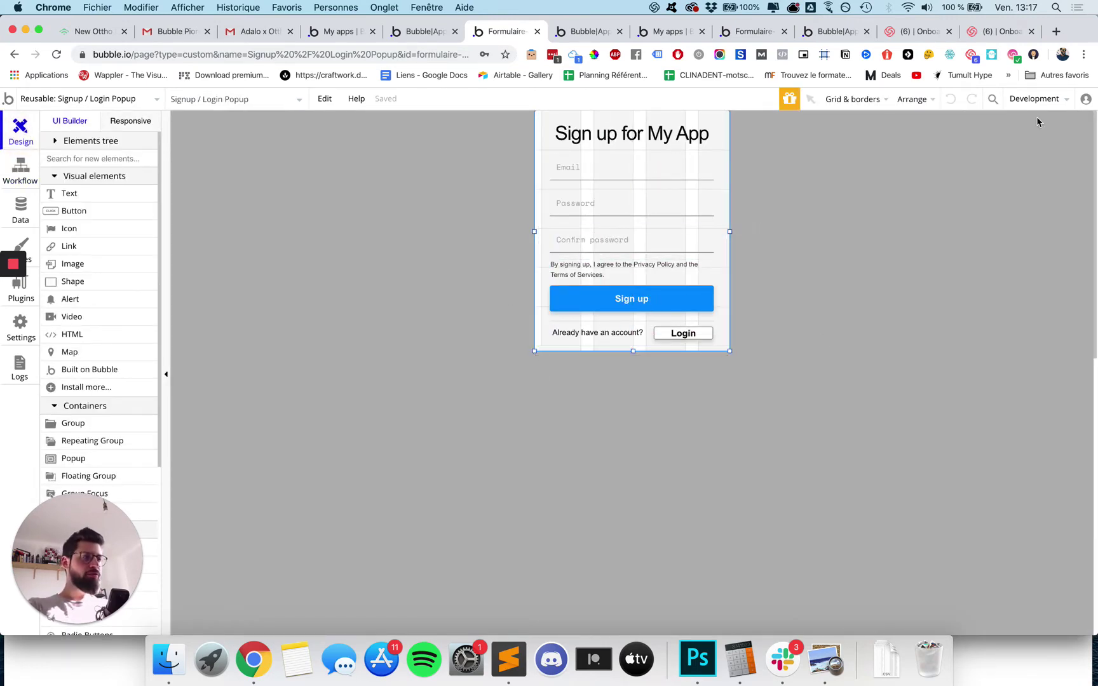
pyautogui.click(1053, 101)
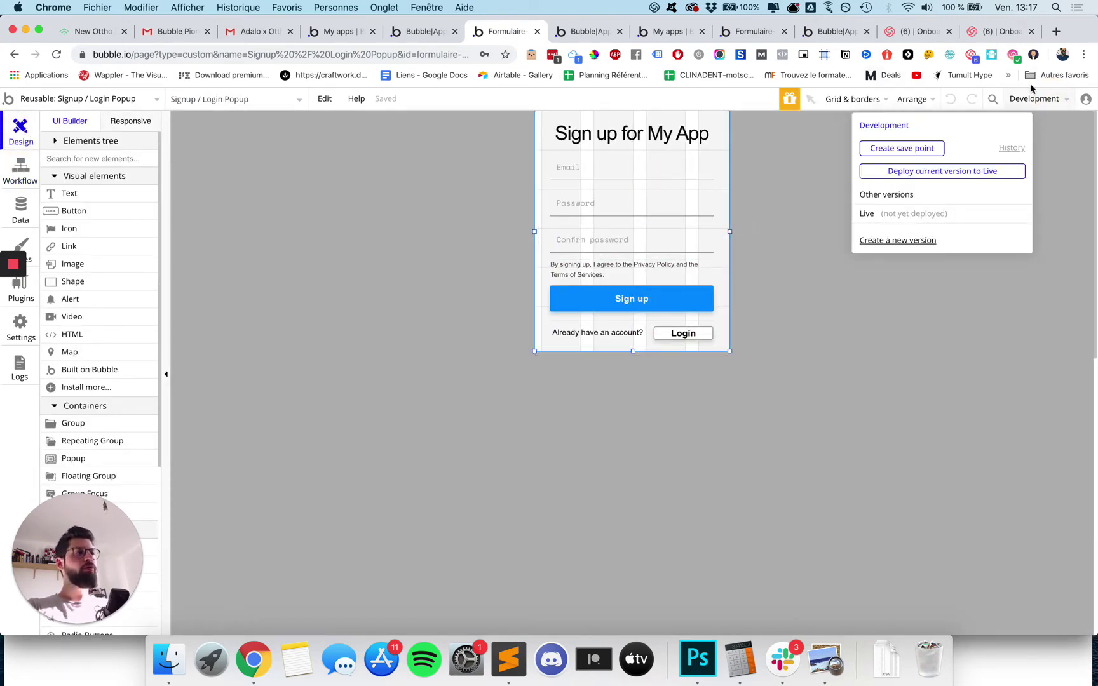
pyautogui.click(439, 177)
pyautogui.moveTo(77, 559); pyautogui.dragTo(706, 556)
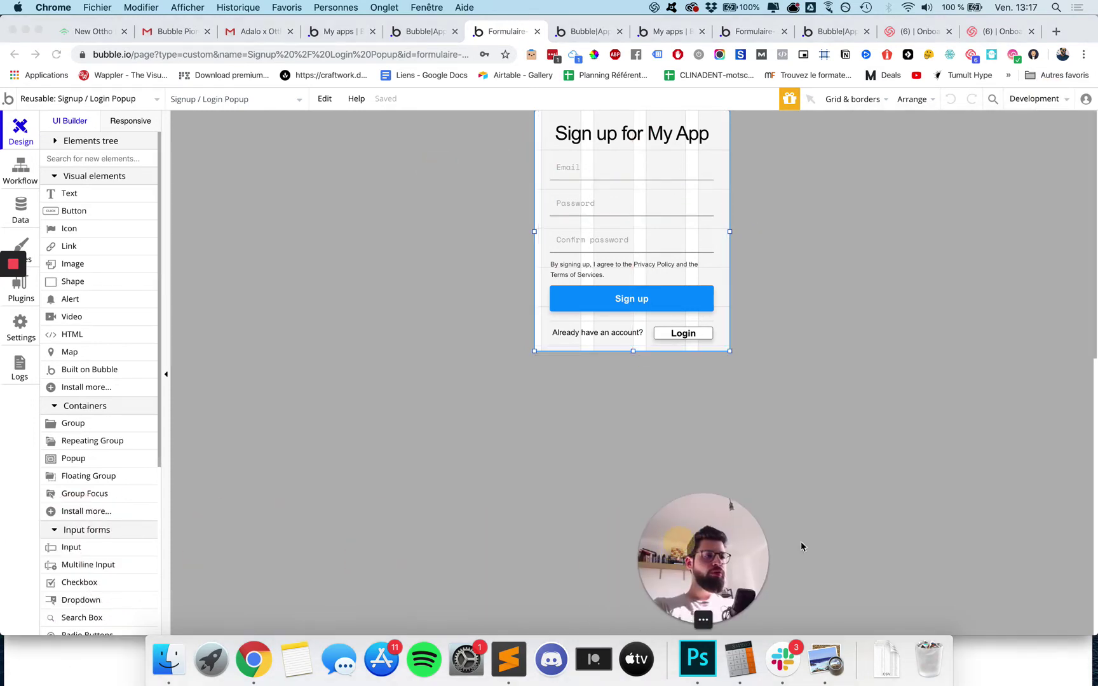
pyautogui.moveTo(802, 546); pyautogui.dragTo(1017, 559)
pyautogui.click(58, 104)
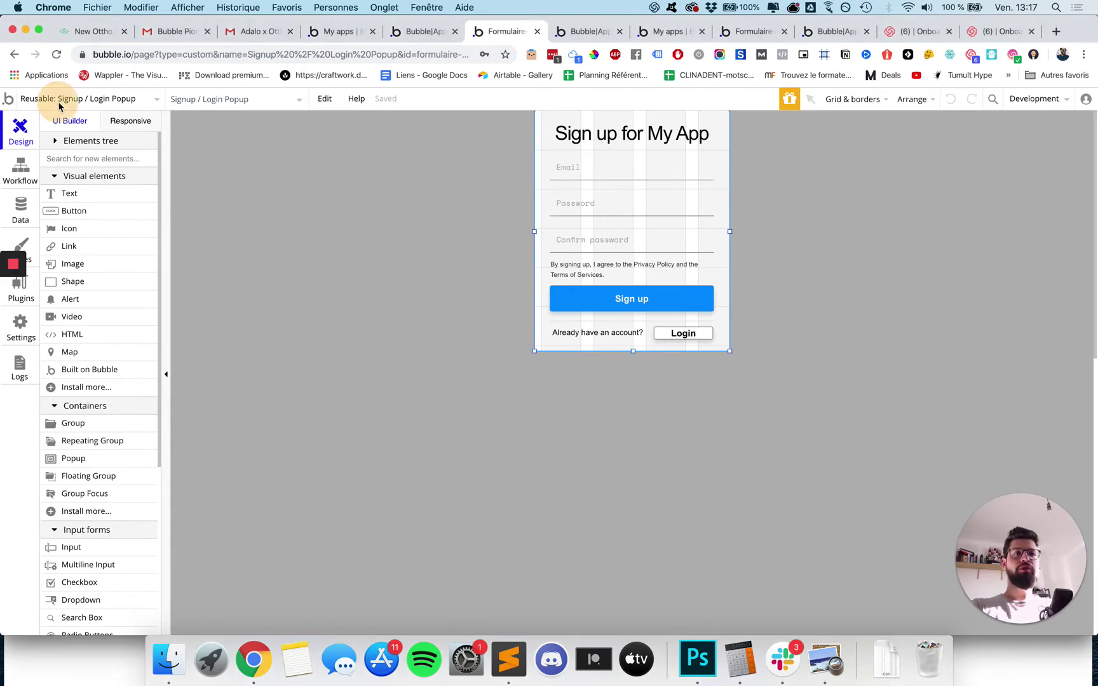
pyautogui.click(57, 100)
pyautogui.click(50, 149)
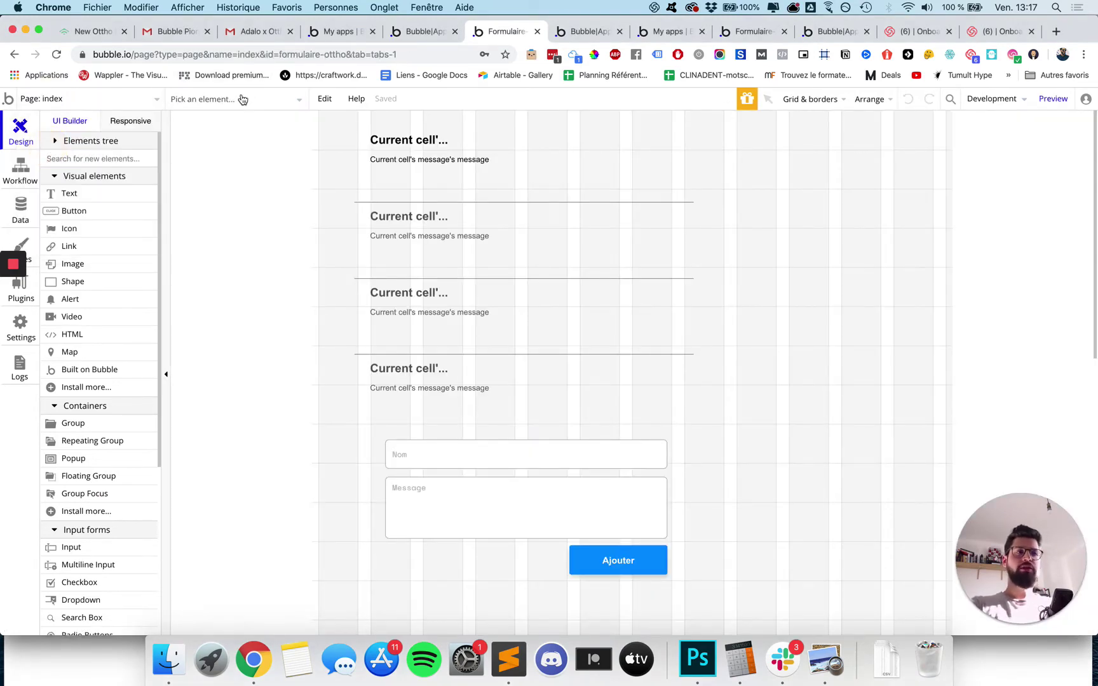
# Place the Signup / Login Popup reusable element on the index page canvas.
pyautogui.click(242, 99)
pyautogui.click(241, 99)
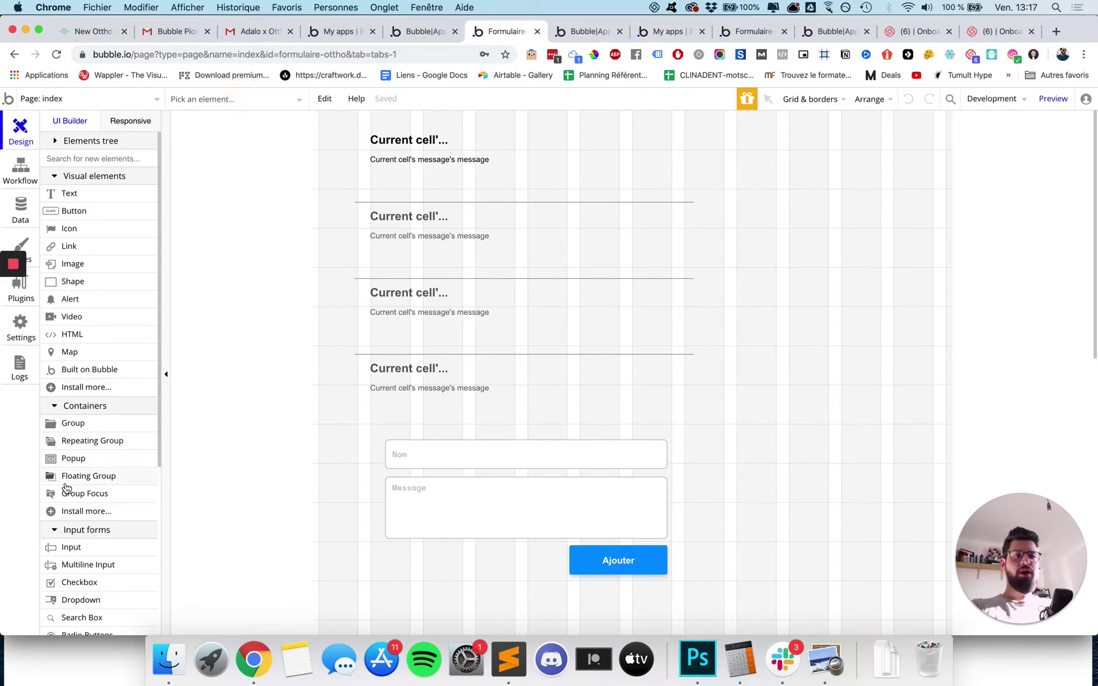
pyautogui.scroll(-5, 66, 488)
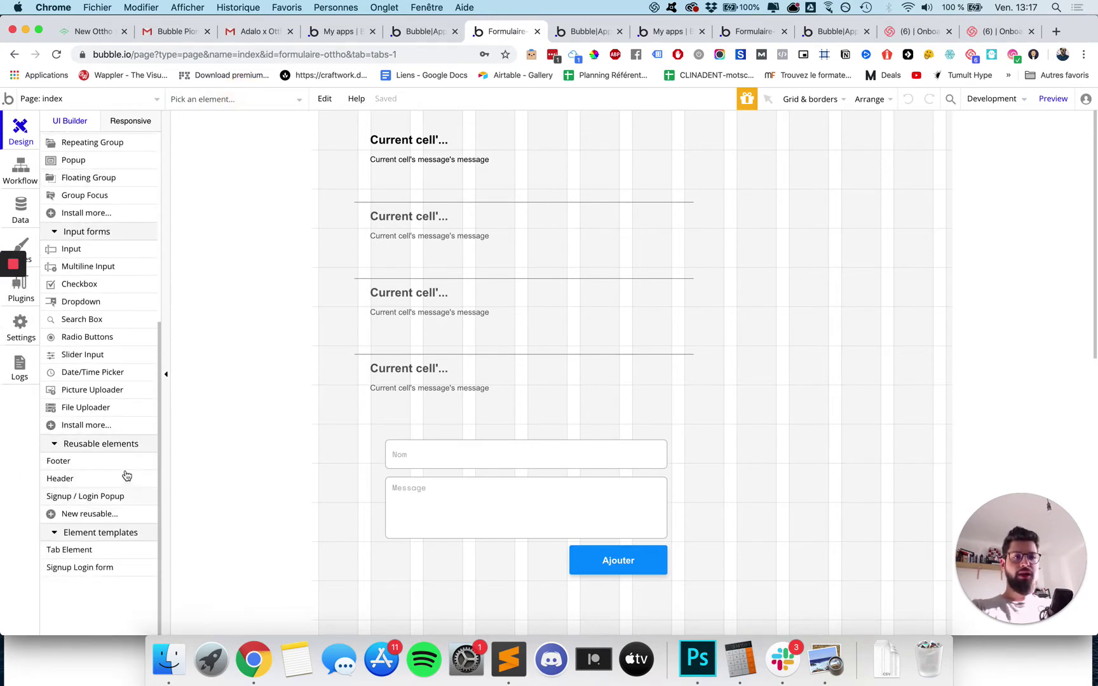
pyautogui.moveTo(63, 496)
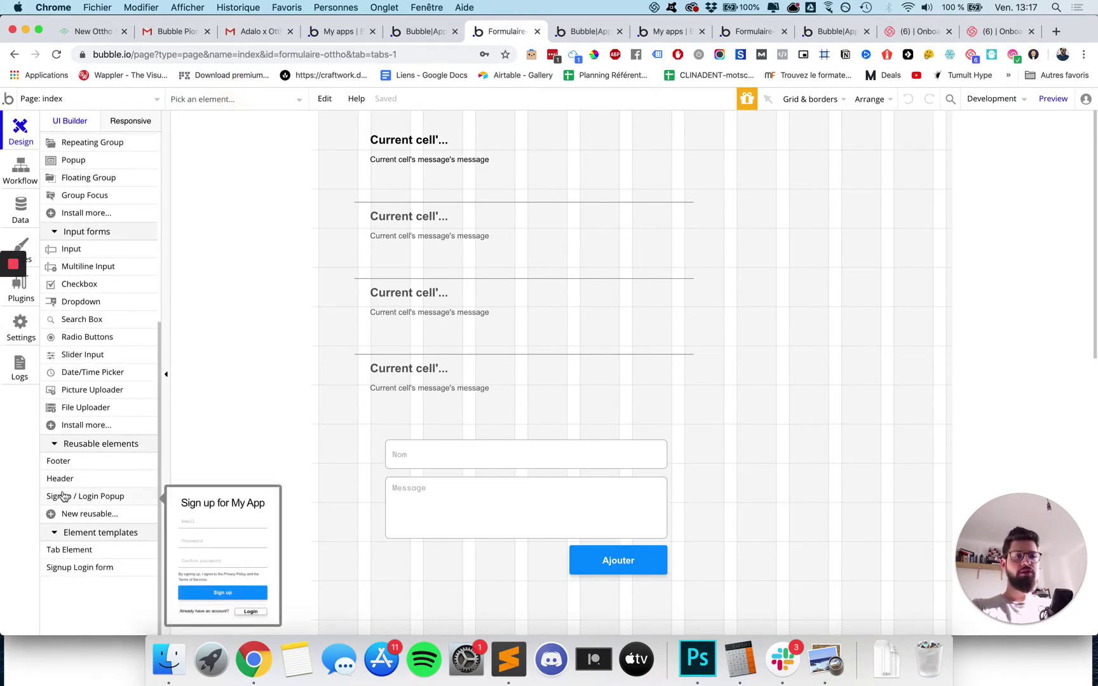
pyautogui.click(86, 497)
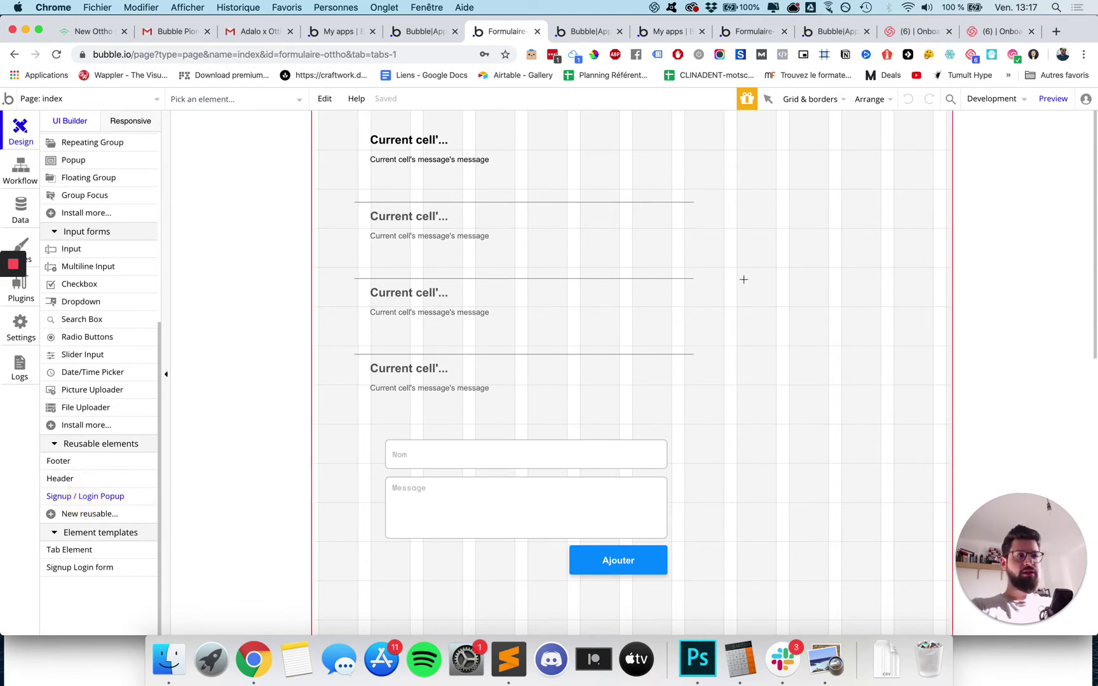
pyautogui.click(750, 277)
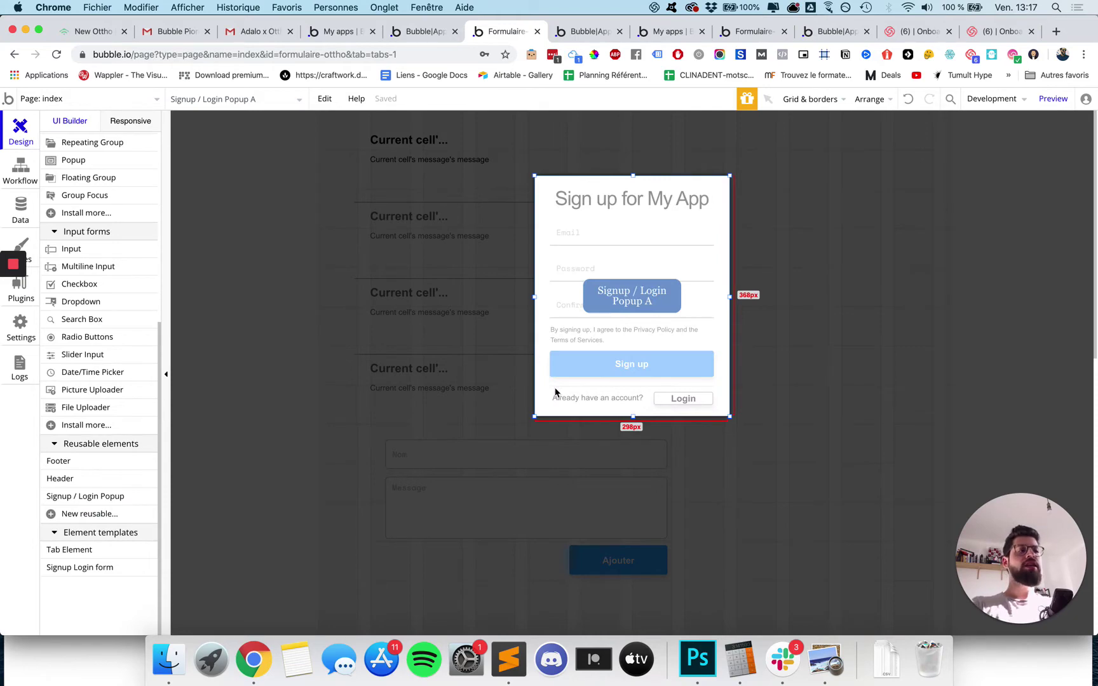
# Inspect the placed popup through its properties and its own editor, then return to index.
pyautogui.click(625, 318)
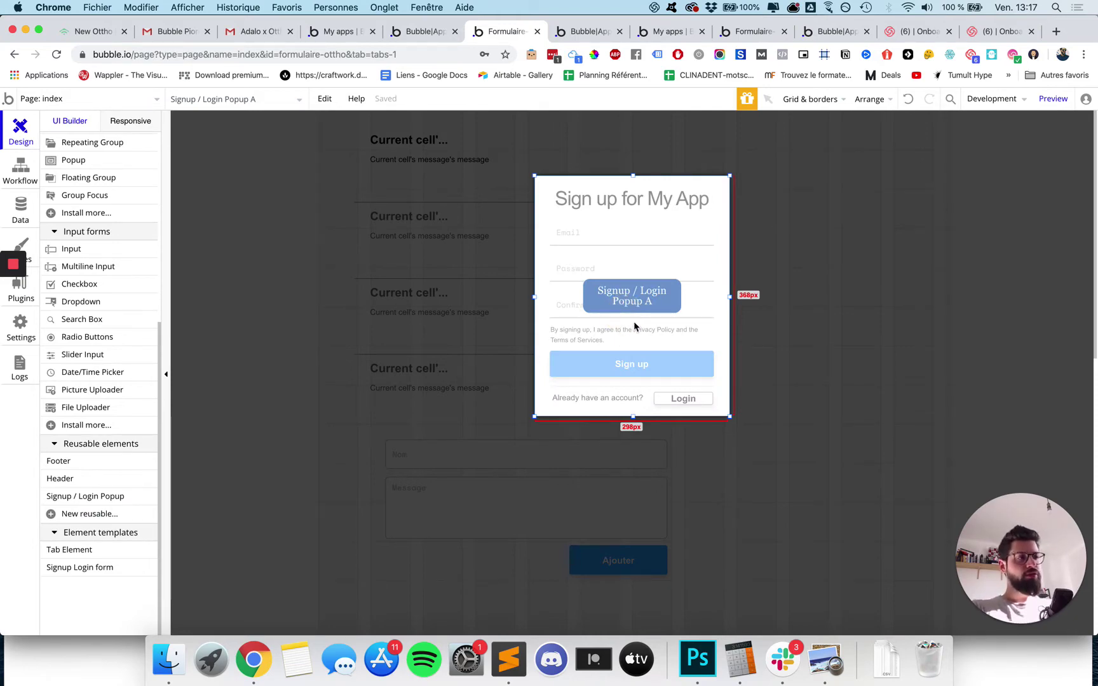
pyautogui.click(635, 323)
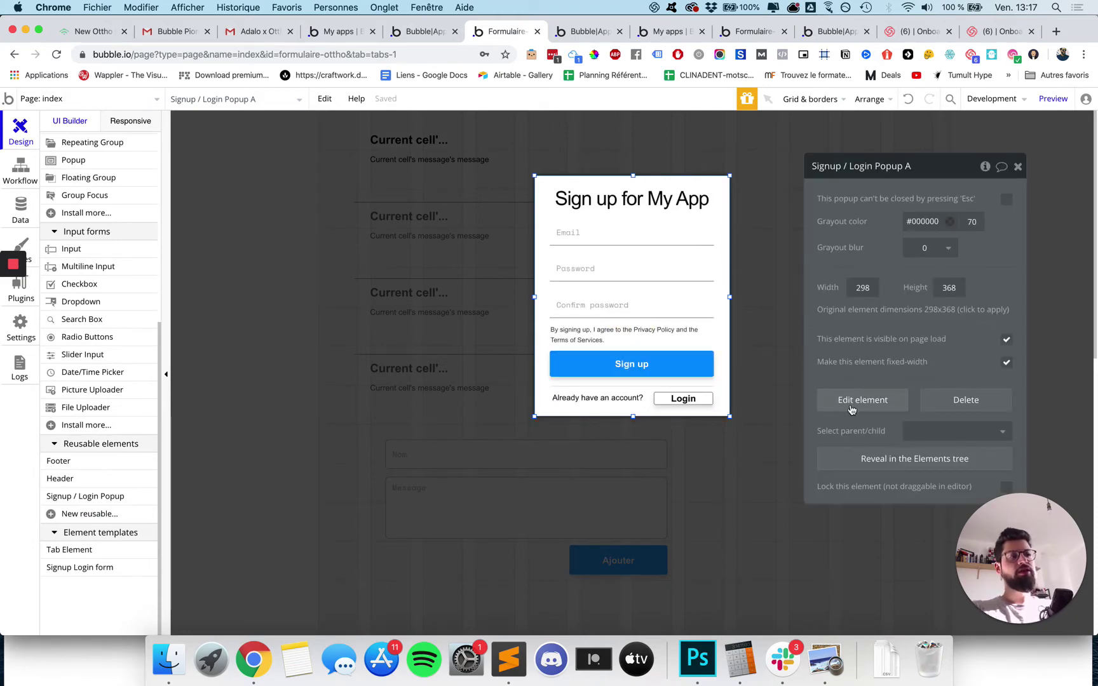
pyautogui.click(863, 401)
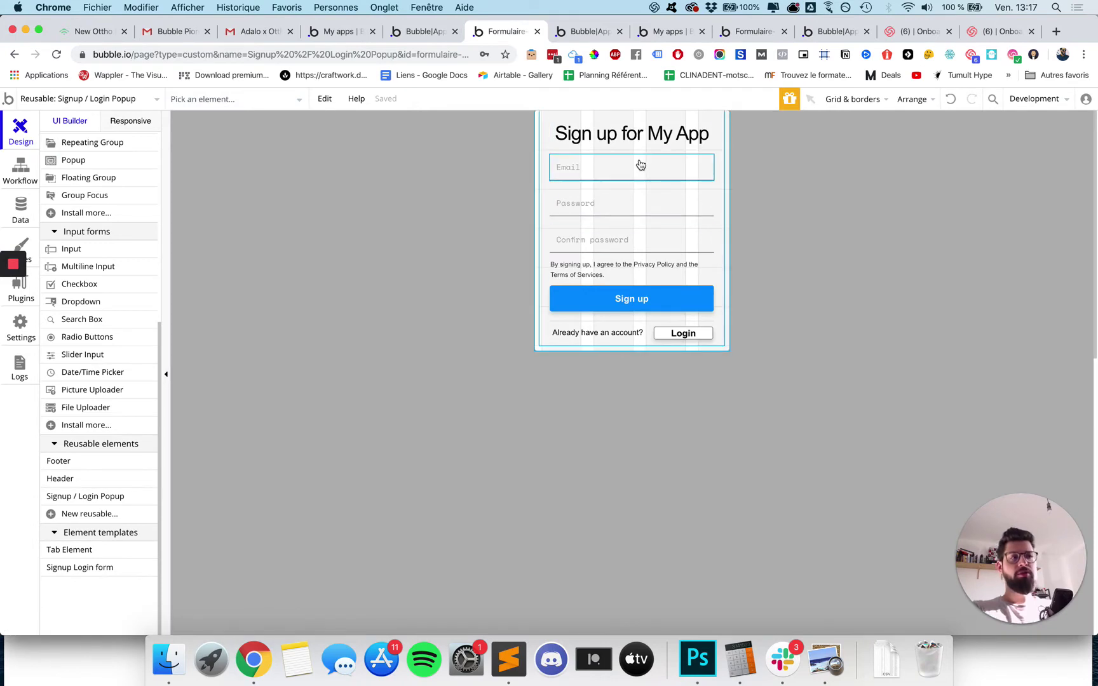
pyautogui.click(644, 135)
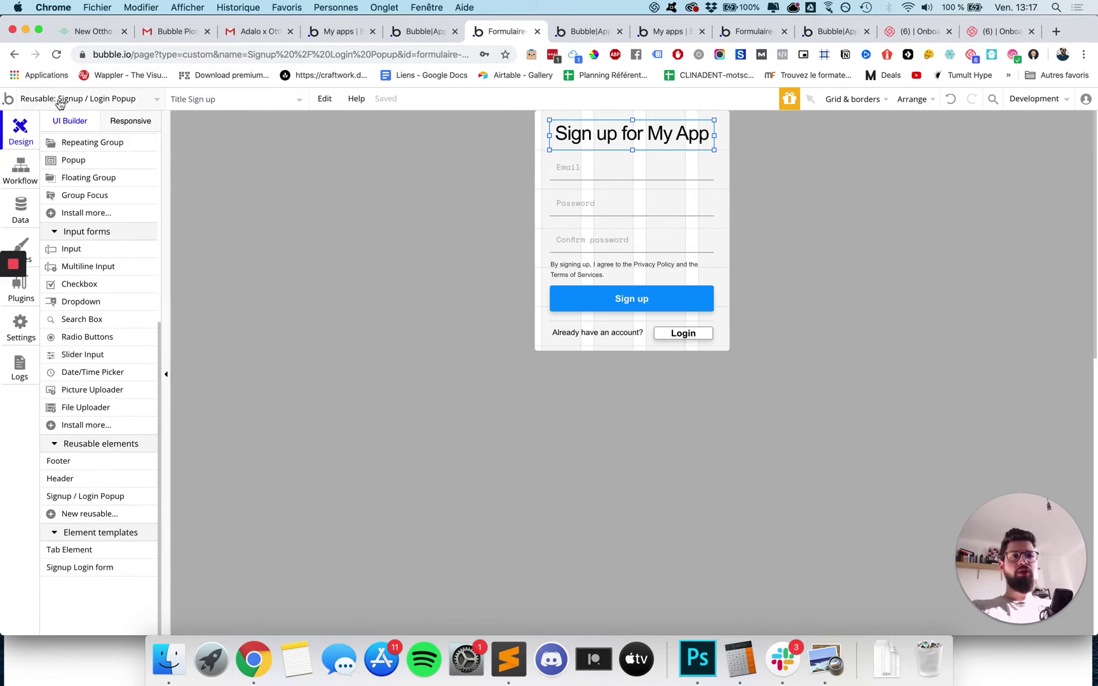
pyautogui.click(60, 99)
pyautogui.click(37, 142)
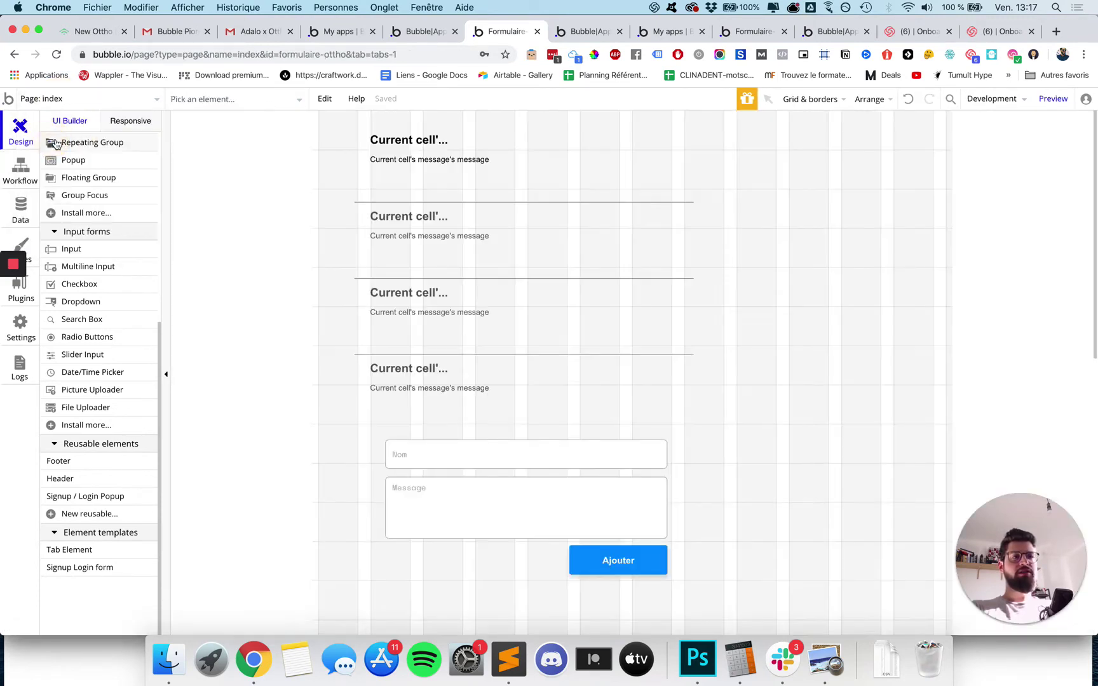
# Open the Ajouter button's properties and move the panel out of the way.
pyautogui.click(603, 563)
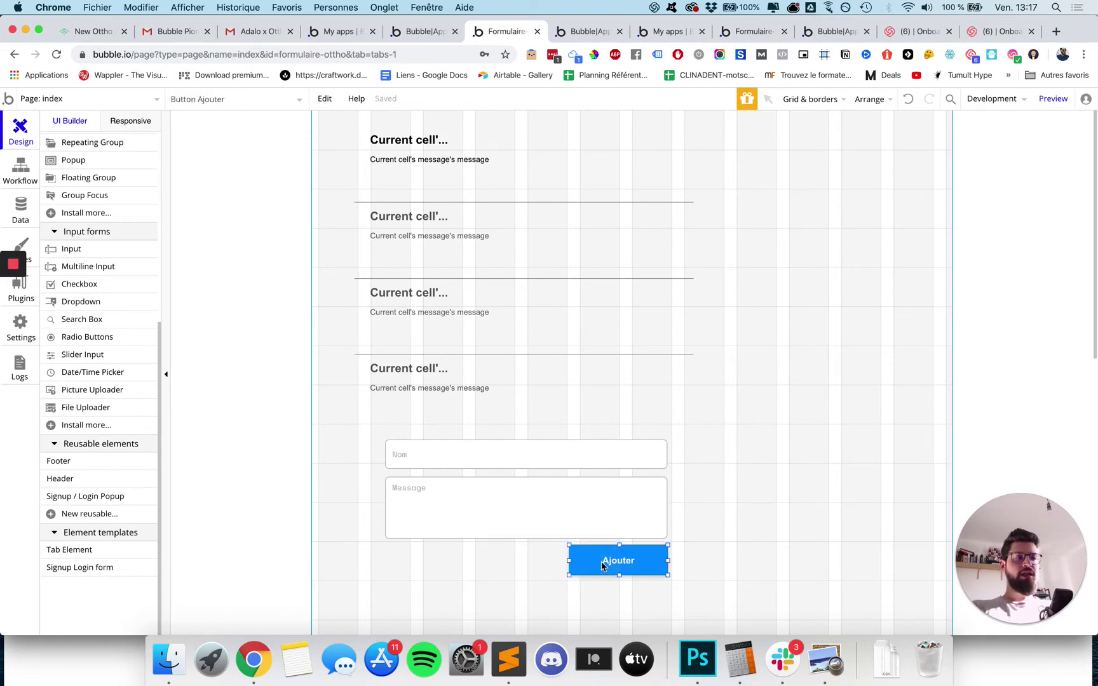
pyautogui.doubleClick(601, 562)
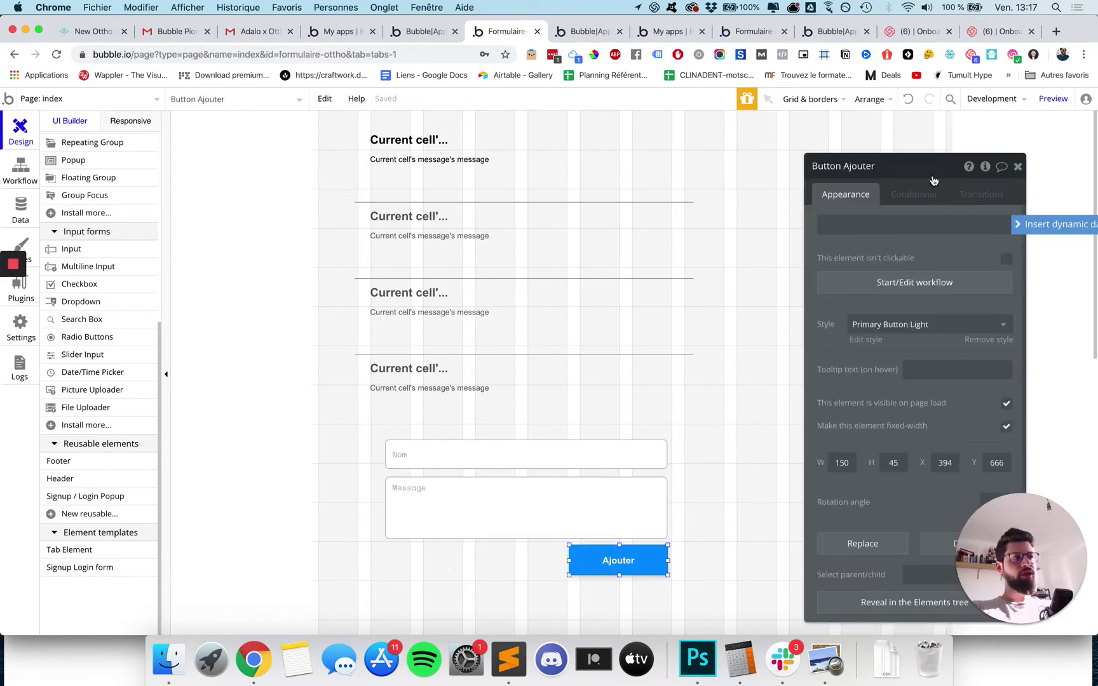
pyautogui.moveTo(933, 179); pyautogui.dragTo(1003, 159)
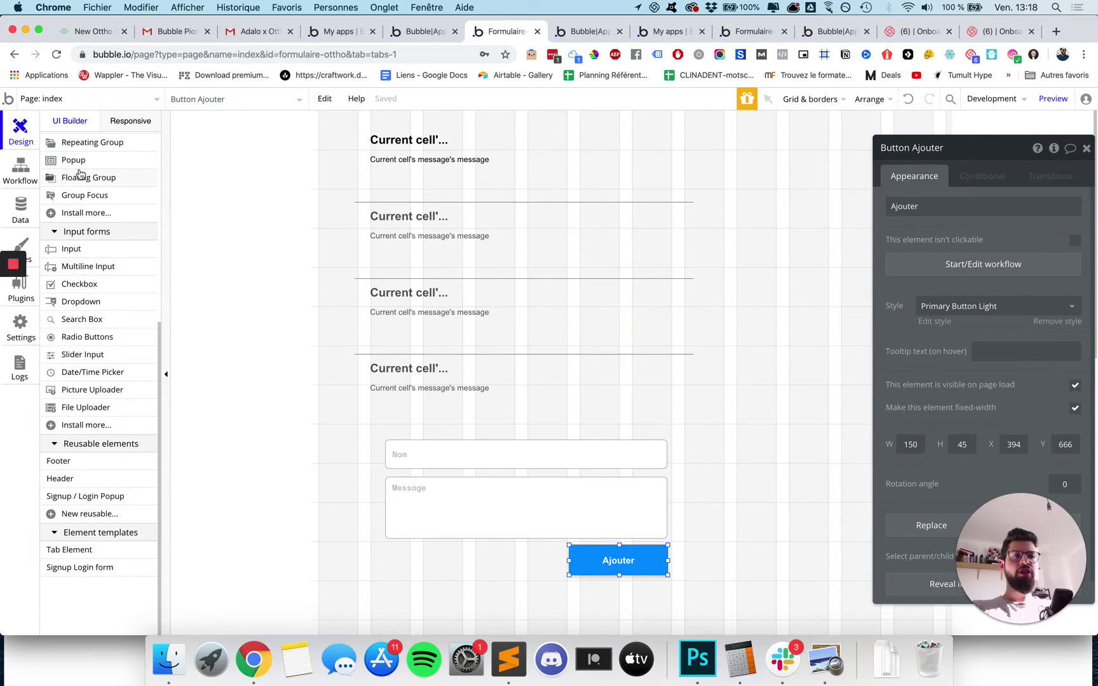
pyautogui.scroll(5, 79, 175)
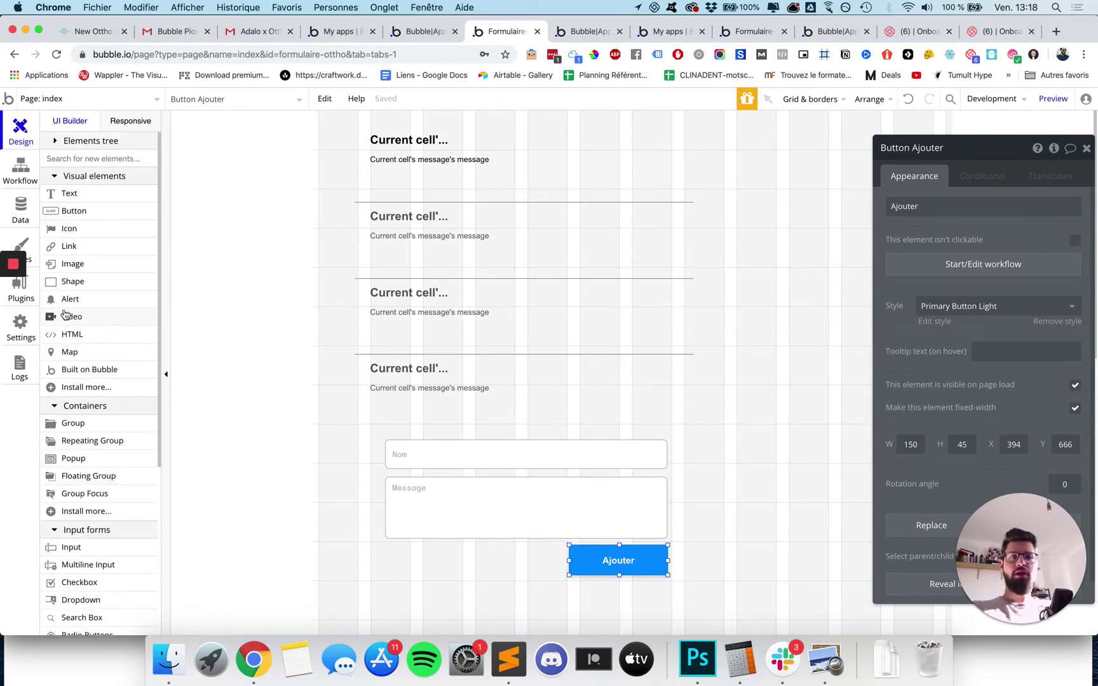
# Draw a button labelled 'Connexion' in the top-right corner and start its click workflow.
pyautogui.click(72, 211)
pyautogui.moveTo(750, 161)
pyautogui.mouseDown()
pyautogui.moveTo(868, 183)
pyautogui.moveTo(793, 176)
pyautogui.mouseUp()
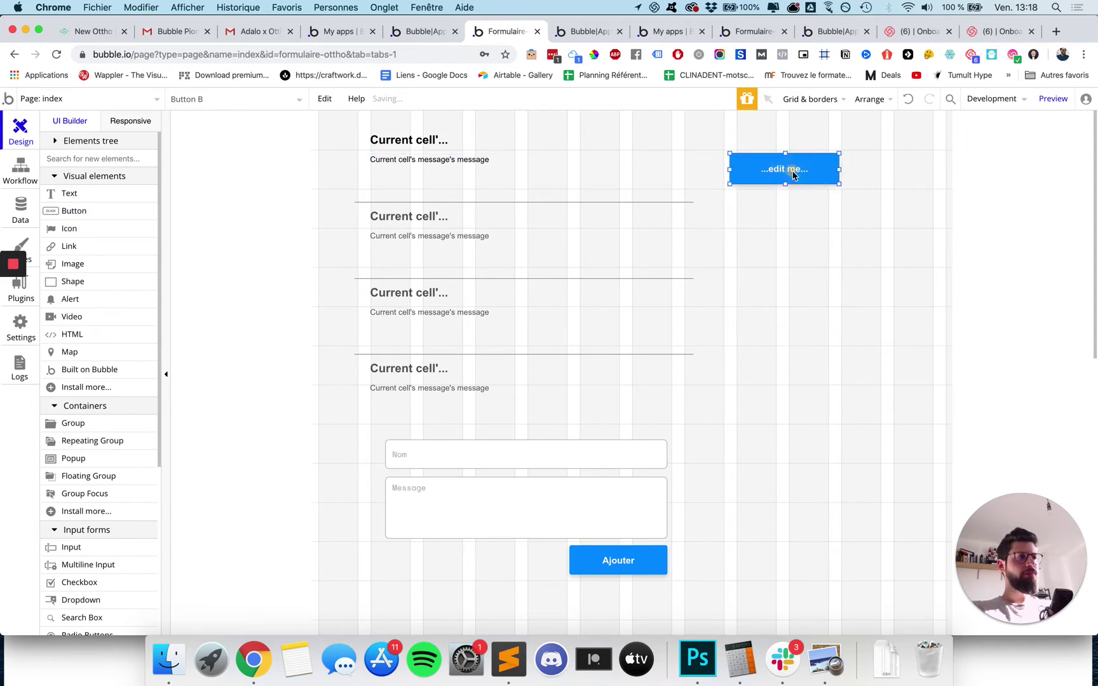
pyautogui.click(962, 214)
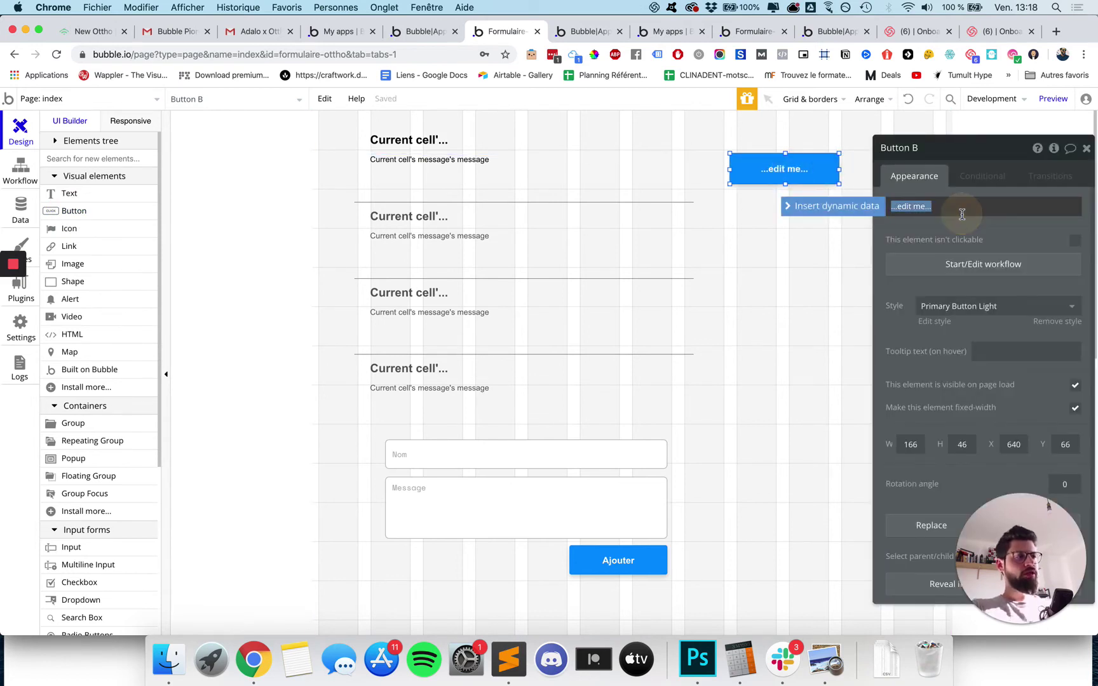
pyautogui.write('Connexion')
pyautogui.click(690, 258)
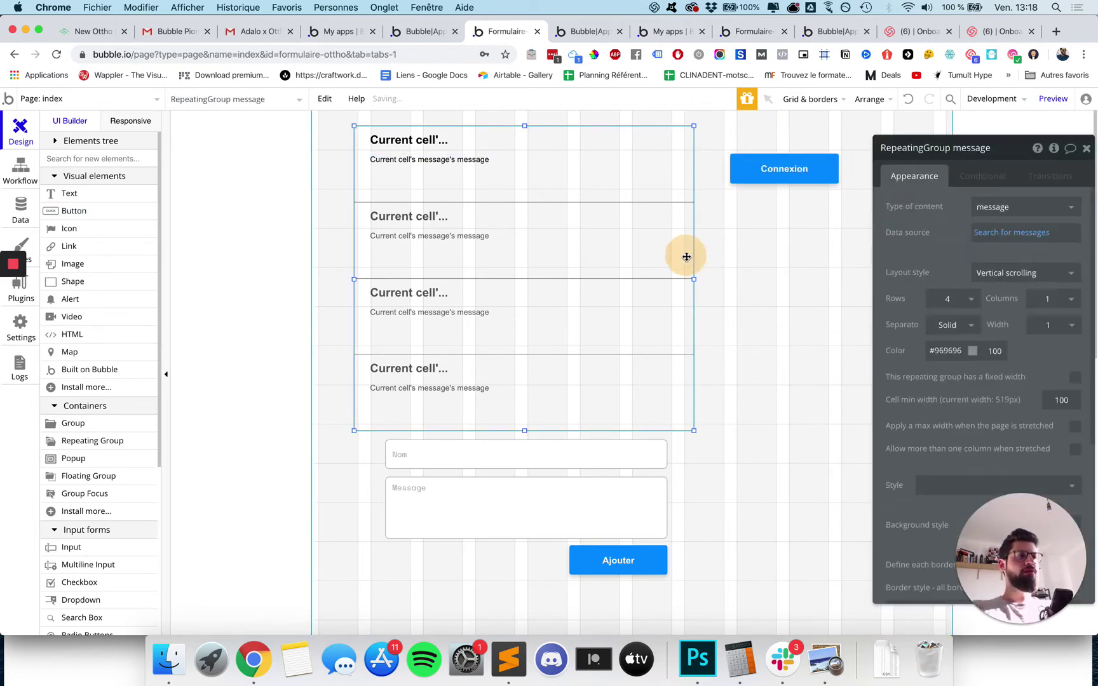
pyautogui.moveTo(801, 181); pyautogui.dragTo(783, 155)
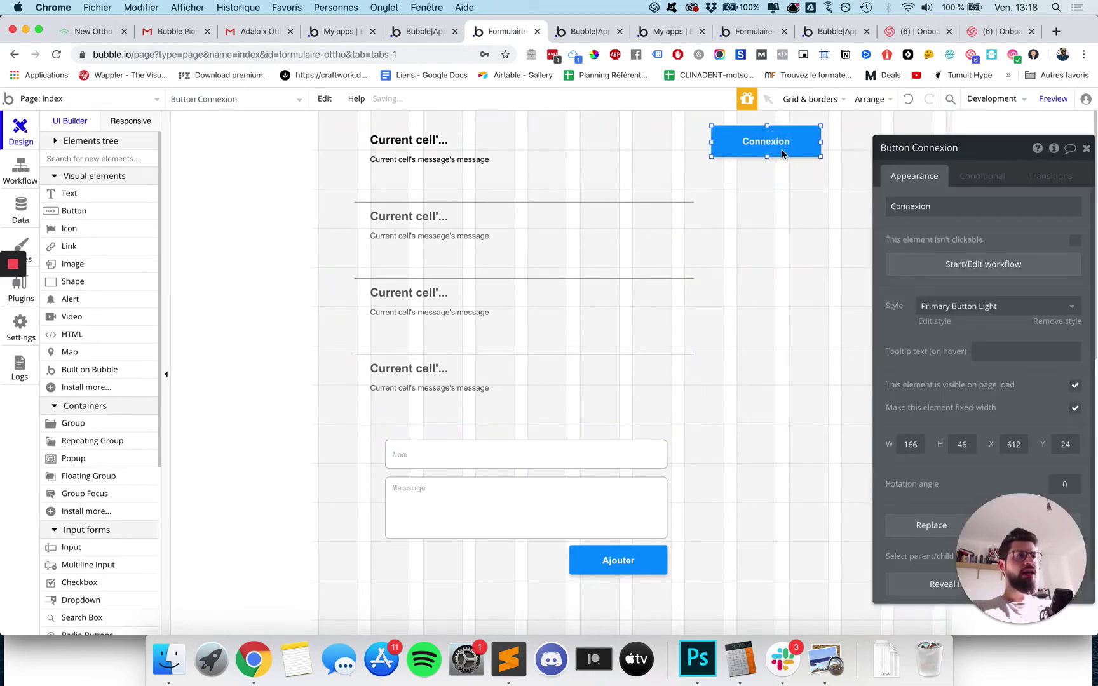
pyautogui.click(950, 265)
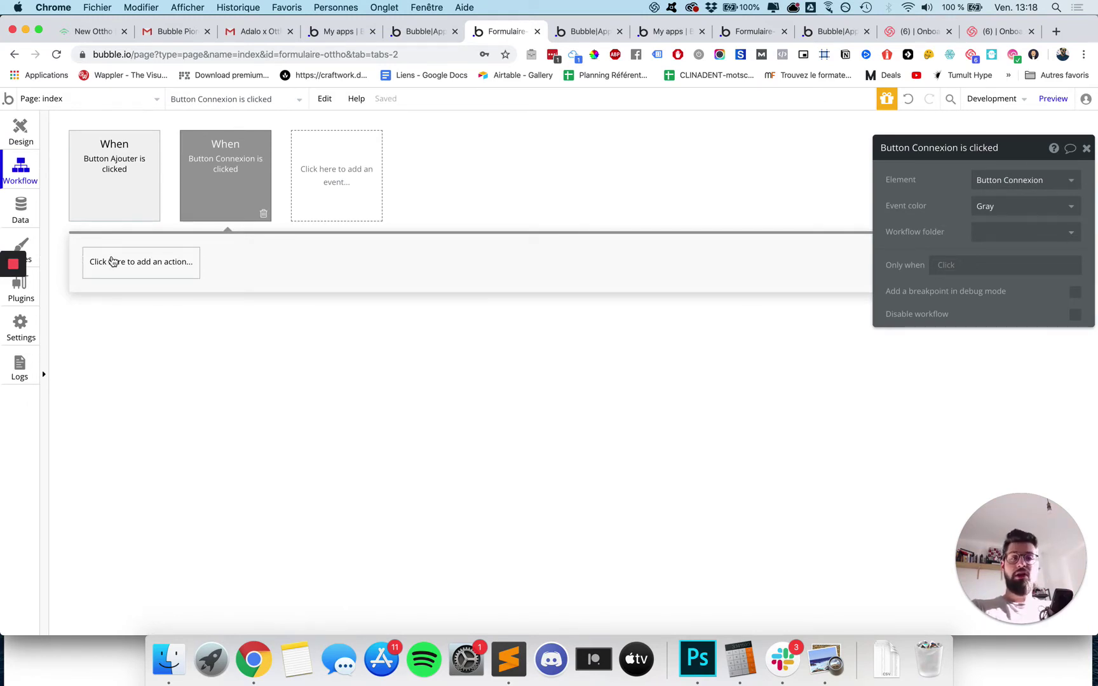
# Make the Connexion workflow Show 'Signup / Login Popup A', then reload the app preview with Cmd+R.
pyautogui.click(113, 262)
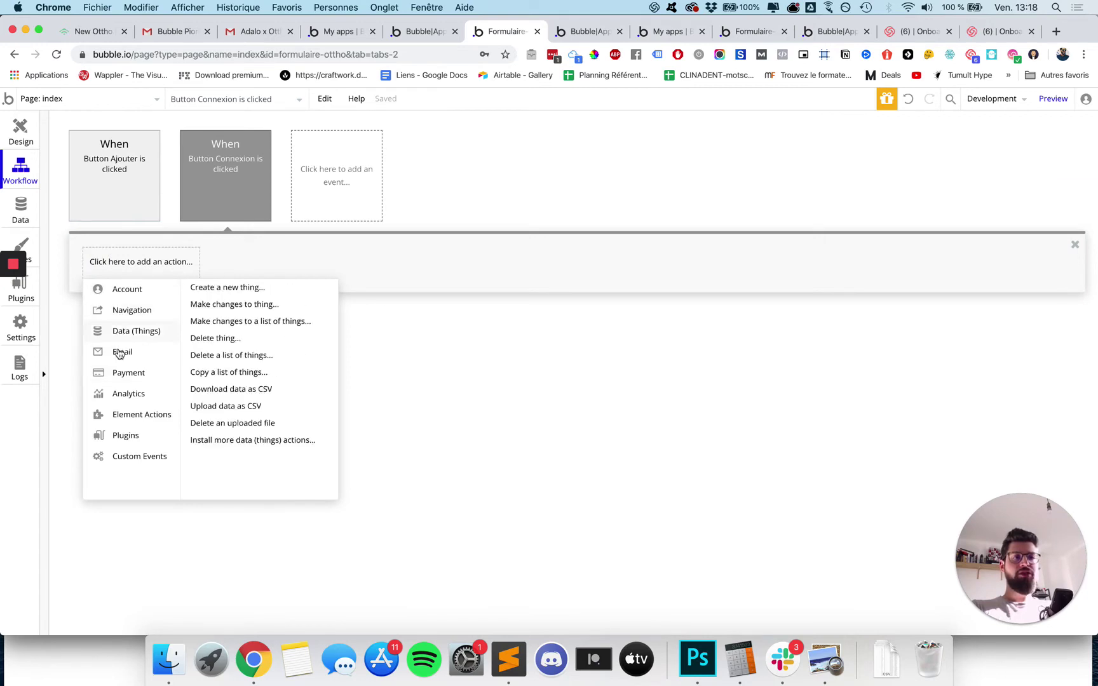
pyautogui.moveTo(115, 414)
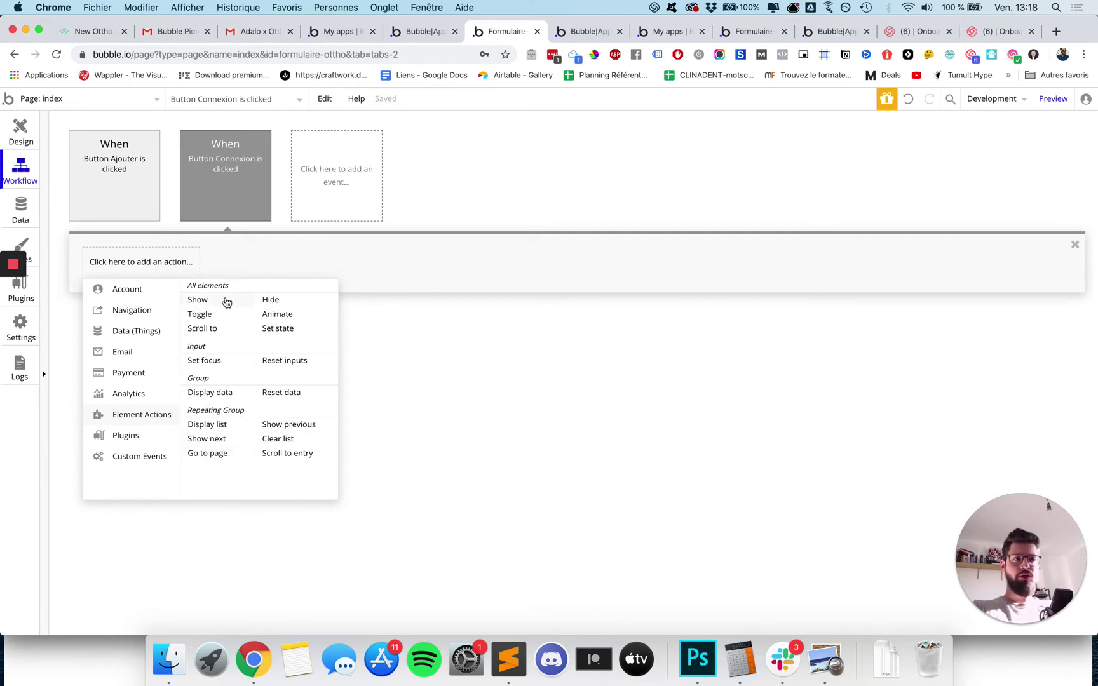
pyautogui.click(227, 302)
pyautogui.click(1015, 179)
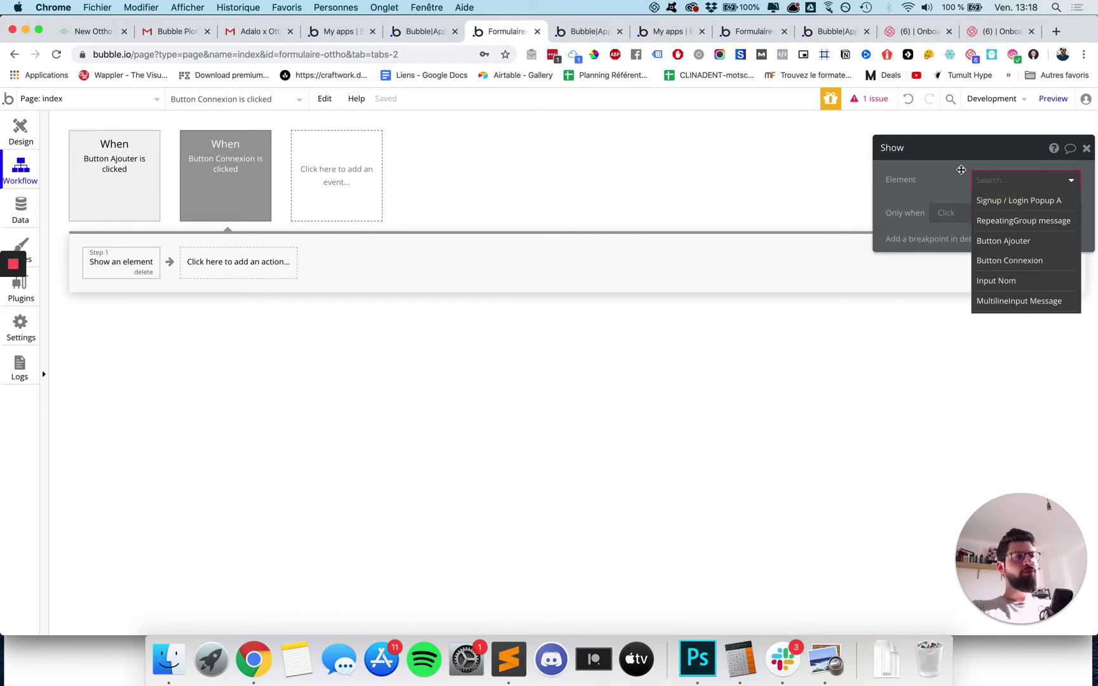
pyautogui.click(1016, 201)
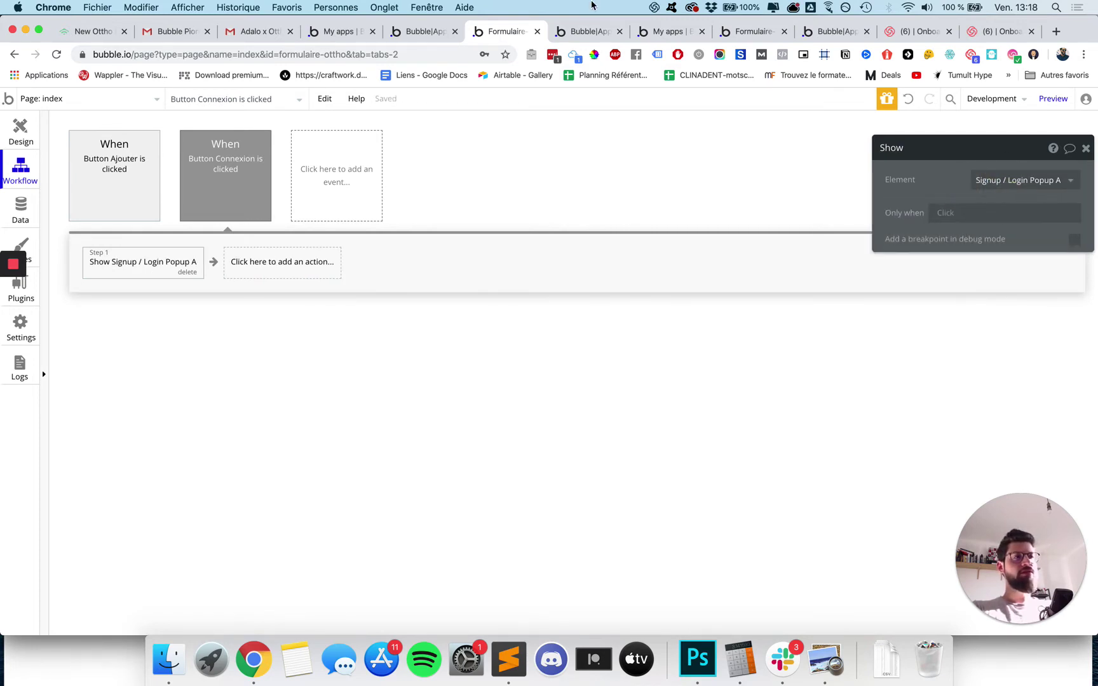
pyautogui.click(589, 31)
pyautogui.press('super+r')
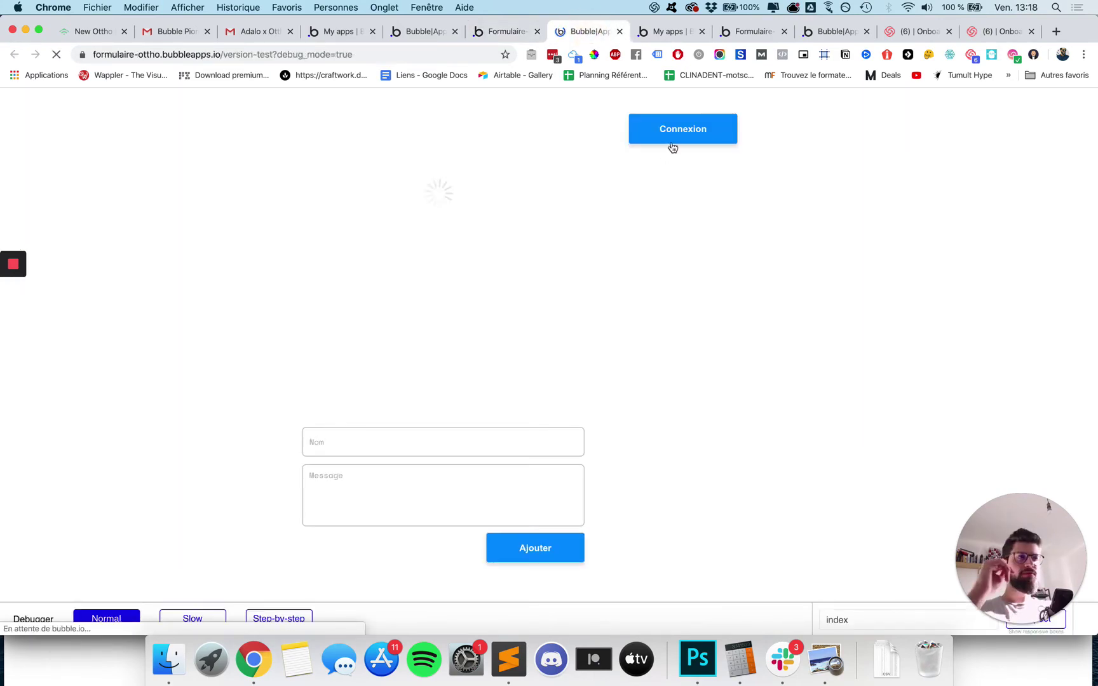
# Test that Connexion opens the sign-up popup, closing, reopening it and toggling between Login and Sign up.
pyautogui.click(675, 140)
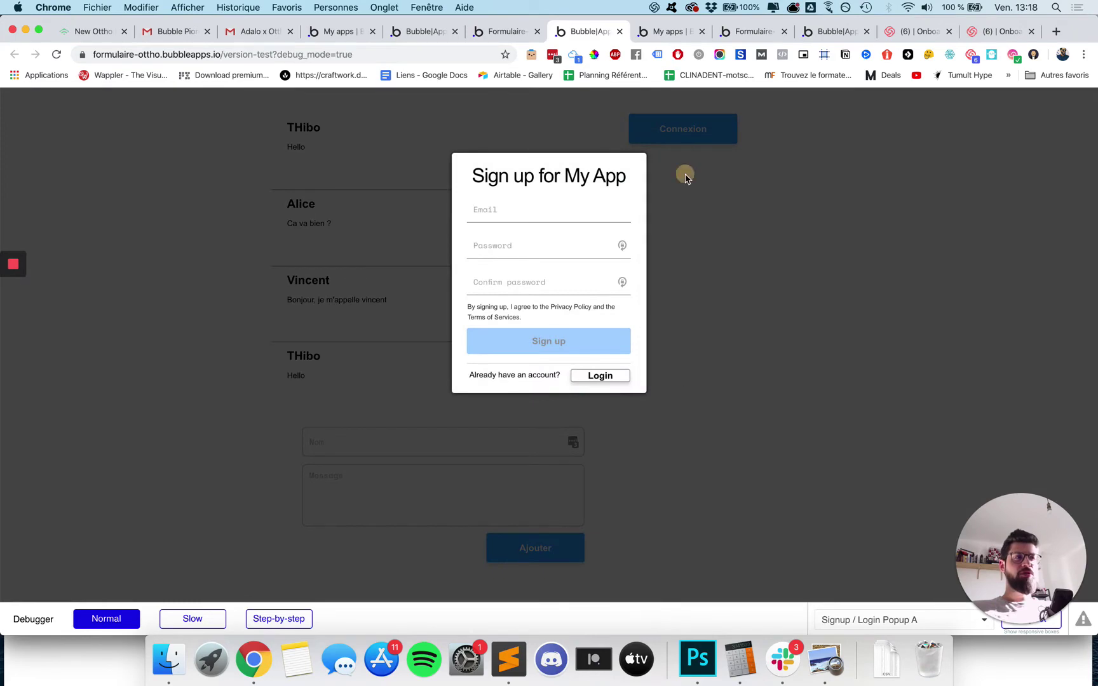
pyautogui.click(687, 175)
pyautogui.click(686, 131)
pyautogui.click(704, 268)
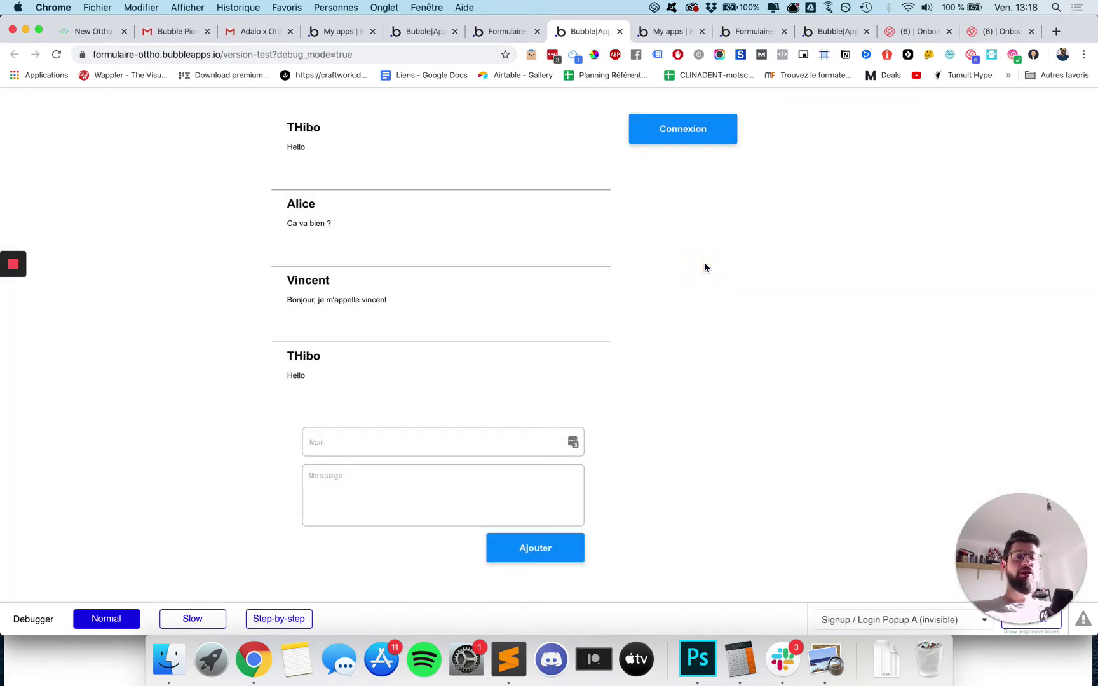
pyautogui.click(656, 130)
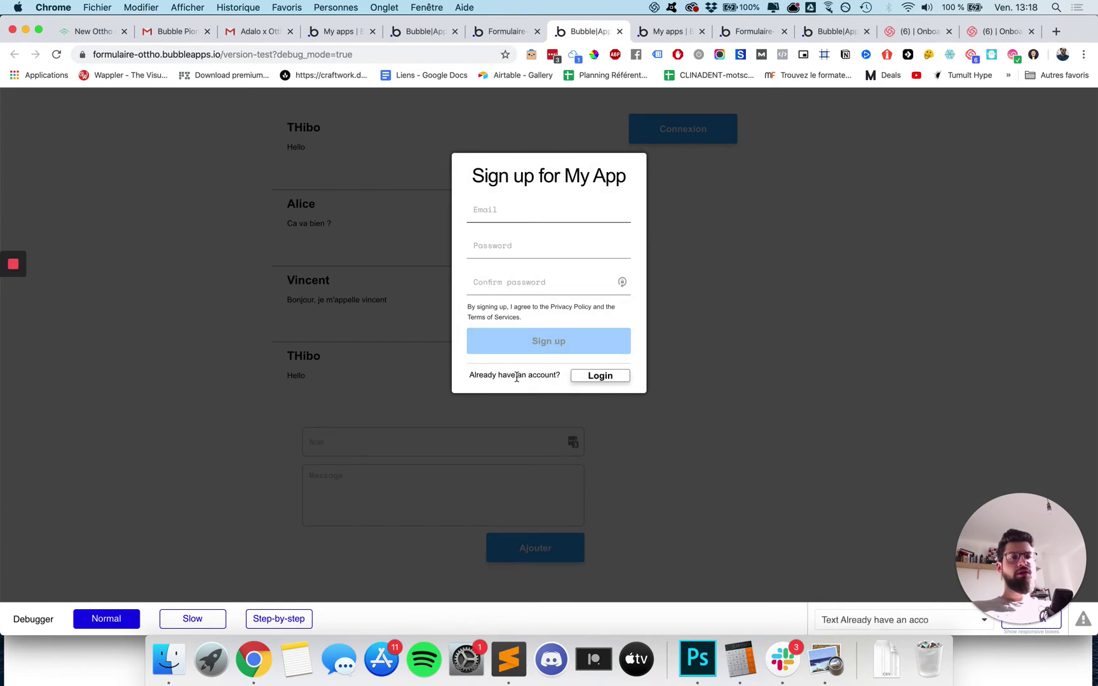
pyautogui.click(597, 380)
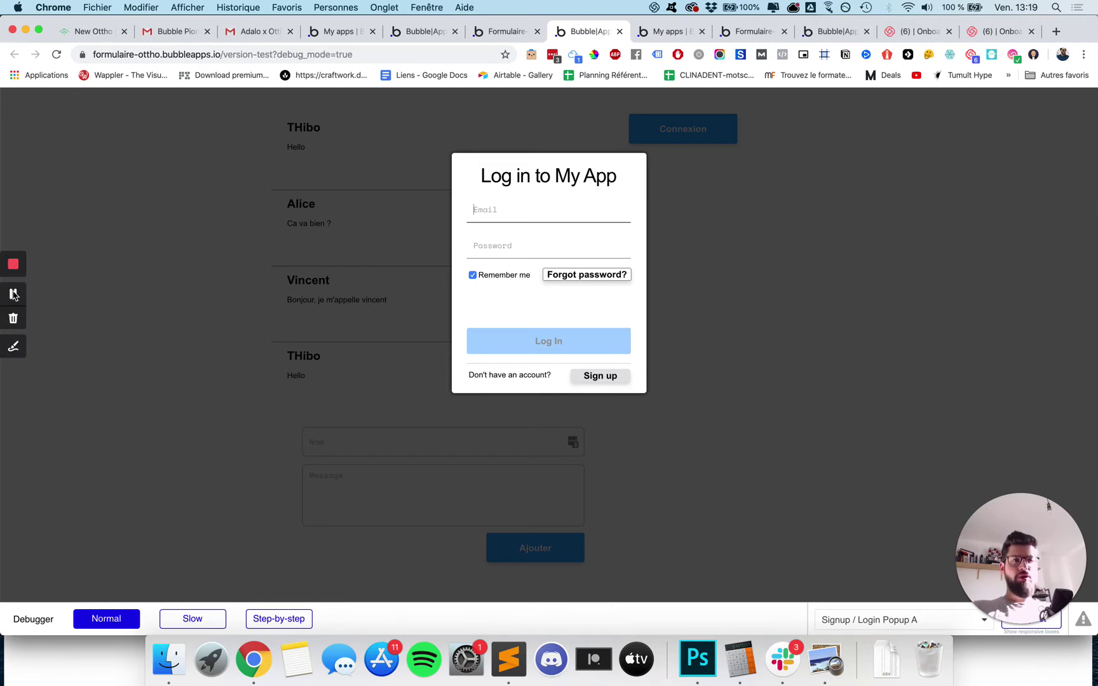
pyautogui.click(14, 294)
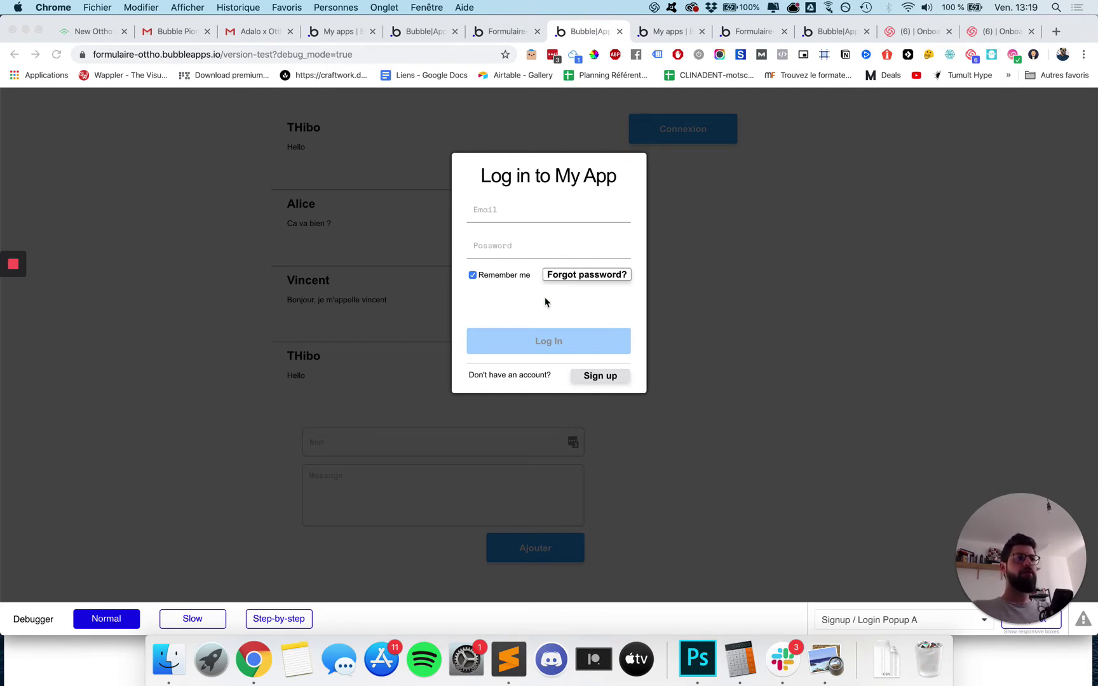
pyautogui.click(520, 210)
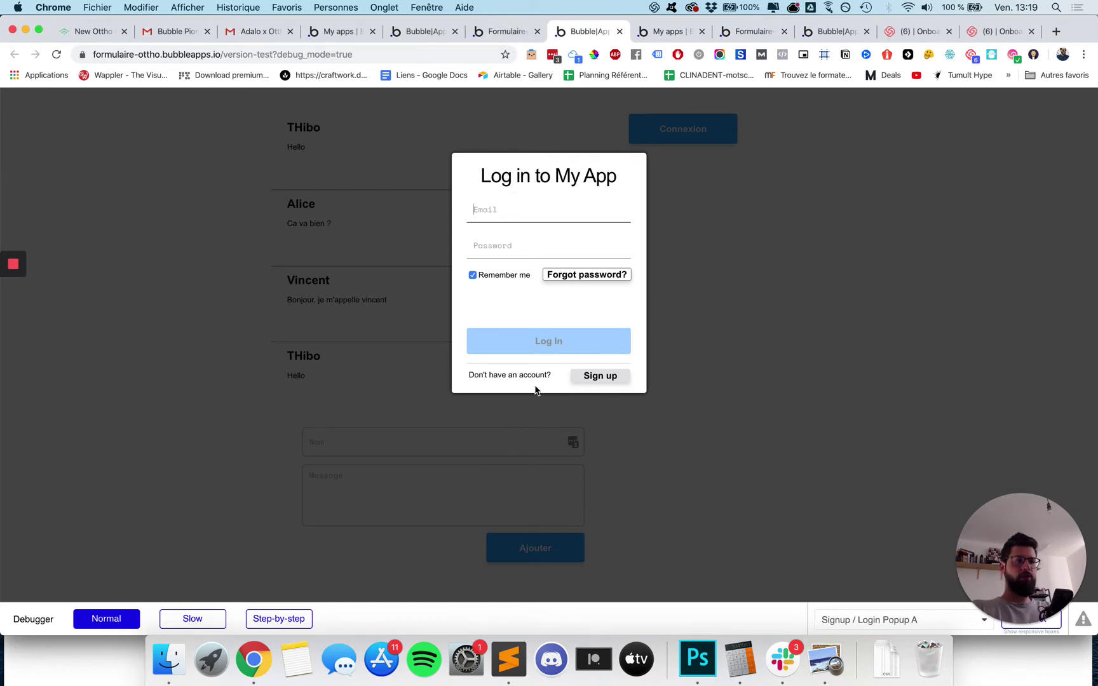
pyautogui.click(597, 378)
# Sign up a test user with an email and password, dismissing the browser's save-password prompts.
pyautogui.click(518, 216)
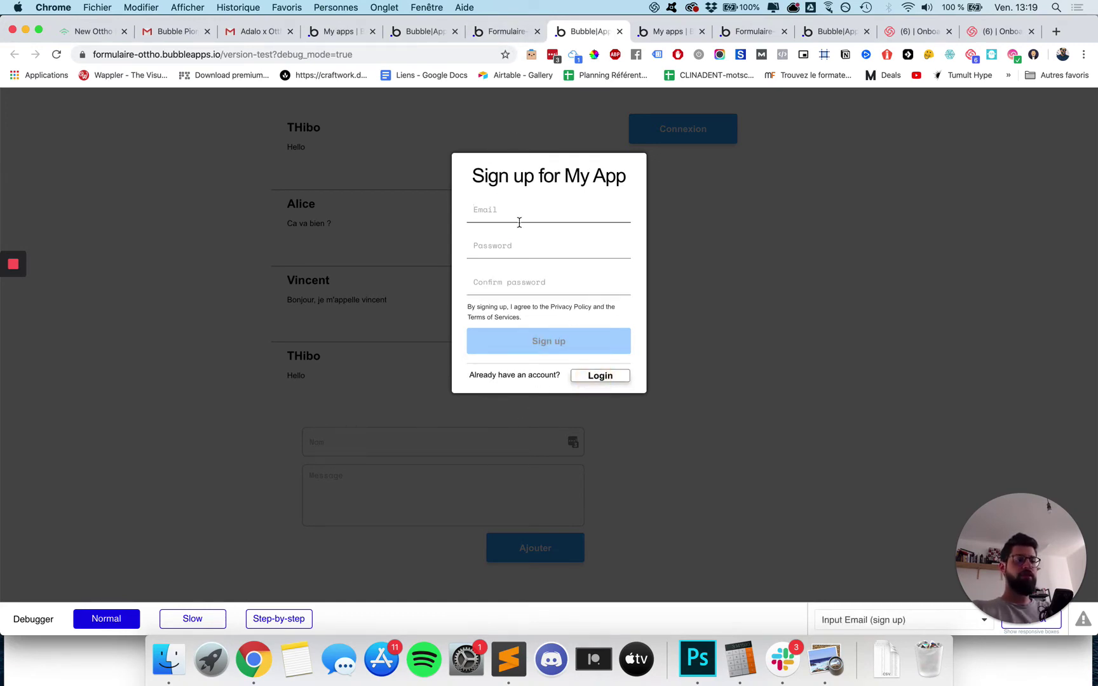
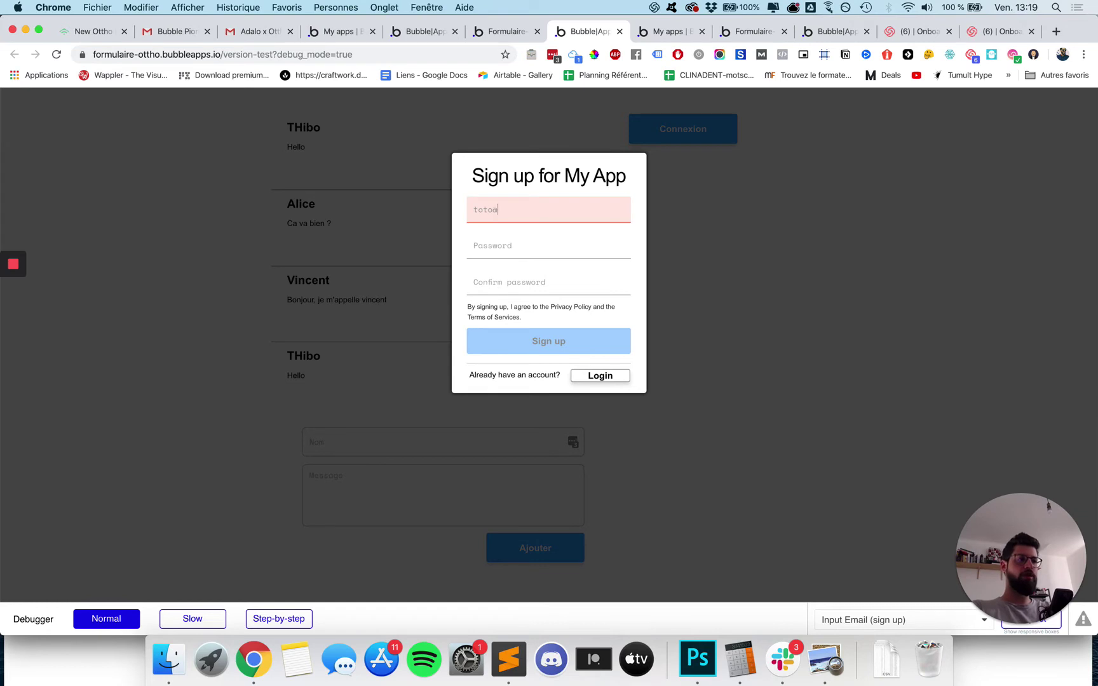
pyautogui.press('Tab')
pyautogui.write('t')
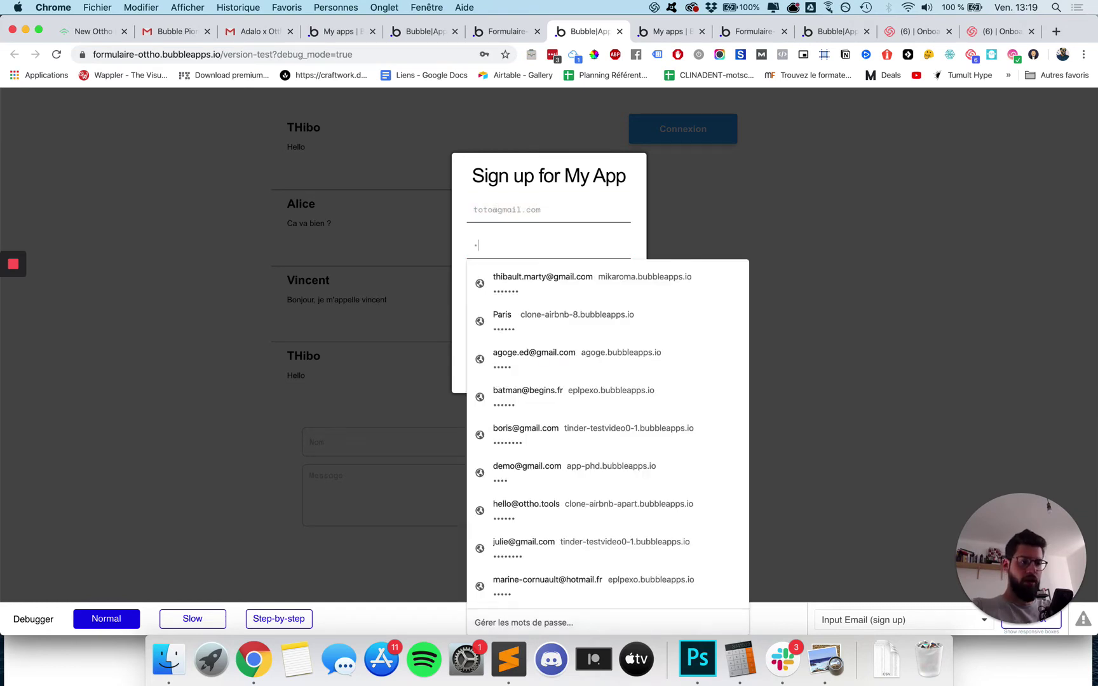
pyautogui.write('too')
pyautogui.click(456, 255)
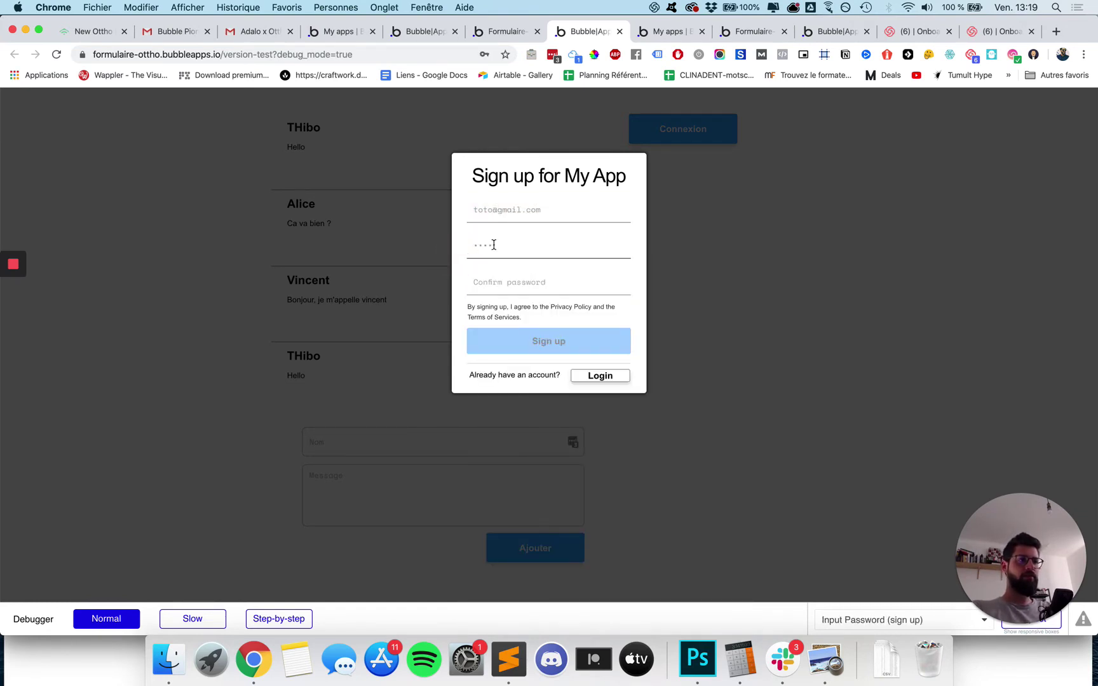
pyautogui.click(488, 282)
pyautogui.write('toto')
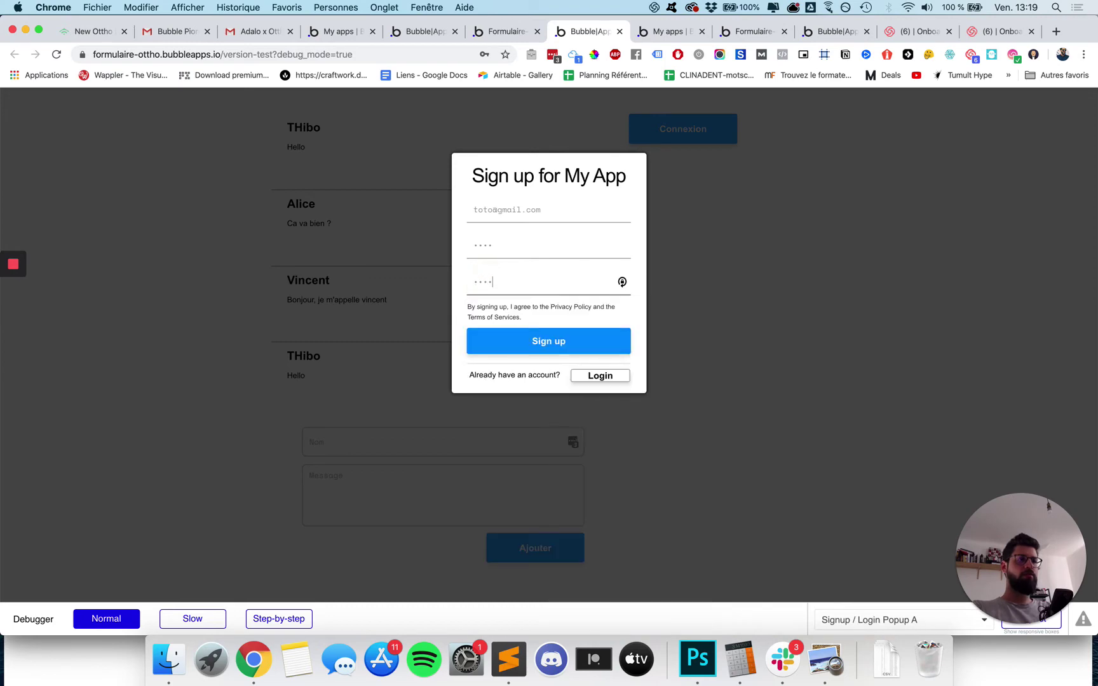
pyautogui.click(469, 330)
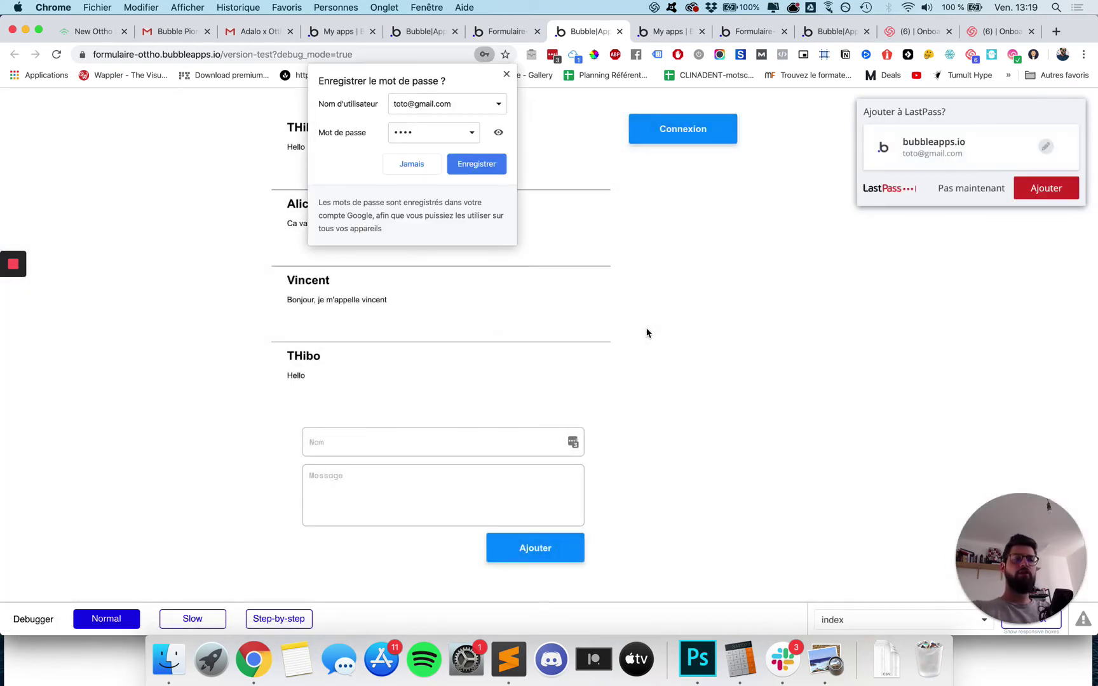
pyautogui.click(507, 74)
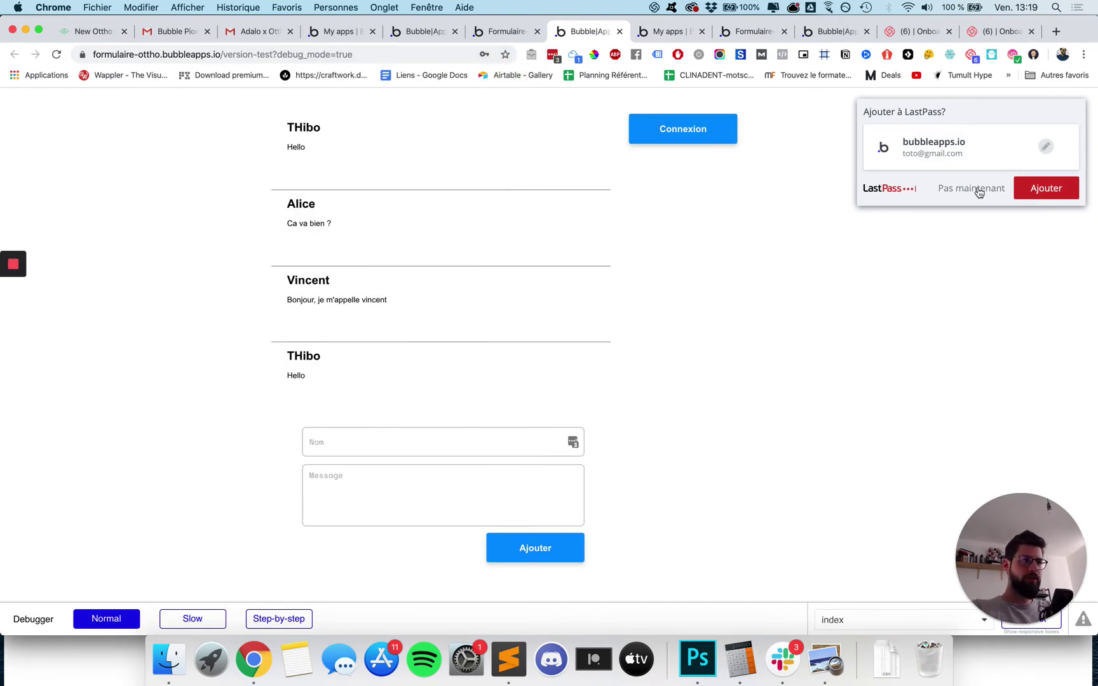
pyautogui.click(977, 189)
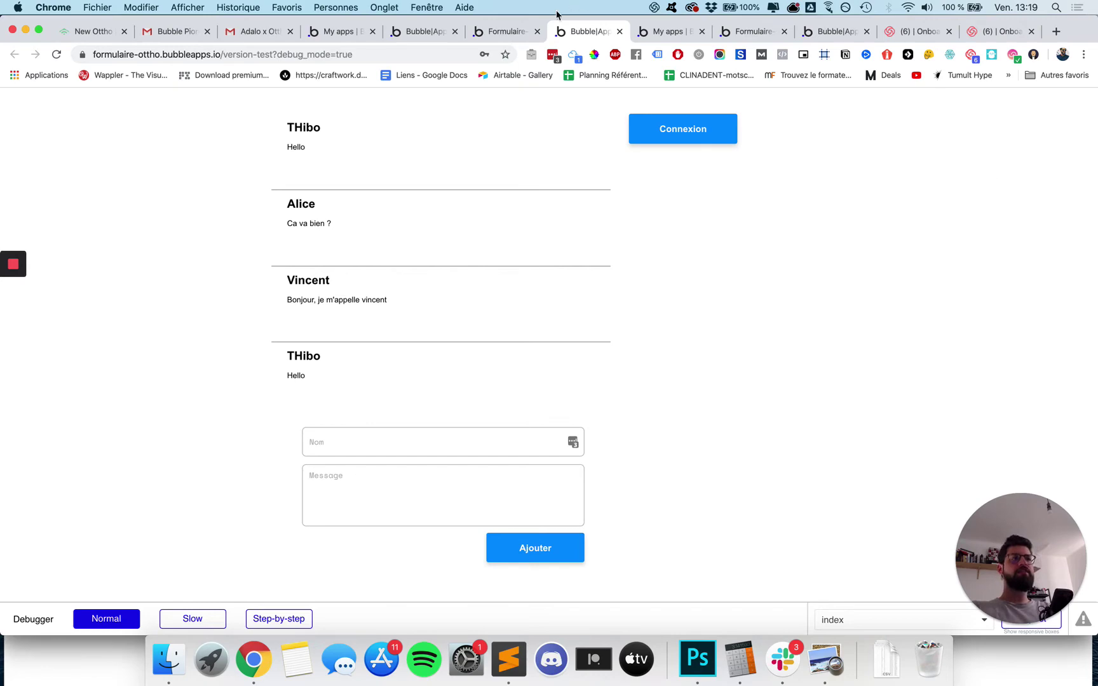
# Check that Connexion still opens the popup when logged in, then return to the editor.
pyautogui.click(697, 136)
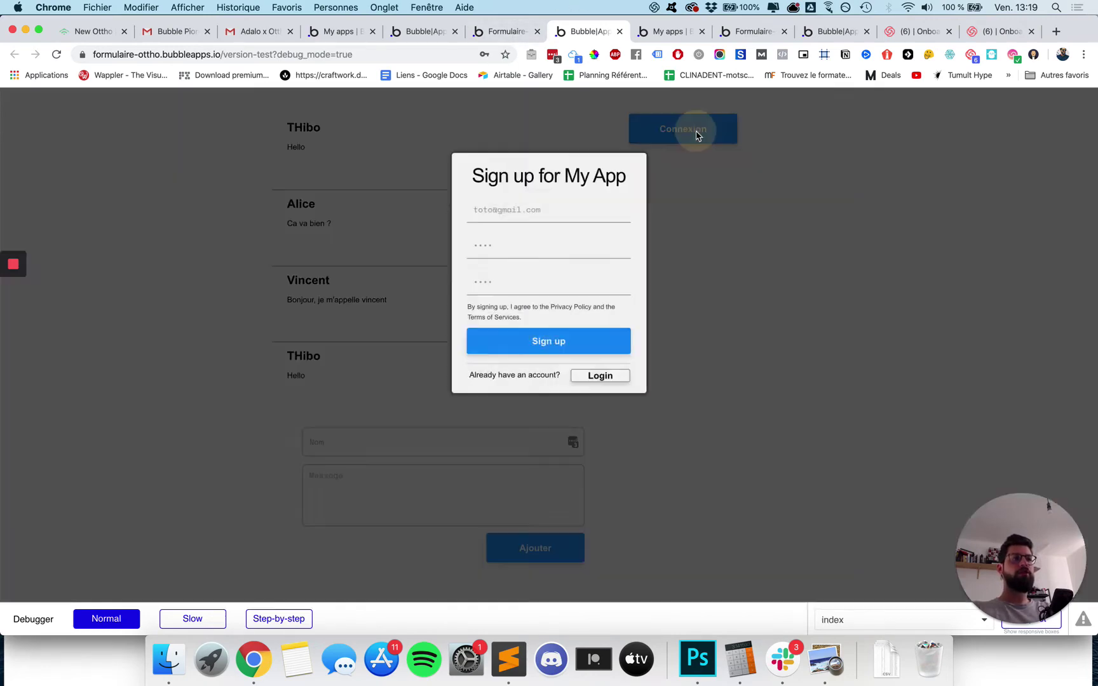
pyautogui.click(704, 184)
pyautogui.click(506, 32)
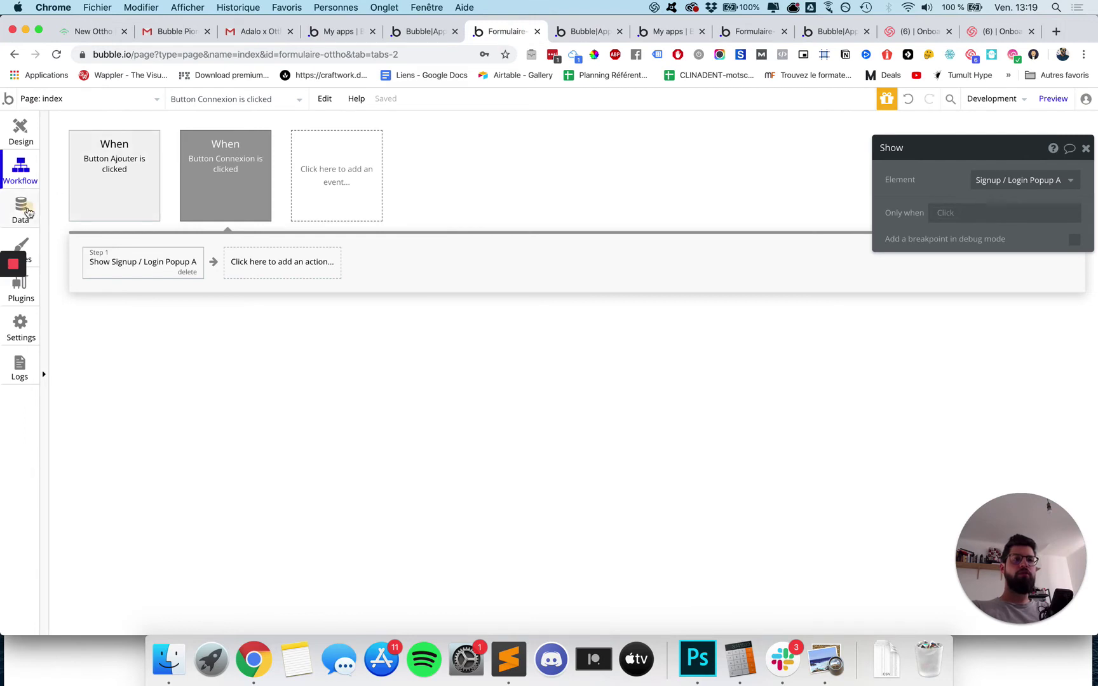
# Check that the new user is listed under Data > App data > All Users.
pyautogui.click(21, 210)
pyautogui.click(120, 285)
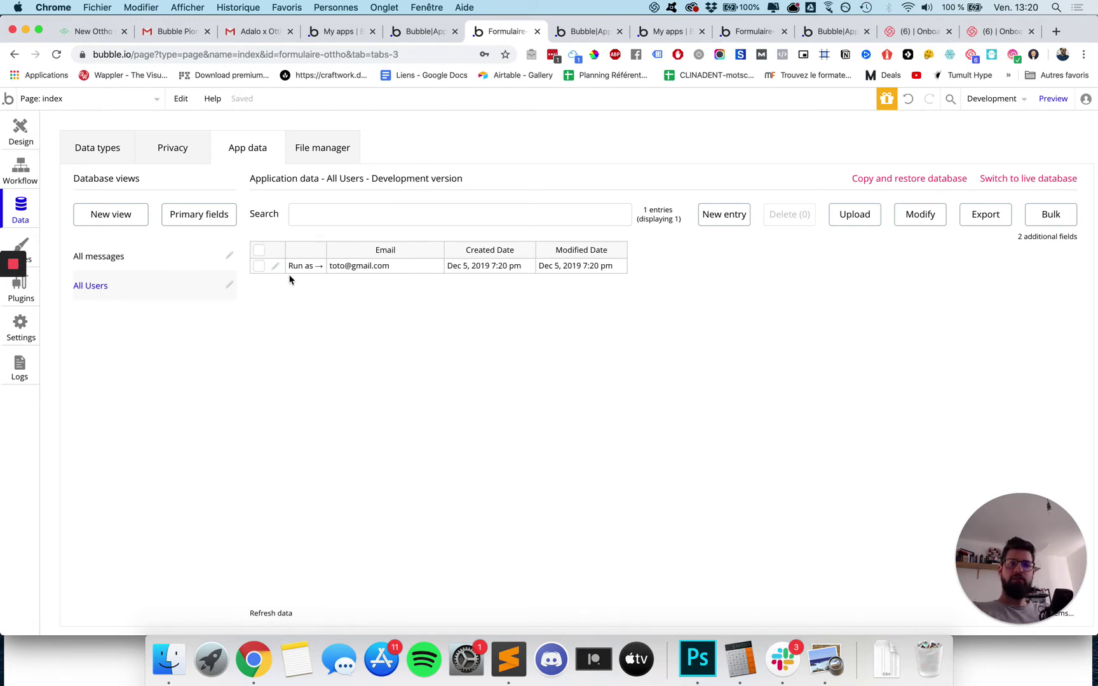
pyautogui.click(590, 33)
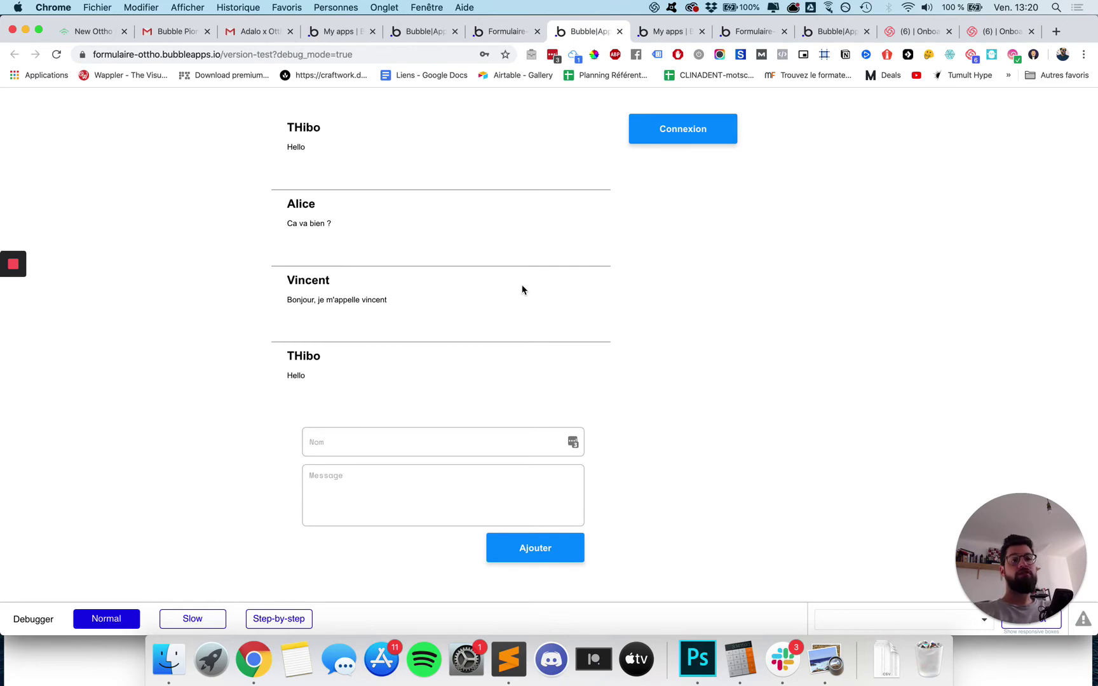
pyautogui.click(504, 33)
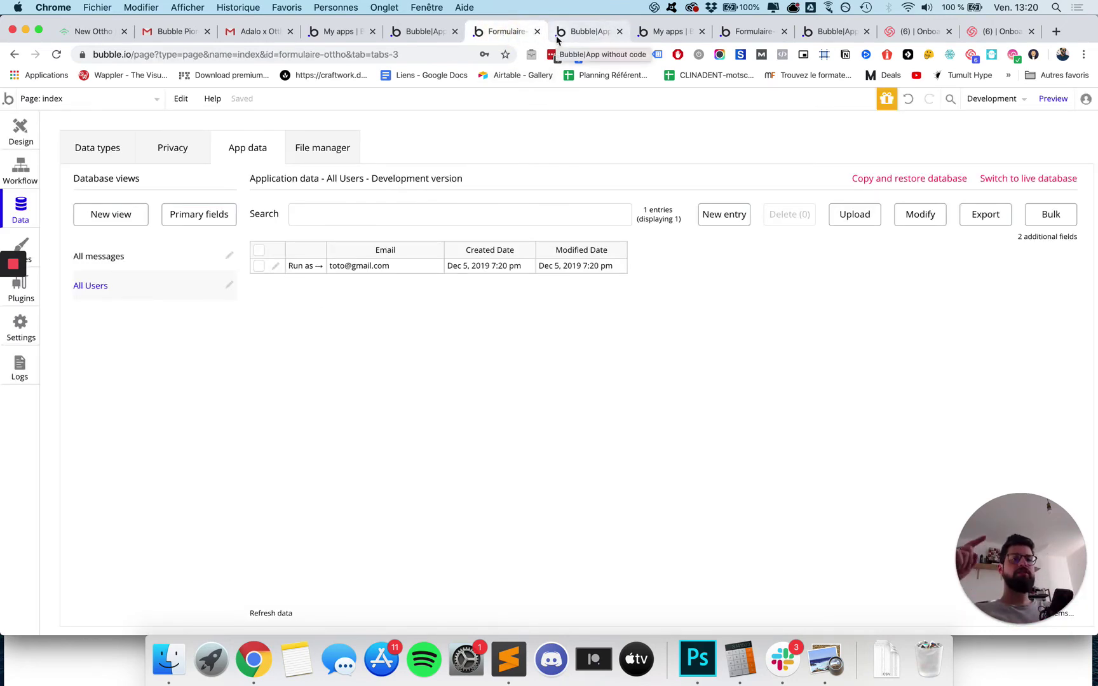
# Confirm Connexion still opens the sign-up popup in the app, then select the Connexion button in the editor.
pyautogui.click(574, 34)
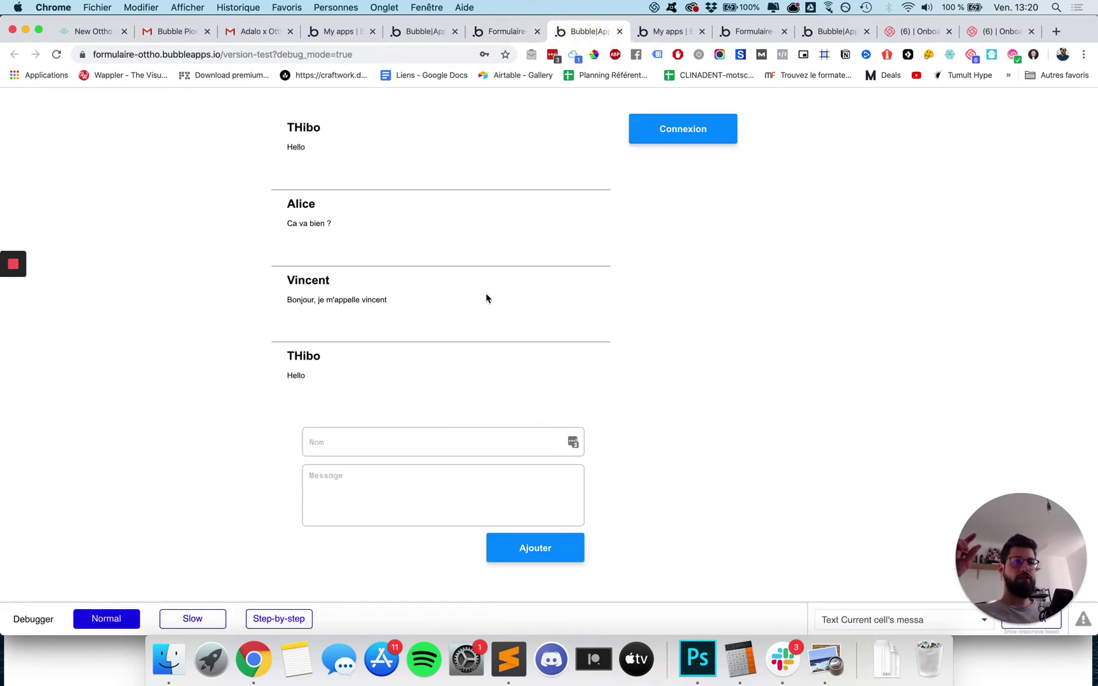
pyautogui.click(676, 145)
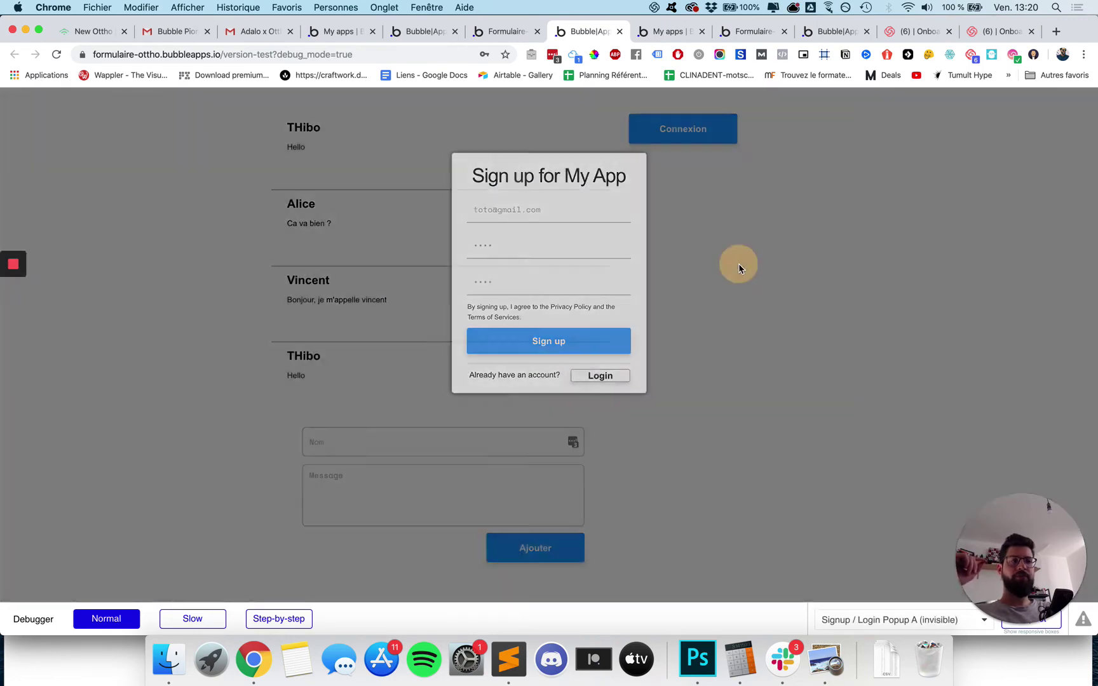
pyautogui.click(739, 268)
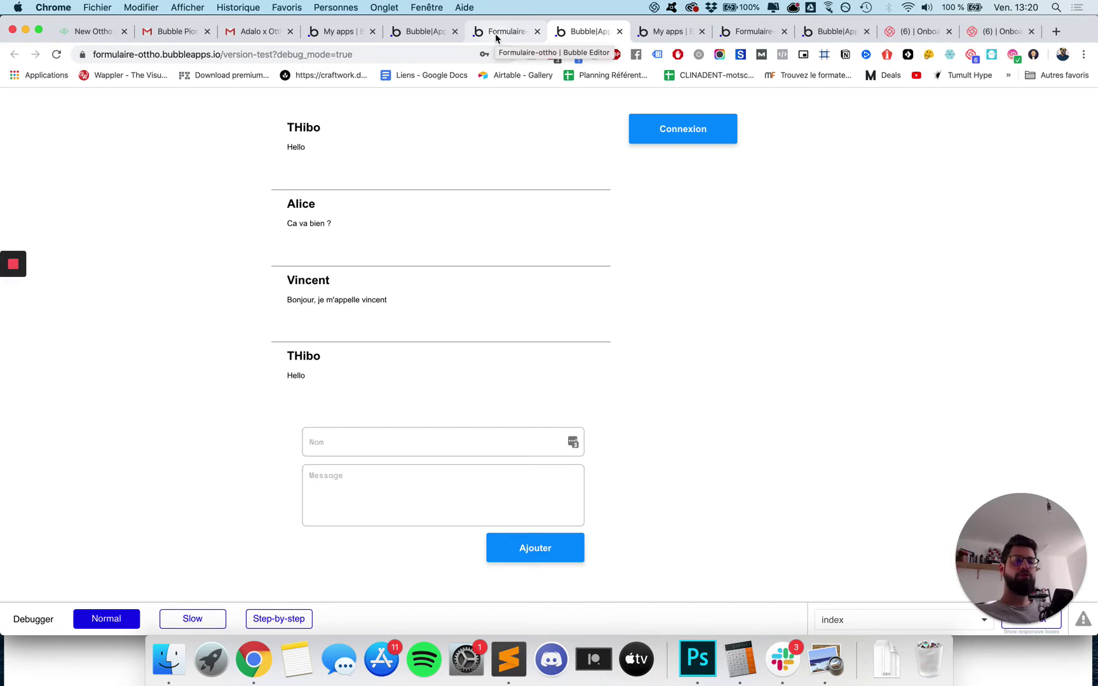
pyautogui.click(495, 34)
pyautogui.click(21, 132)
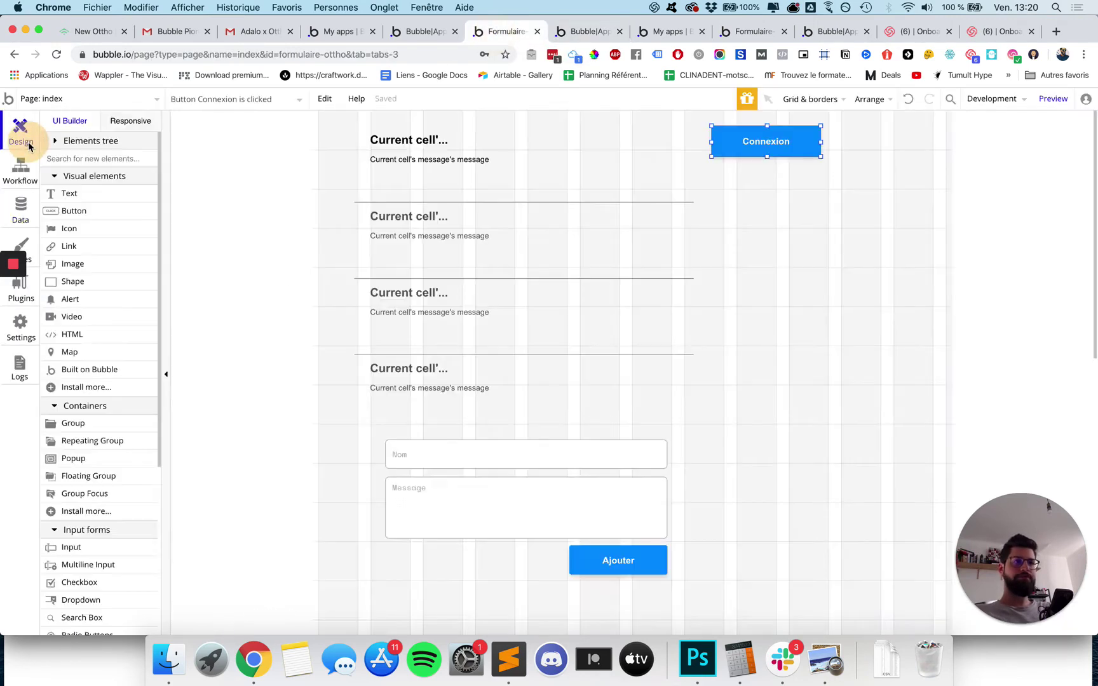
# Bring up the Connexion click workflow with its 'Show Signup / Login Popup A' step.
pyautogui.moveTo(1004, 151); pyautogui.dragTo(357, 139)
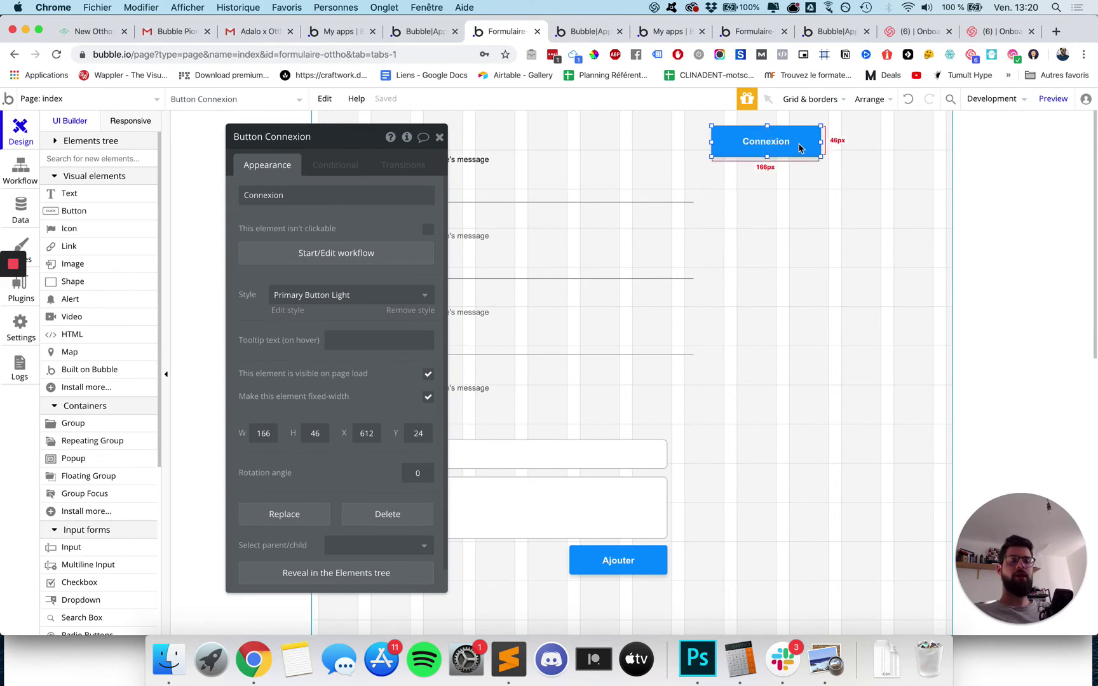
pyautogui.moveTo(431, 139); pyautogui.dragTo(986, 123)
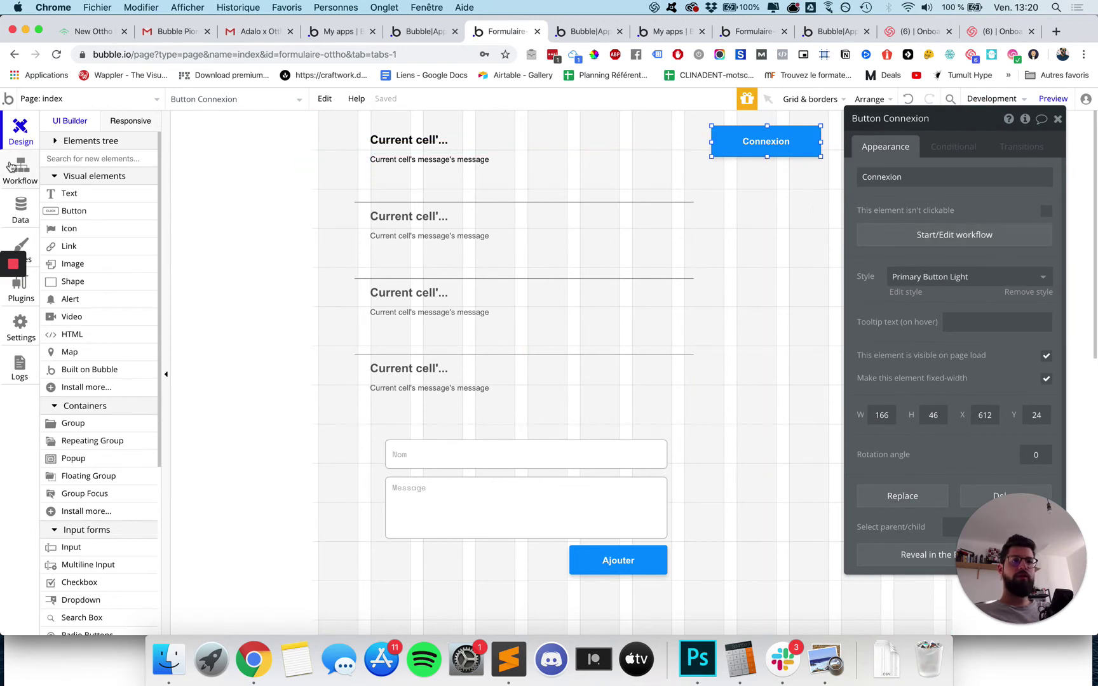
pyautogui.click(19, 180)
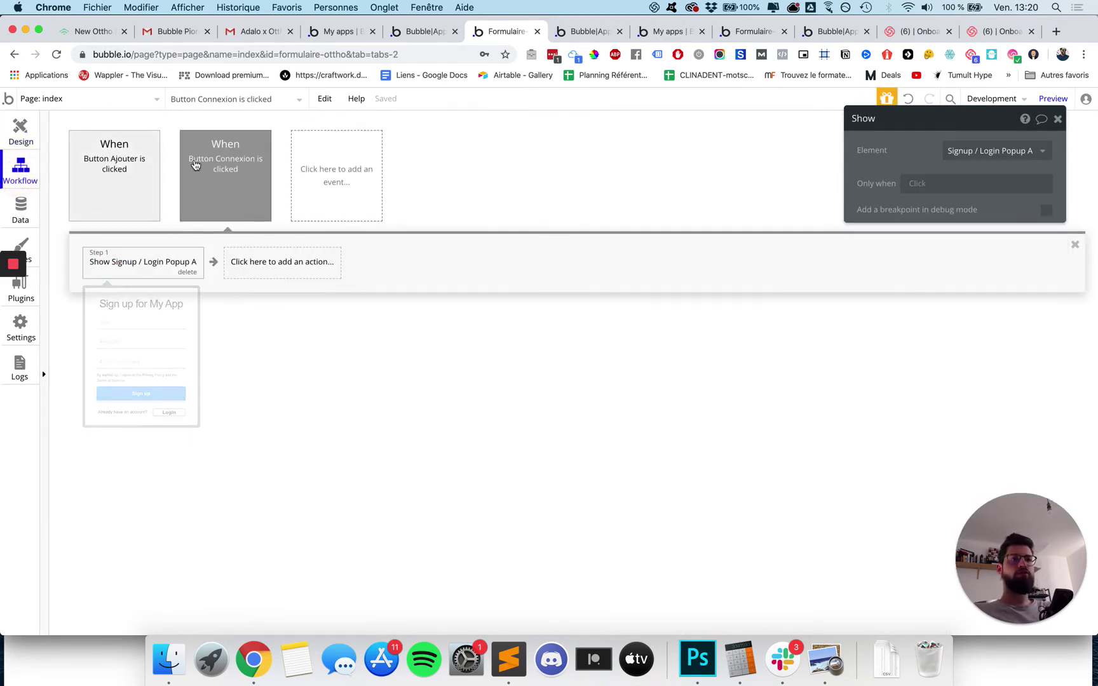
# Add a second workflow step, Element Actions > Hide, targeting Button Connexion.
pyautogui.moveTo(199, 267)
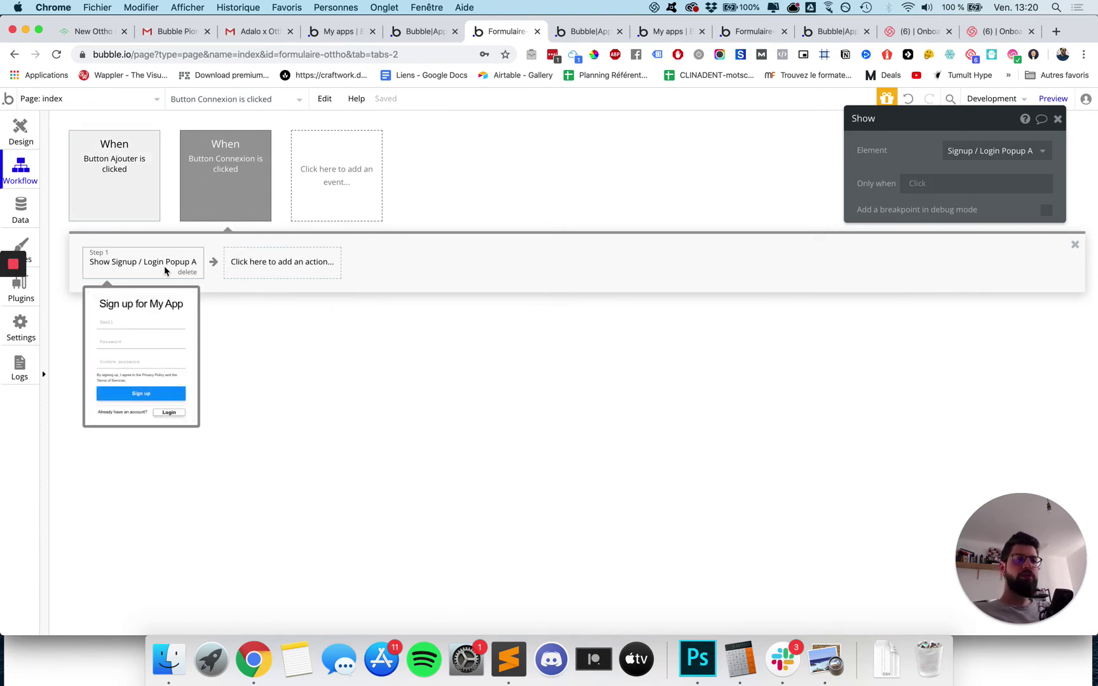
pyautogui.click(329, 261)
pyautogui.moveTo(281, 451)
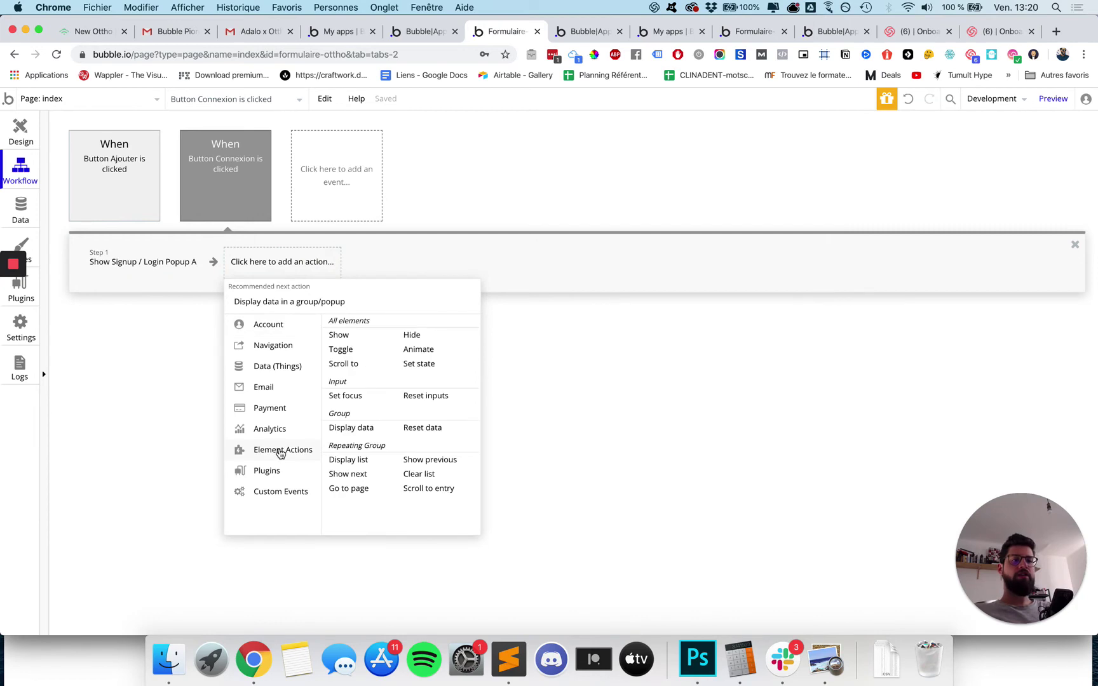
pyautogui.click(427, 337)
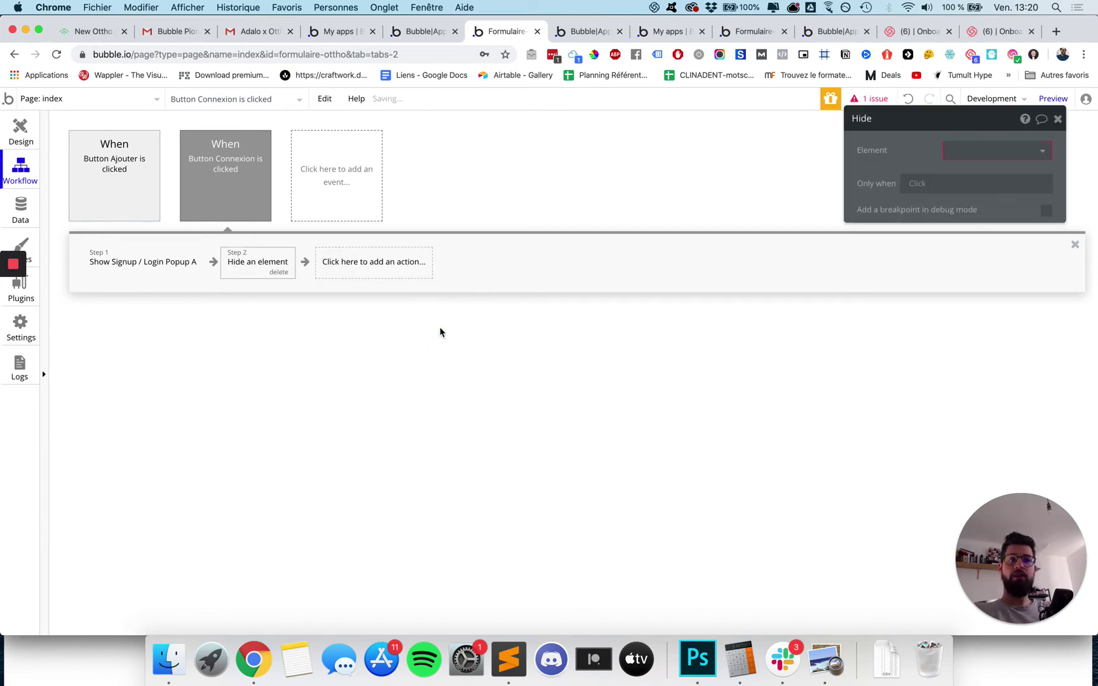
pyautogui.click(979, 152)
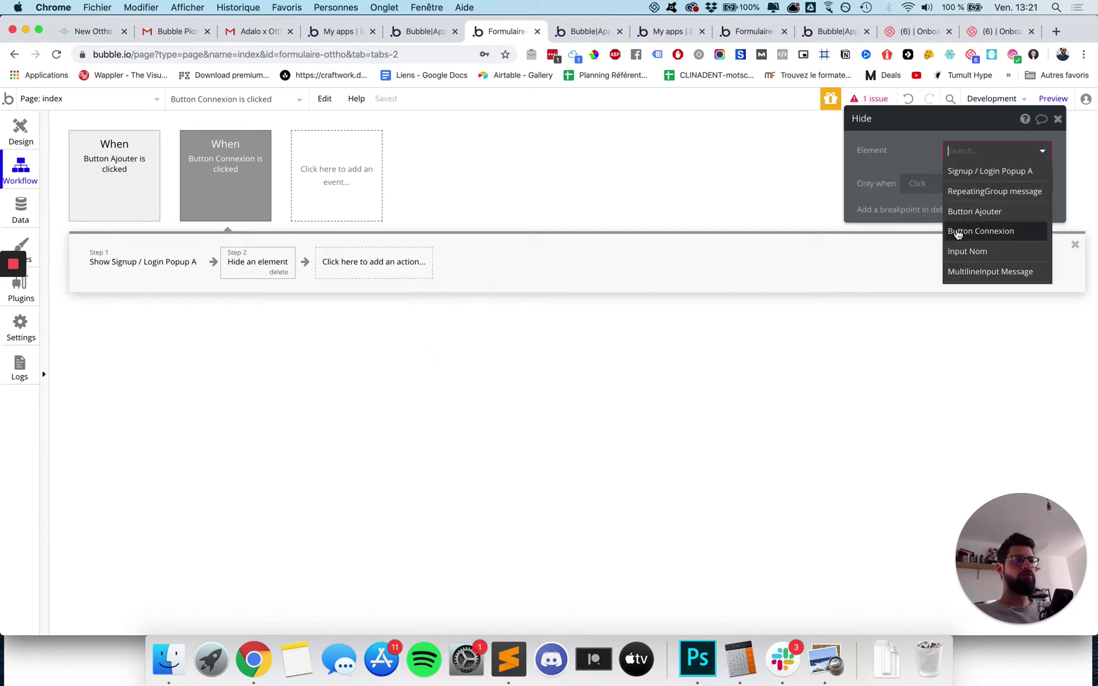
pyautogui.click(957, 233)
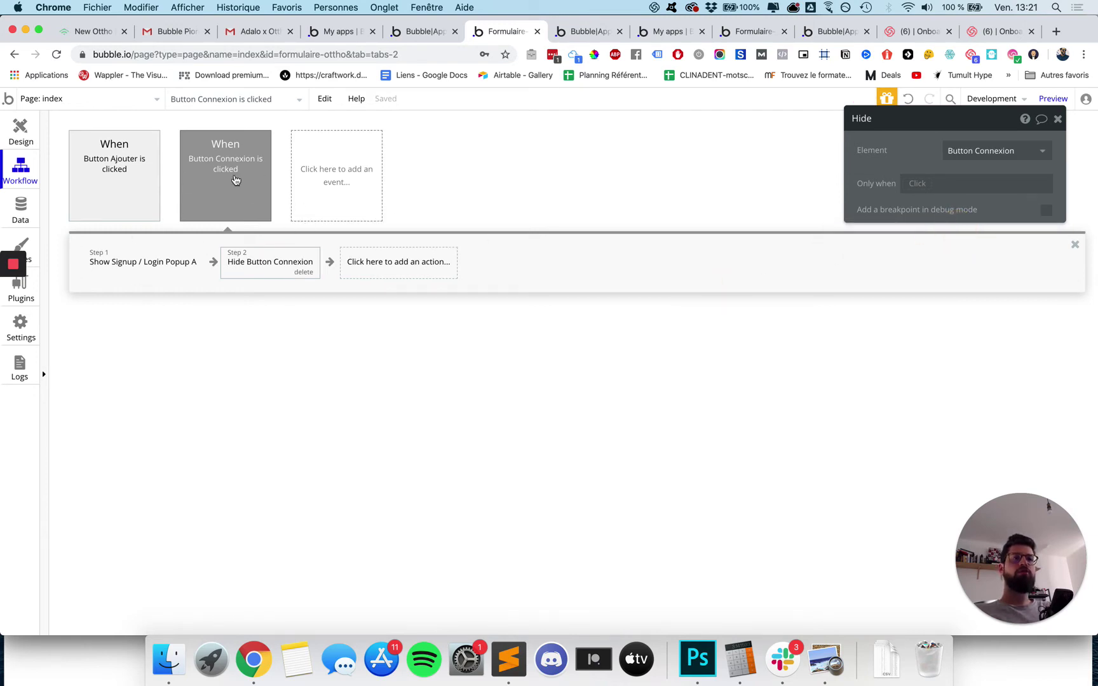
pyautogui.moveTo(214, 159)
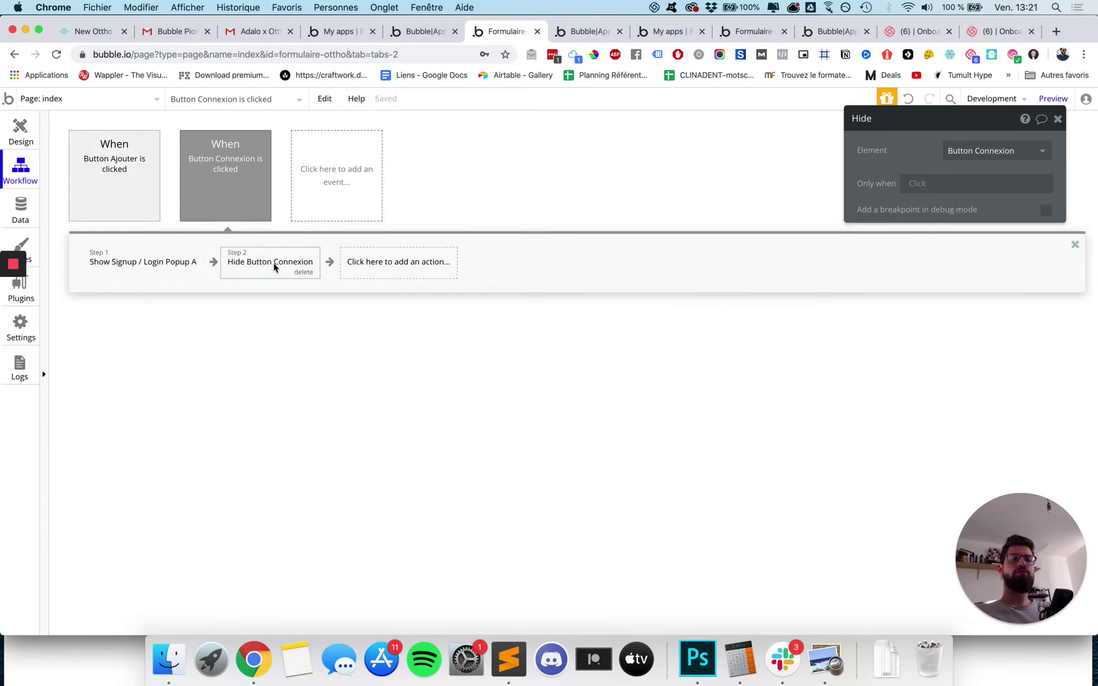
pyautogui.click(585, 31)
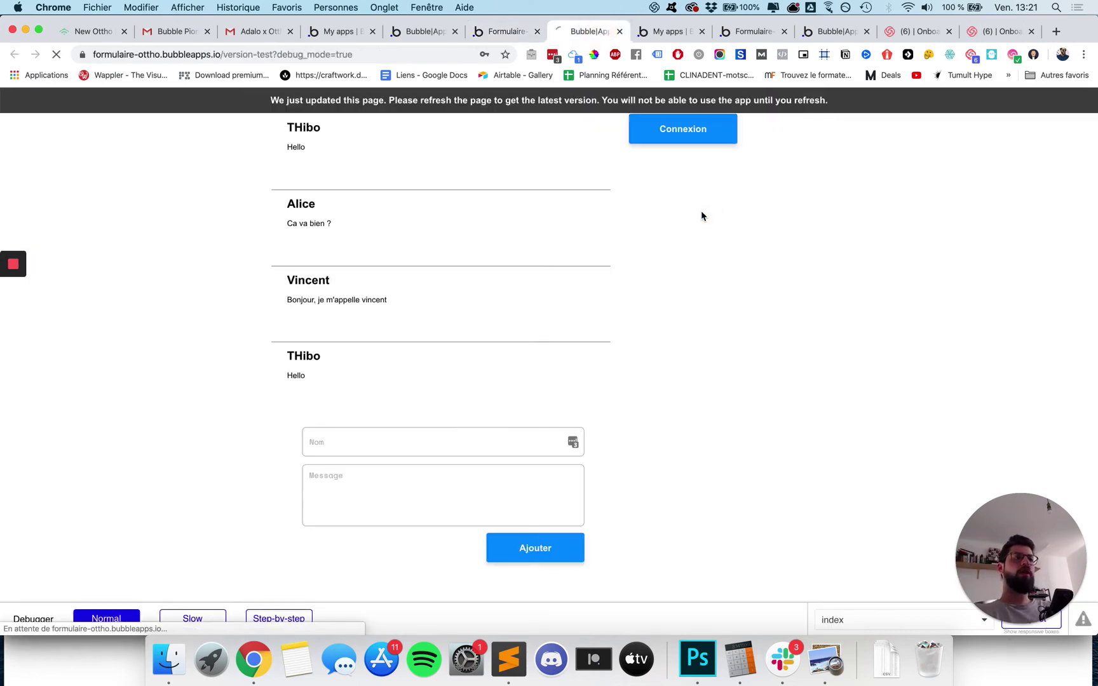
# Reload the preview and log in with the test account's e-mail and password, dismissing save-password prompts.
pyautogui.press('super+r')
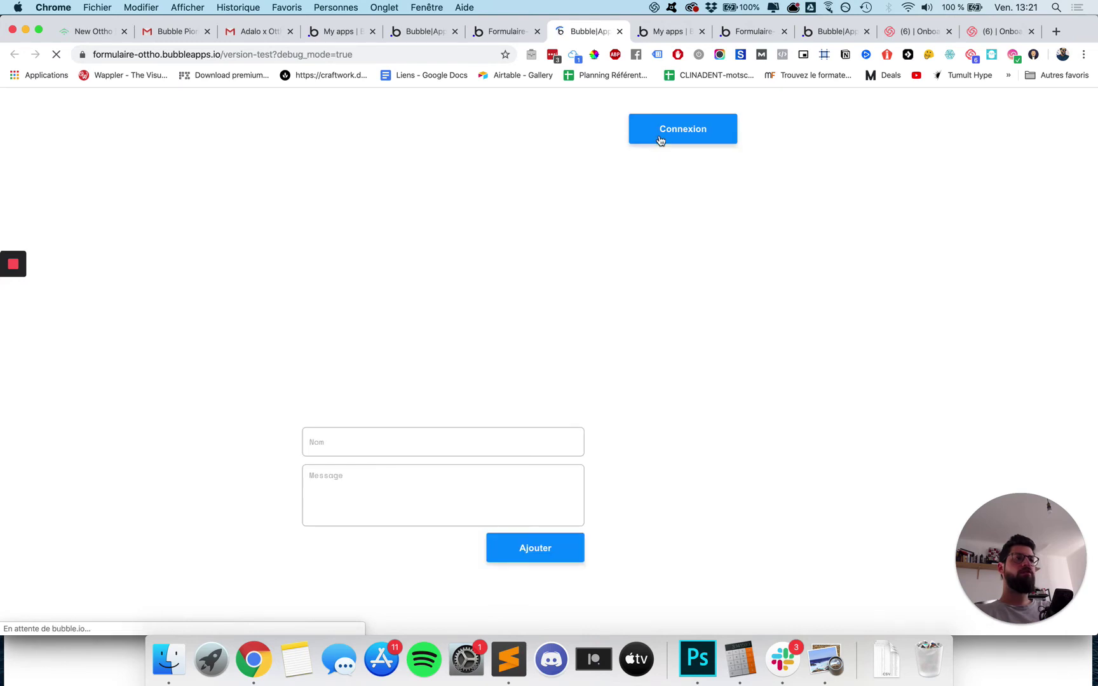
pyautogui.click(678, 131)
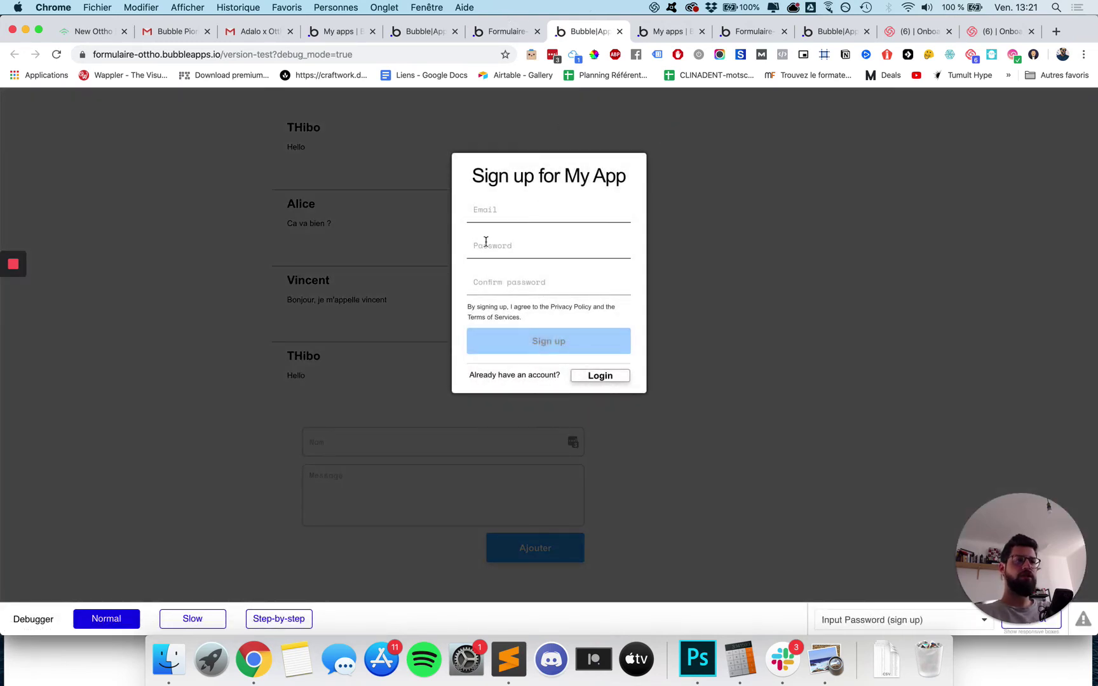
pyautogui.click(600, 376)
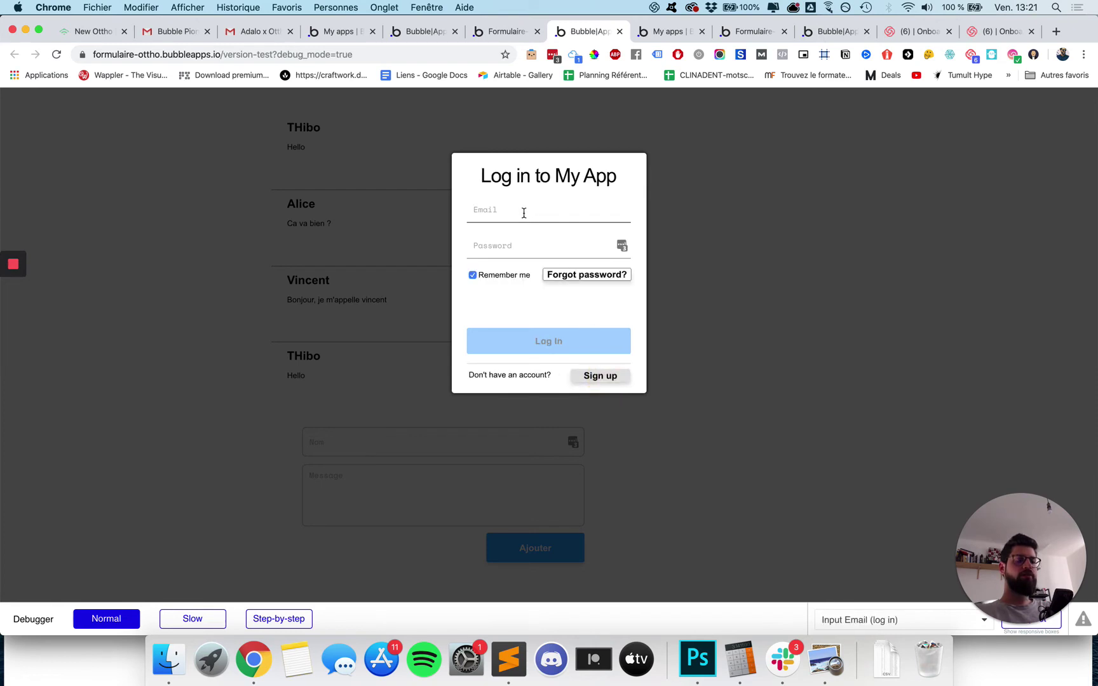
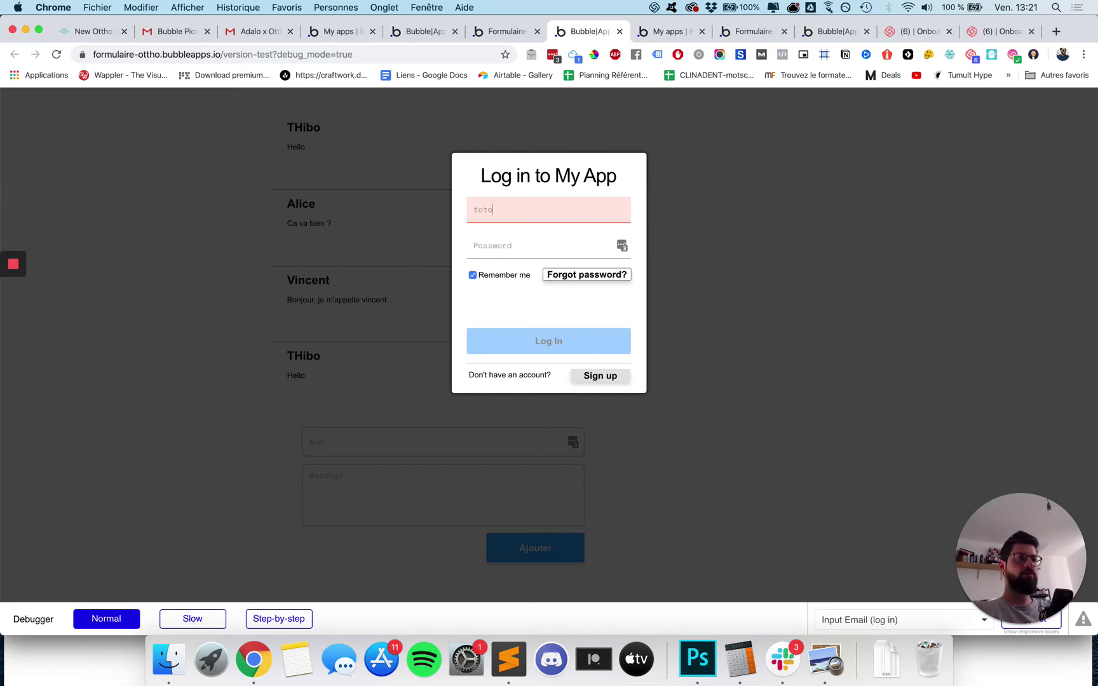
pyautogui.press('Tab')
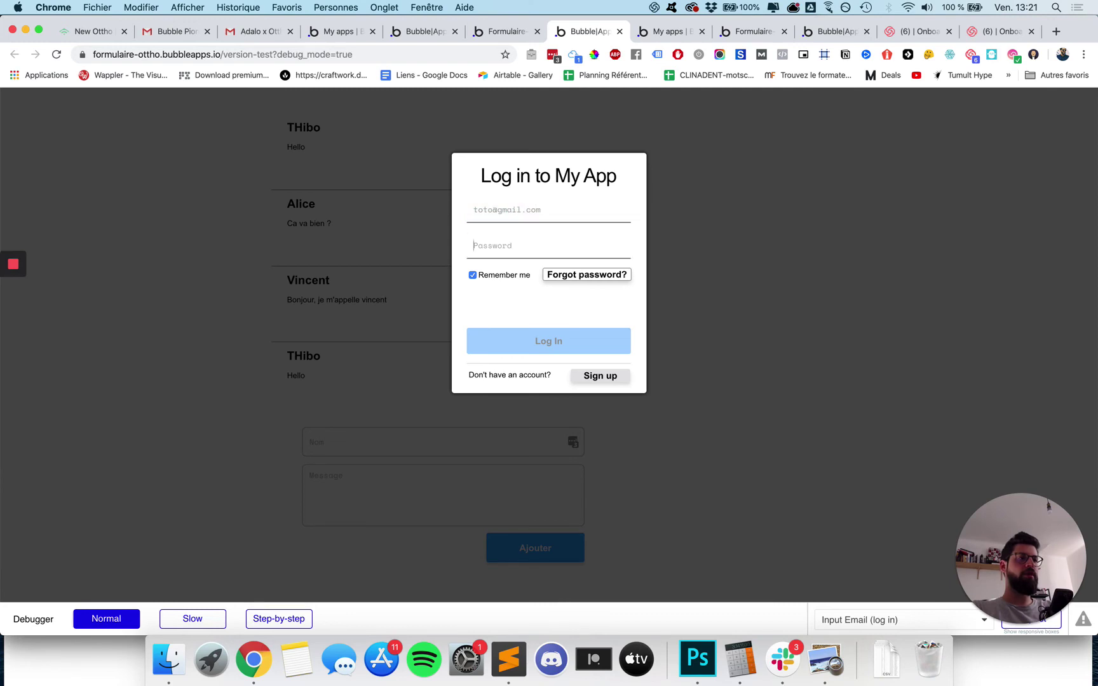
pyautogui.write('toto')
pyautogui.click(575, 337)
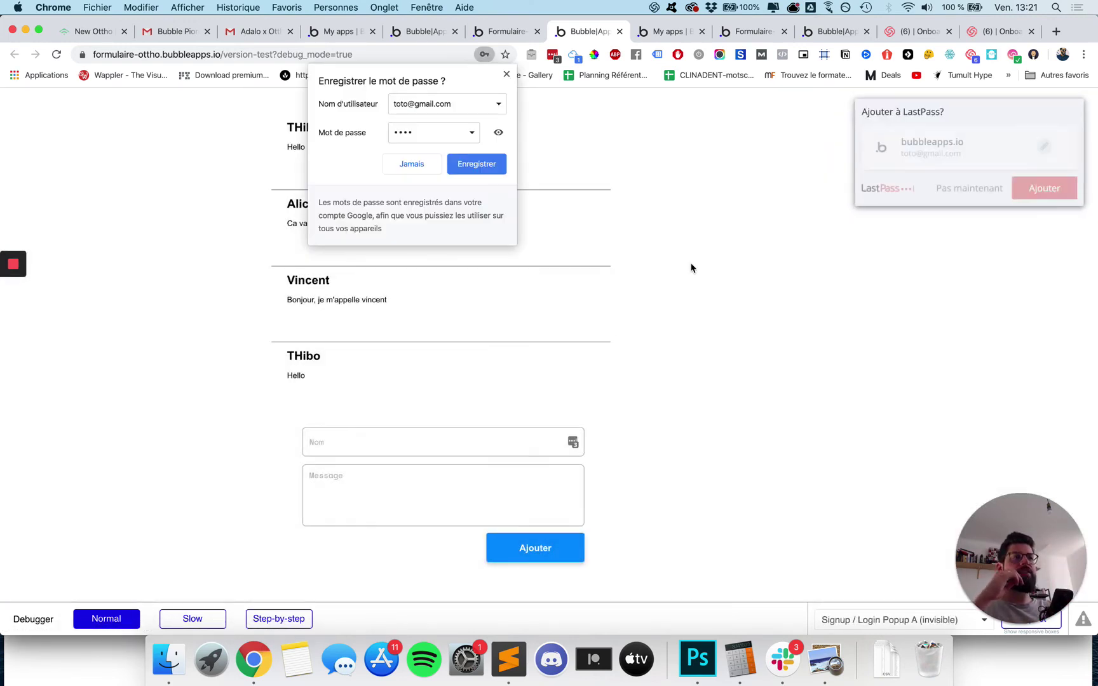
pyautogui.click(506, 75)
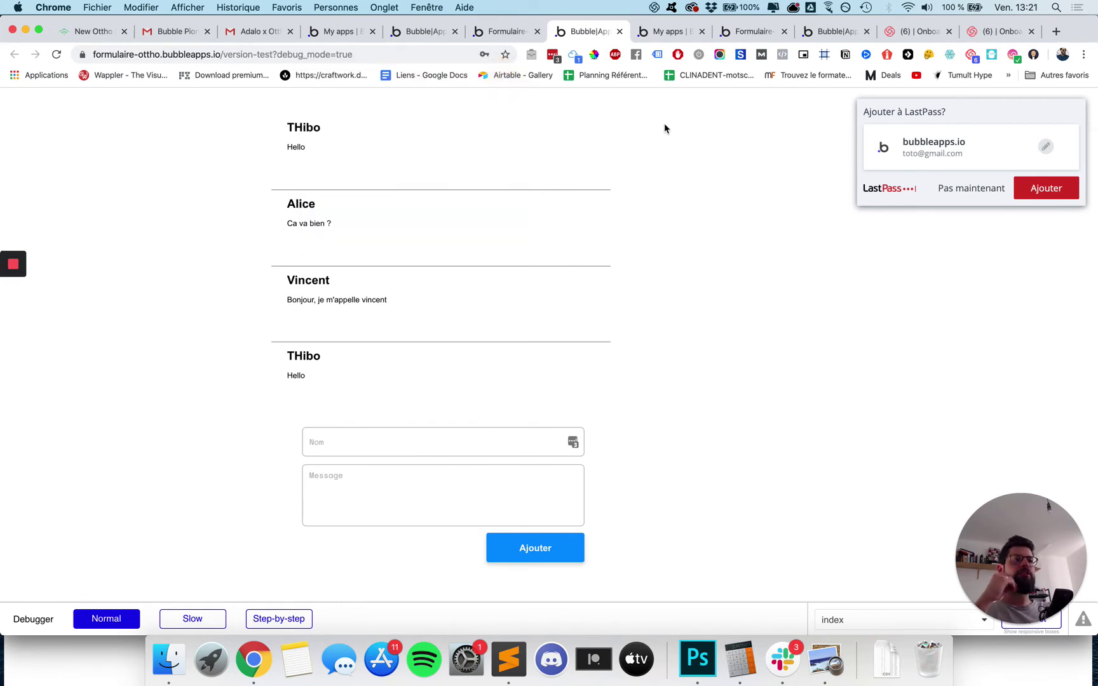
pyautogui.click(953, 191)
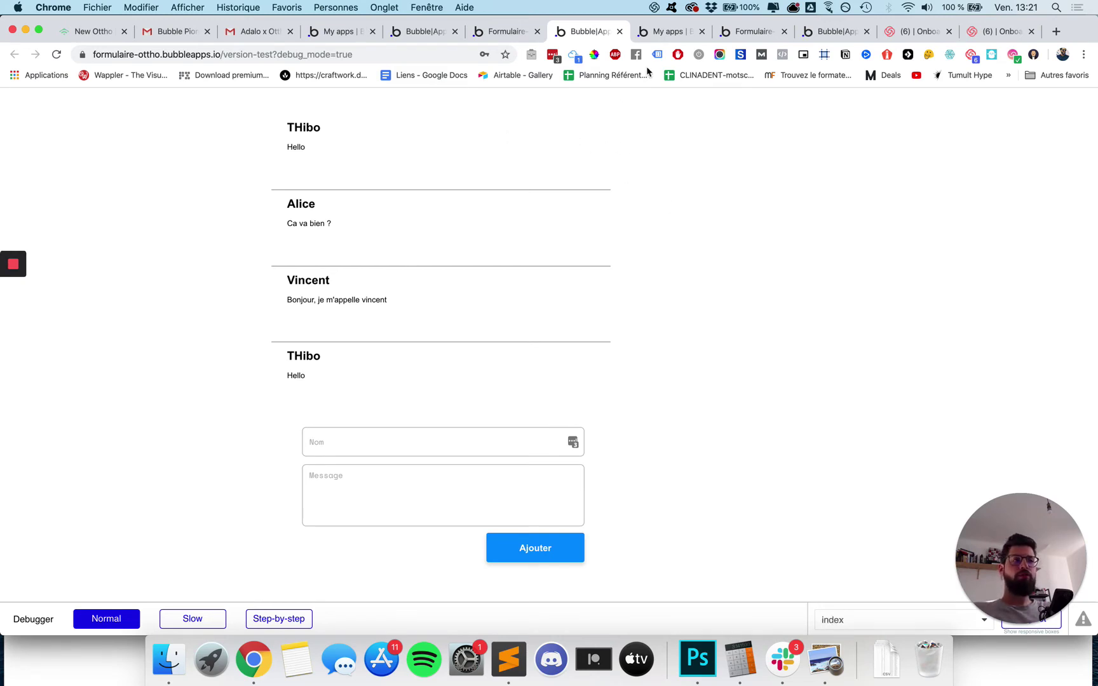
# Delete the 'Hide Button Connexion' step and return to the index page design.
pyautogui.click(512, 37)
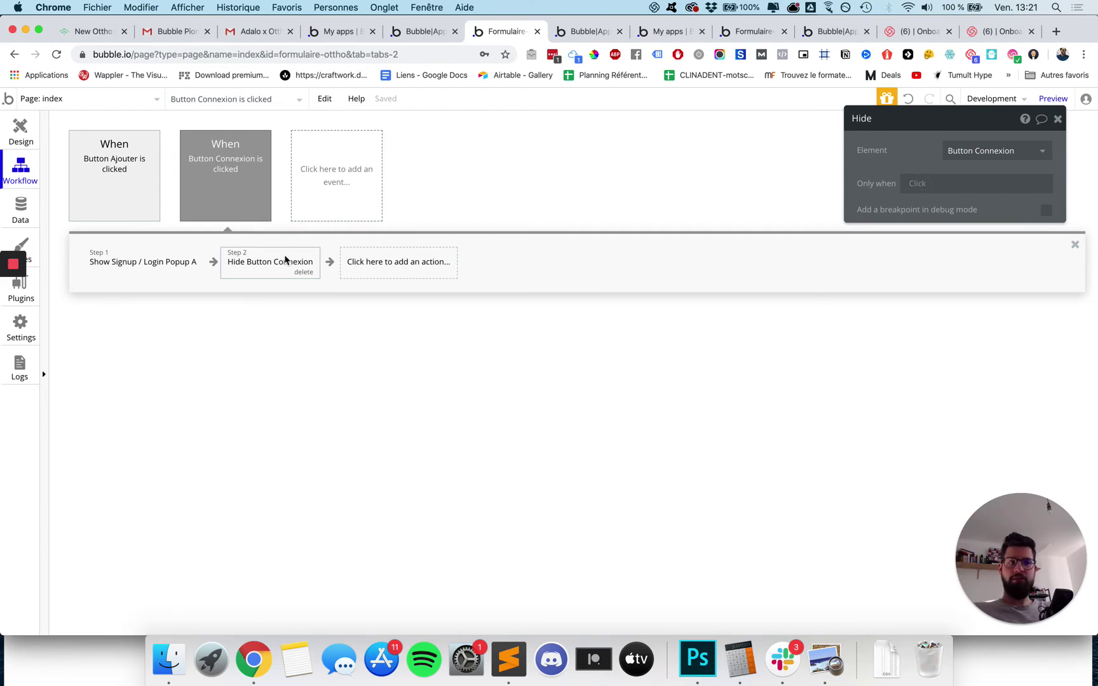
pyautogui.moveTo(294, 265)
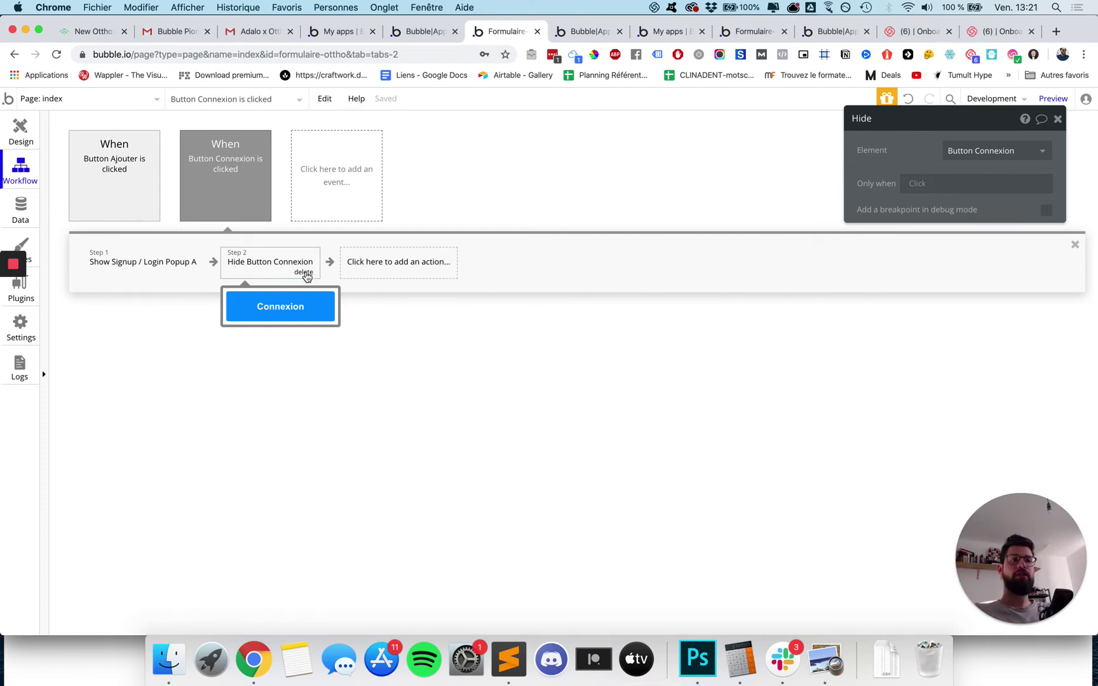
pyautogui.click(306, 272)
pyautogui.click(19, 145)
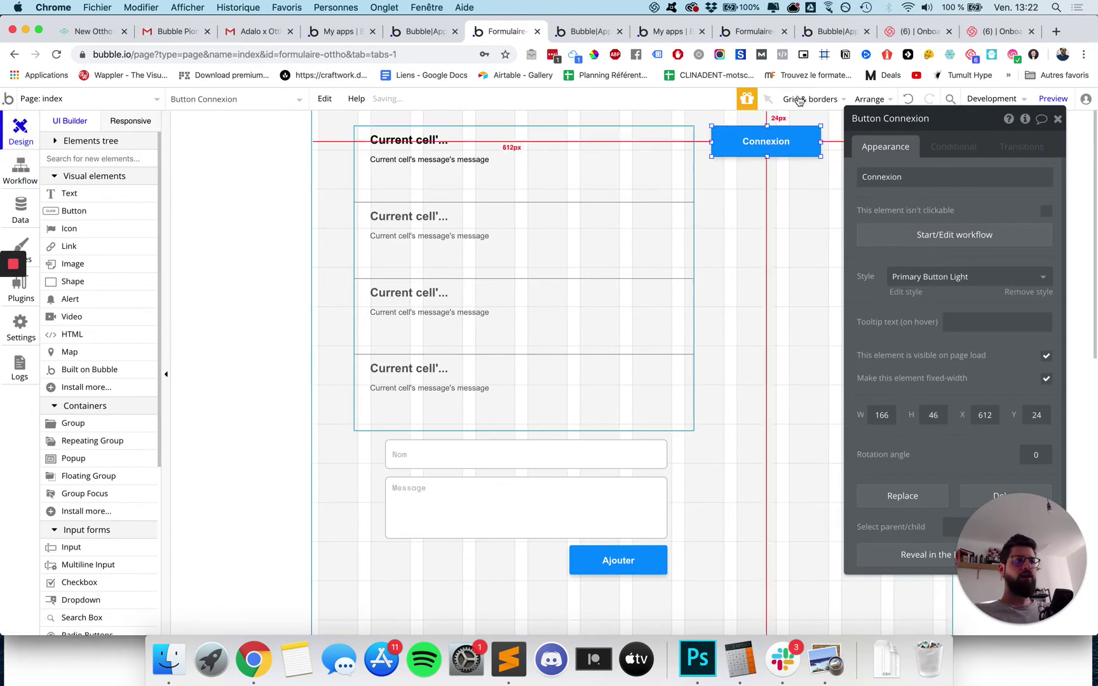
# Add a new condition on the Connexion button: When Current User is logged in.
pyautogui.click(958, 146)
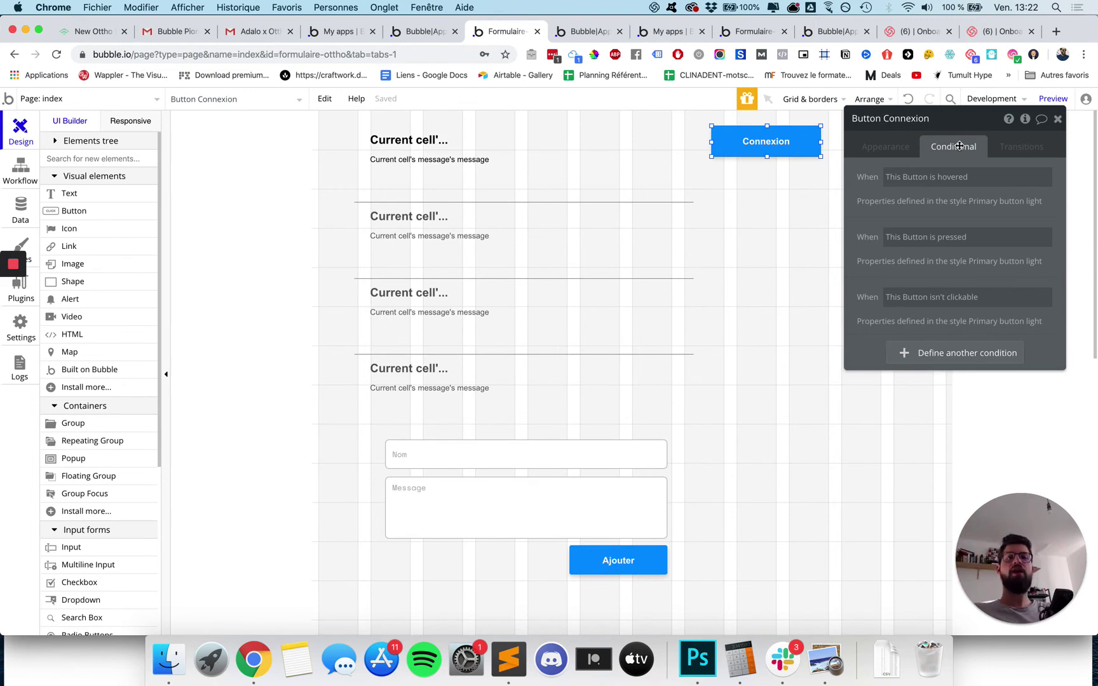
pyautogui.moveTo(950, 124); pyautogui.dragTo(904, 142)
pyautogui.click(893, 374)
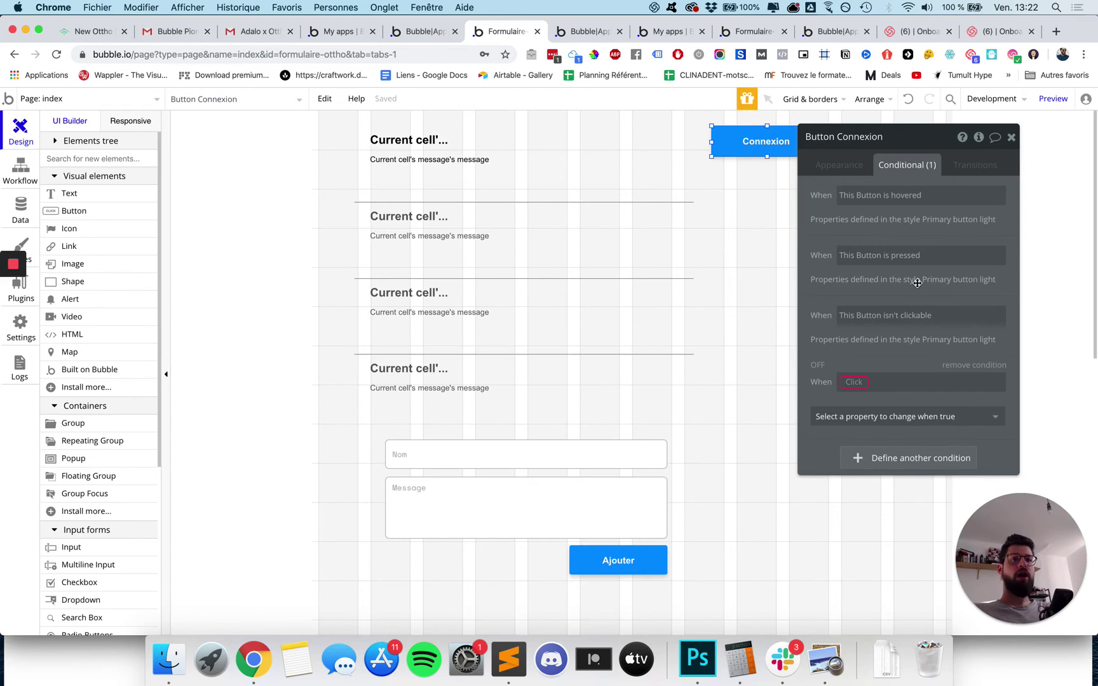
pyautogui.click(855, 381)
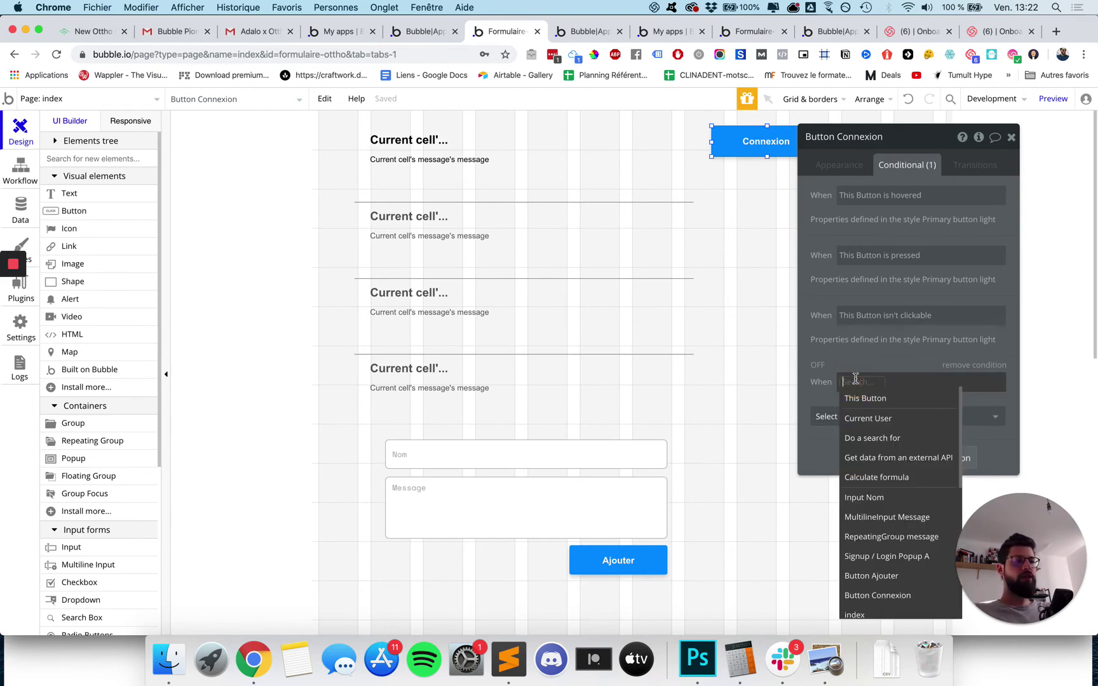
pyautogui.click(872, 418)
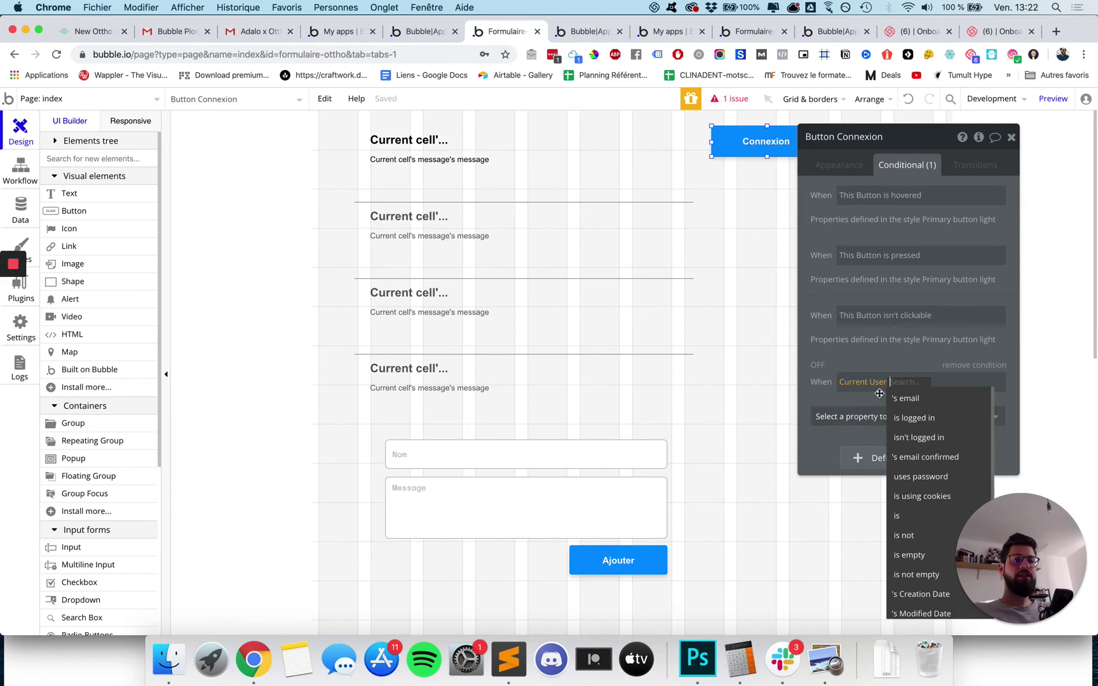
pyautogui.click(913, 418)
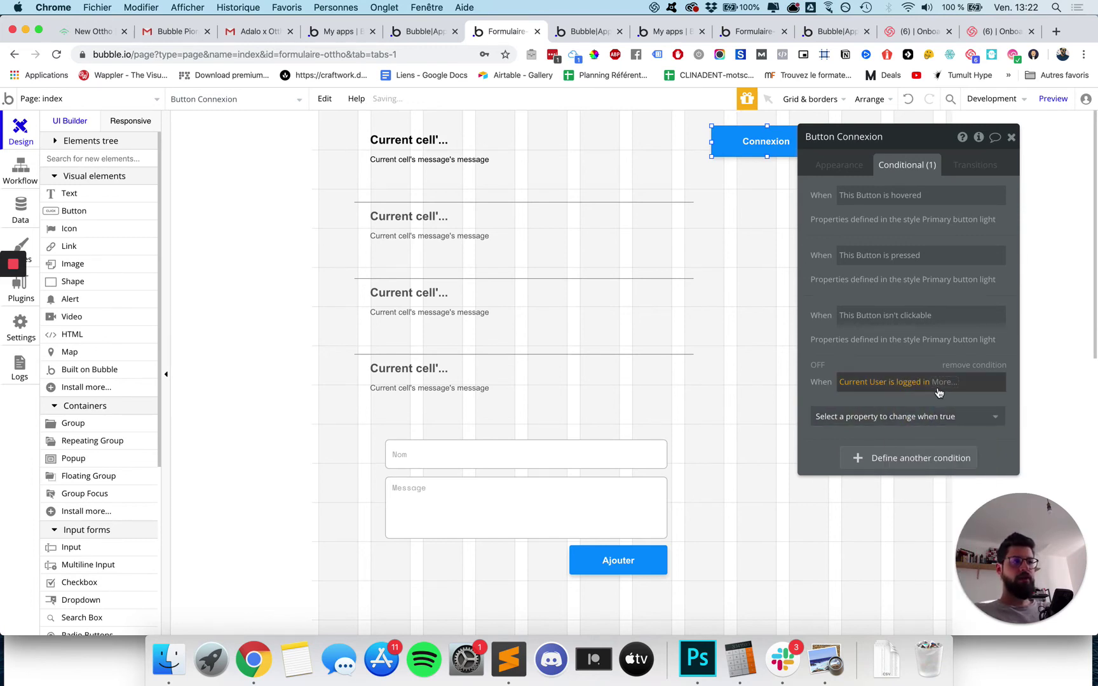
pyautogui.click(915, 416)
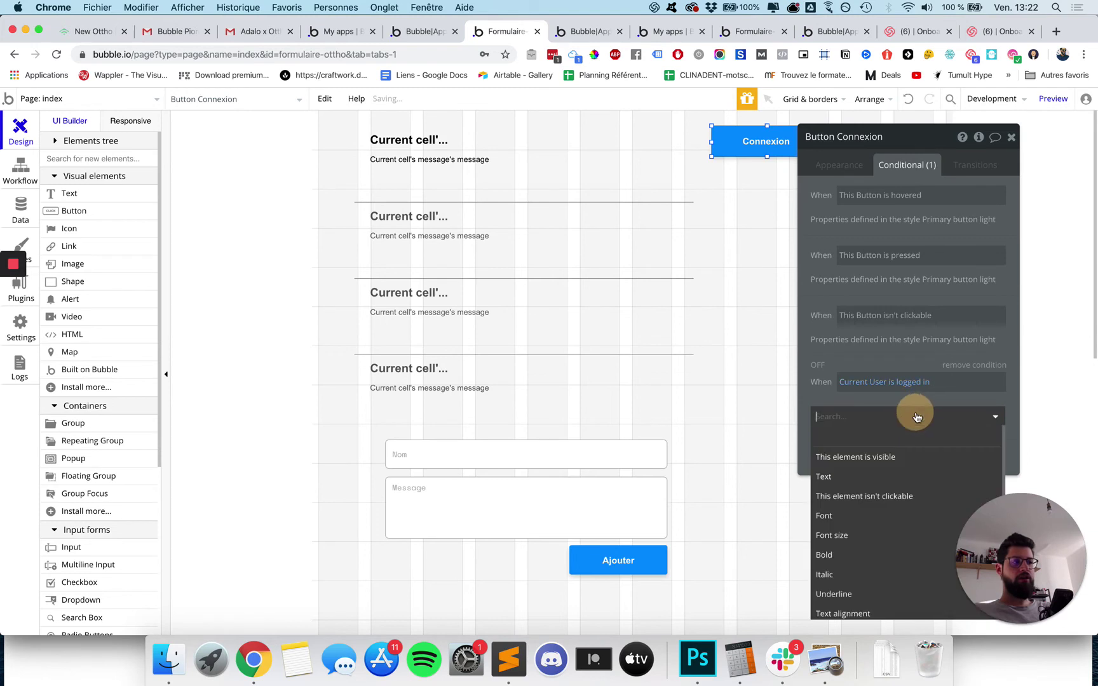
# Make that condition set 'This element is visible' unchecked, hiding the button.
pyautogui.moveTo(922, 144); pyautogui.dragTo(915, 96)
pyautogui.click(917, 363)
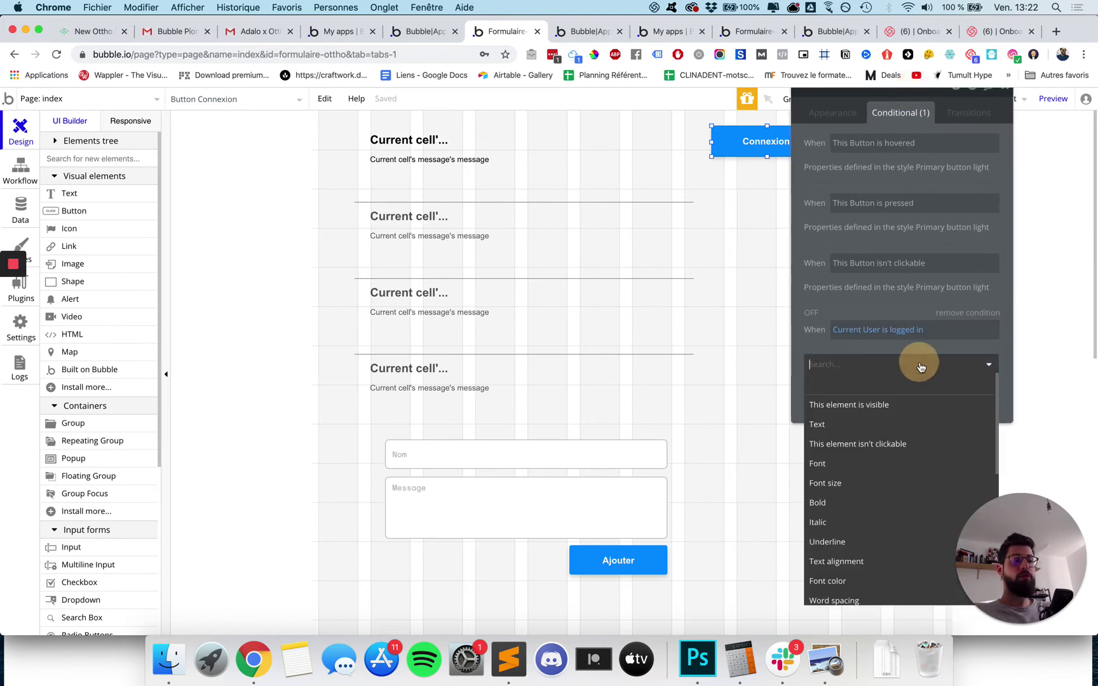
pyautogui.click(865, 405)
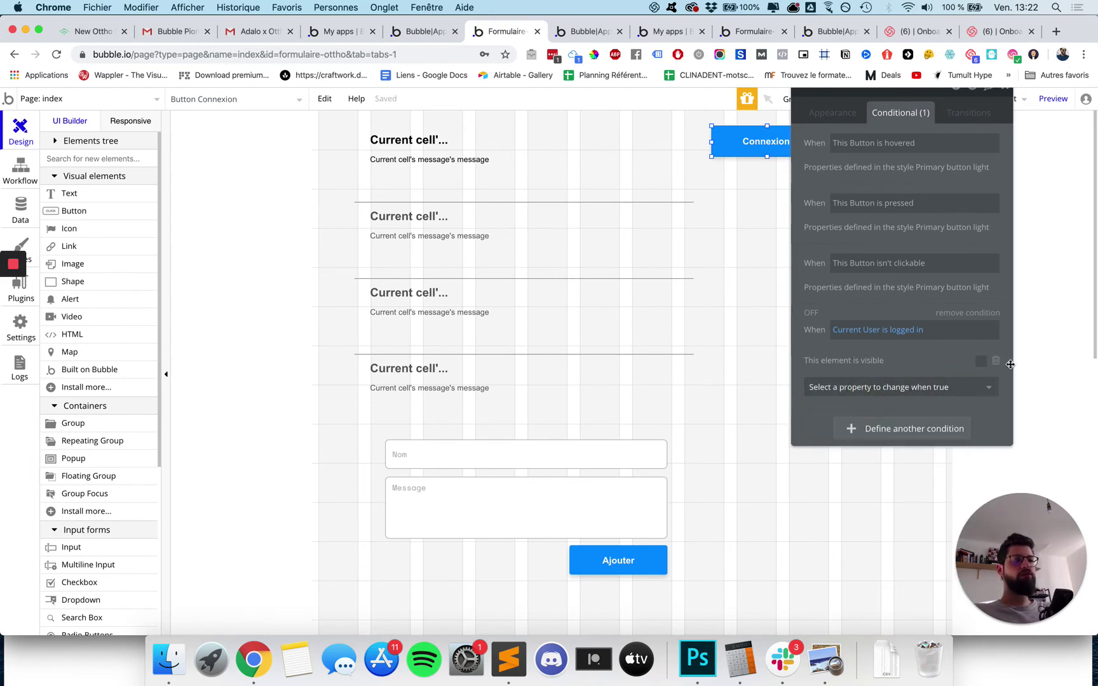
pyautogui.click(979, 361)
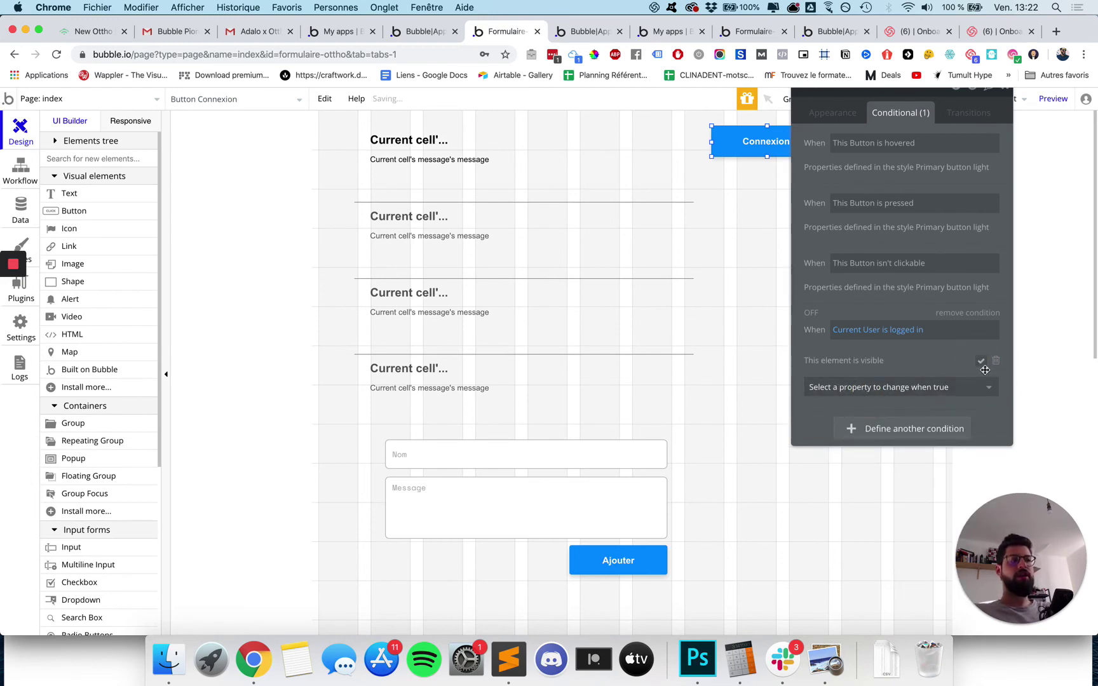
pyautogui.click(981, 363)
pyautogui.click(981, 362)
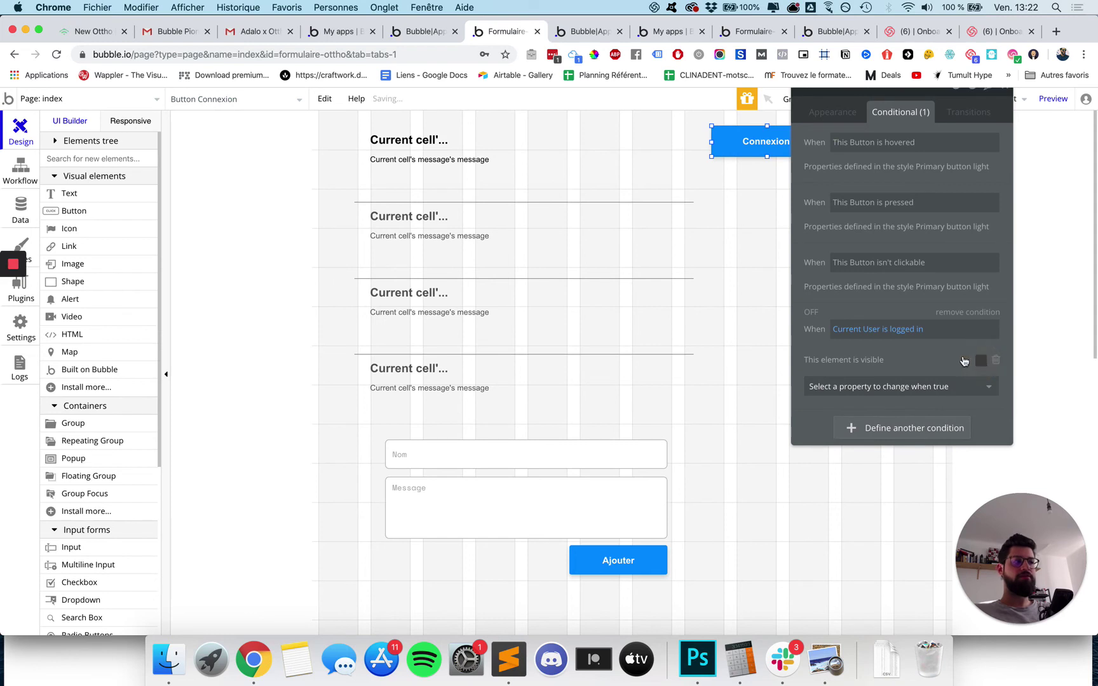
pyautogui.click(583, 31)
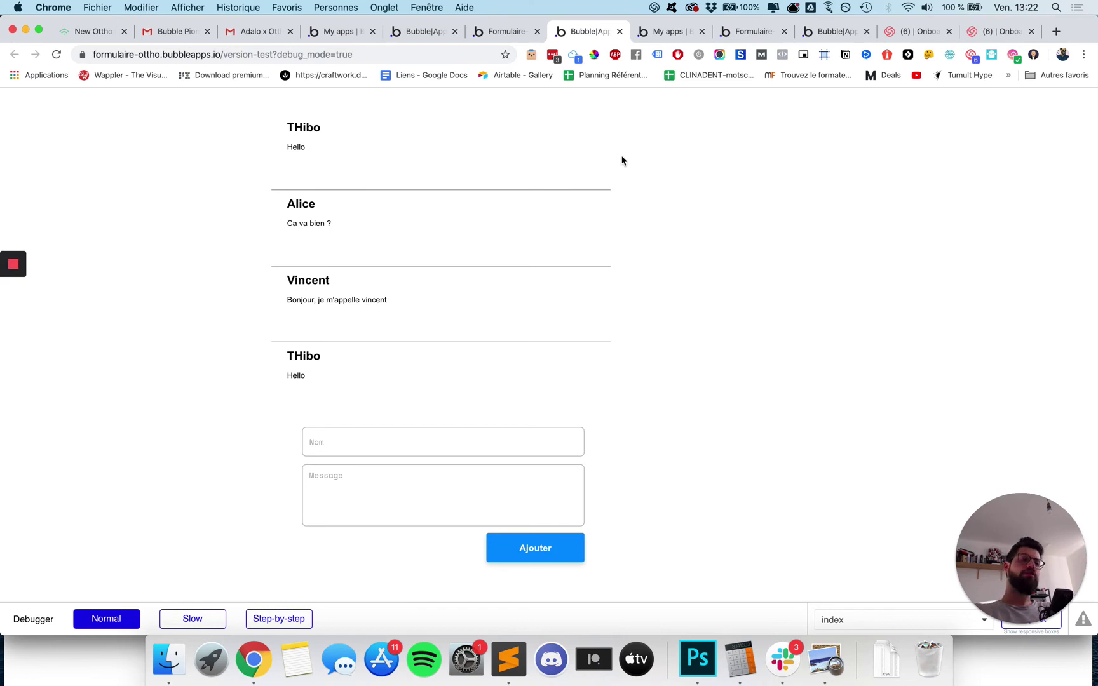
pyautogui.click(485, 33)
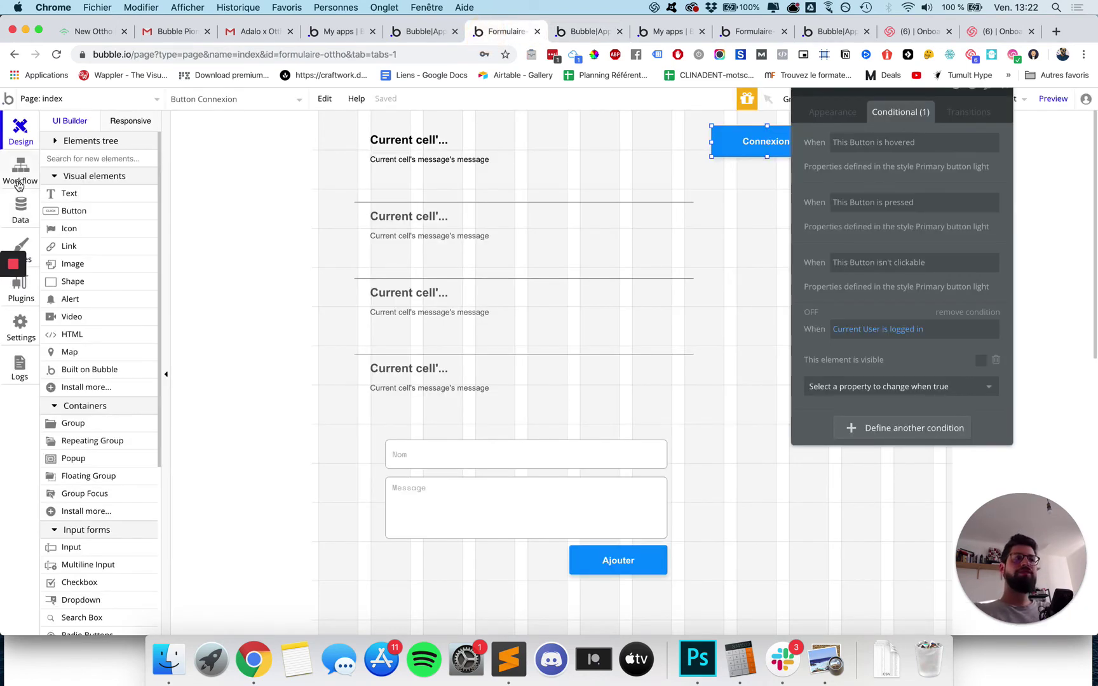
# Draw a new button below Connexion, label it Déconnexion, and style it Warning Button Light.
pyautogui.click(75, 213)
pyautogui.moveTo(712, 168); pyautogui.dragTo(816, 199)
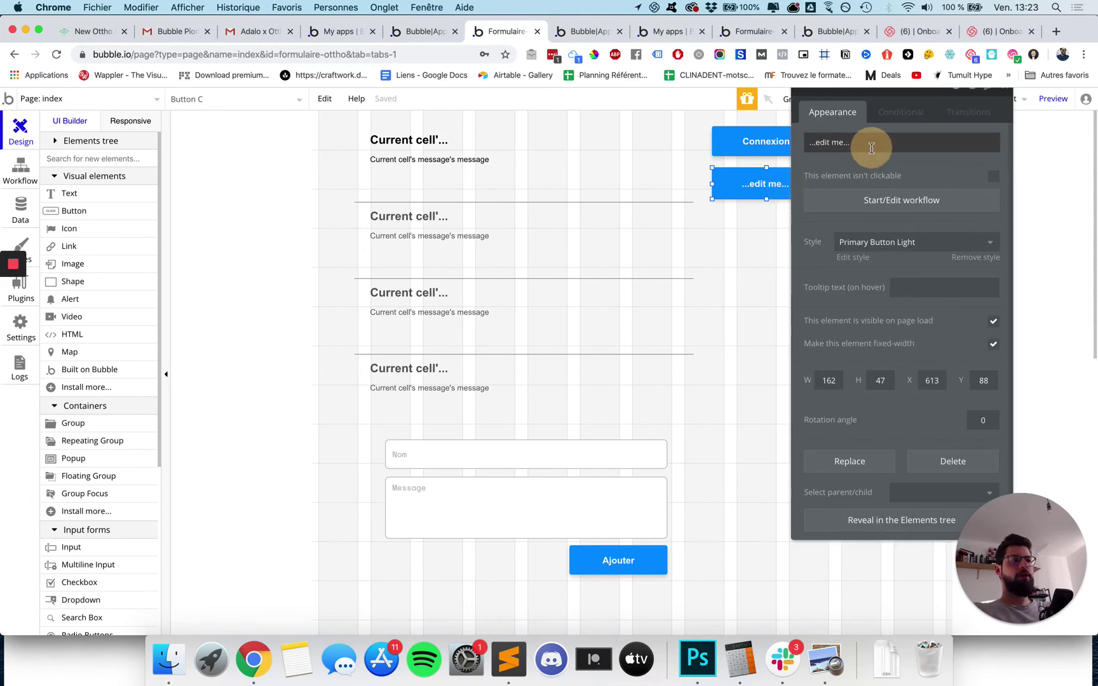
pyautogui.click(849, 142)
pyautogui.write('Déconnexion')
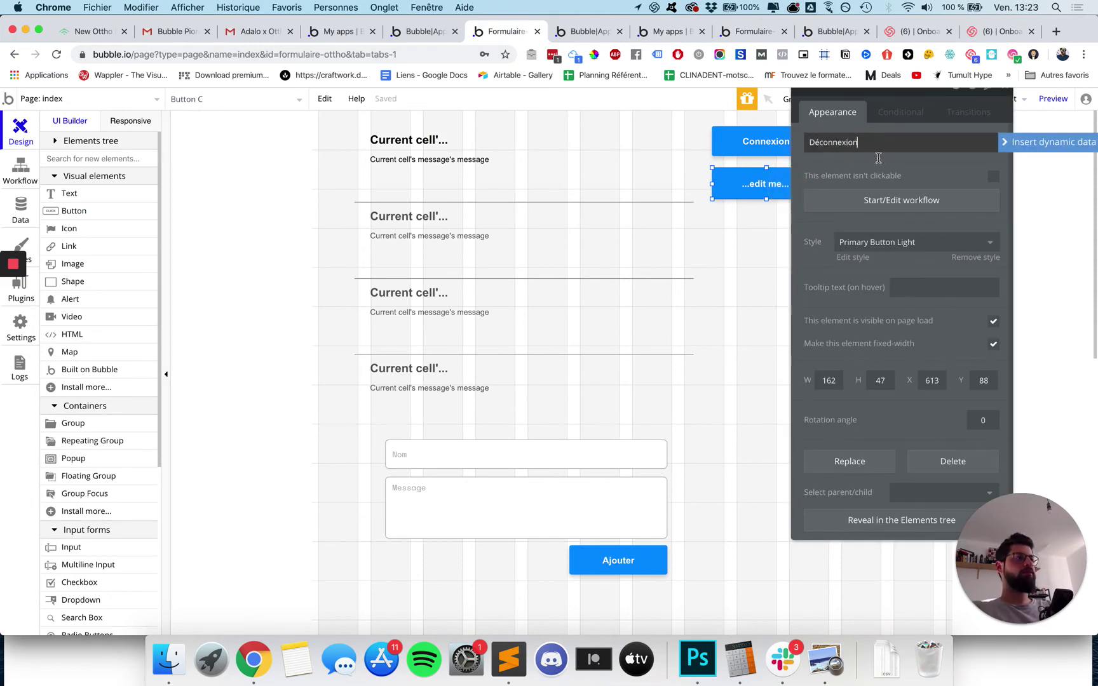
pyautogui.click(876, 242)
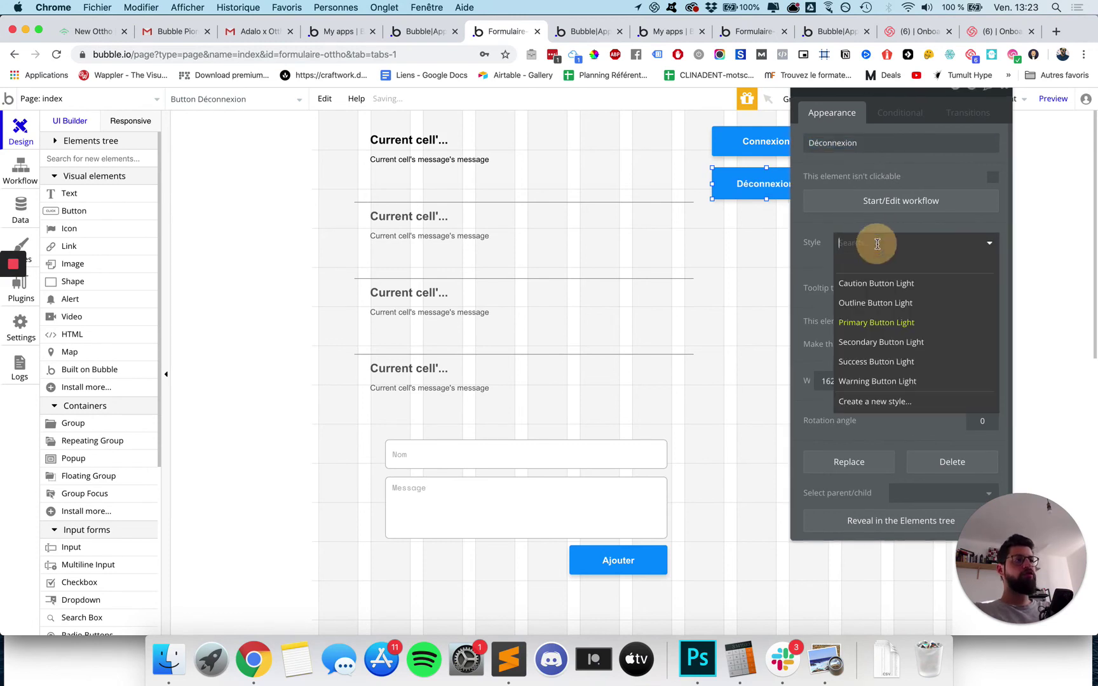
pyautogui.click(860, 381)
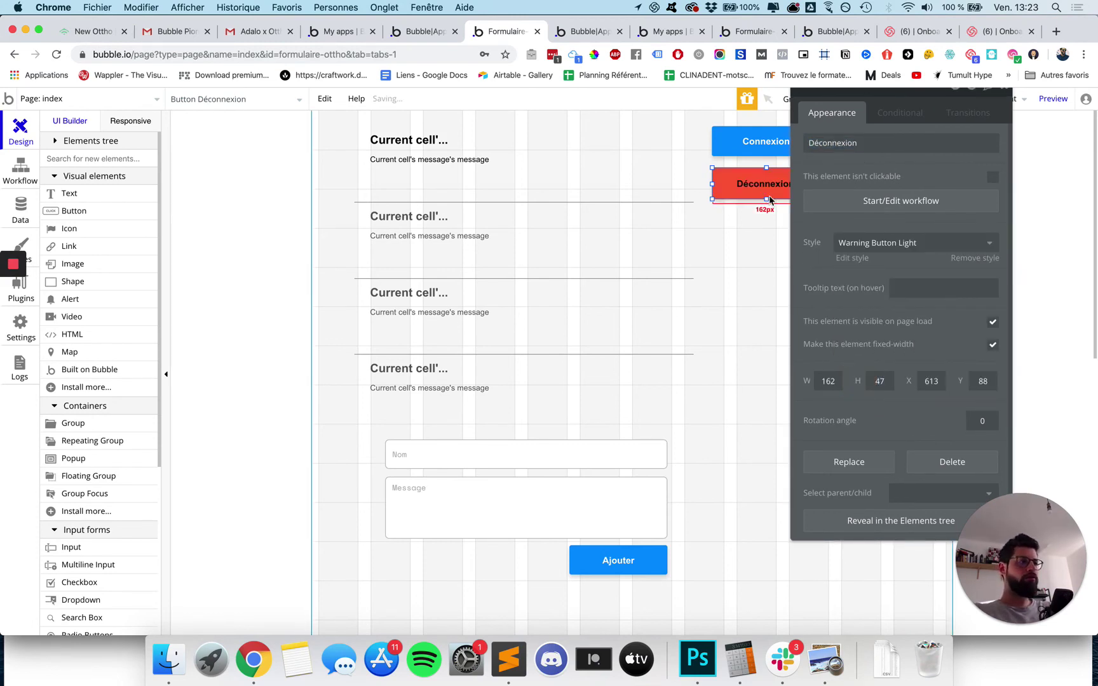
pyautogui.click(851, 202)
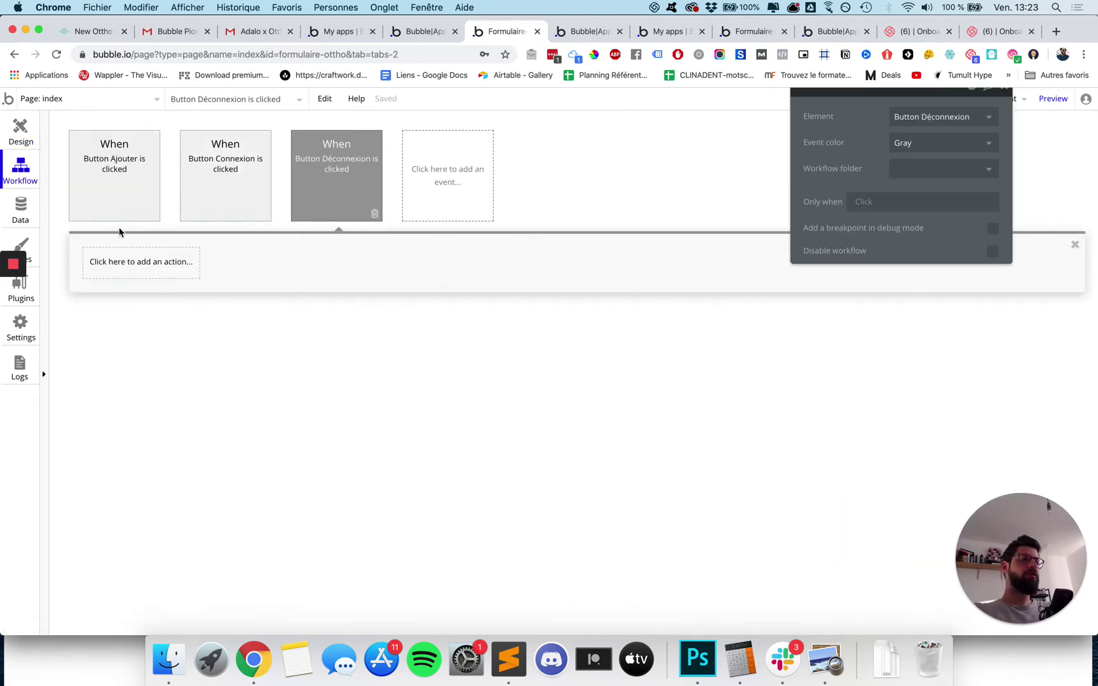
# Add the Account > Log the user out action to the Déconnexion click workflow.
pyautogui.click(123, 261)
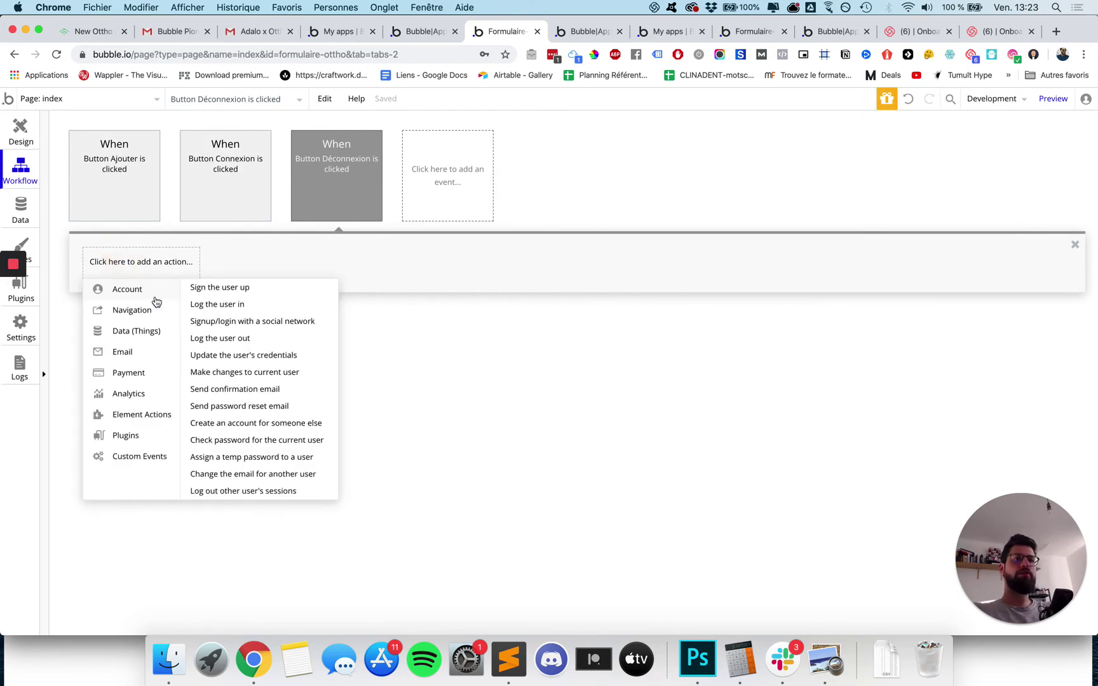
pyautogui.moveTo(147, 317)
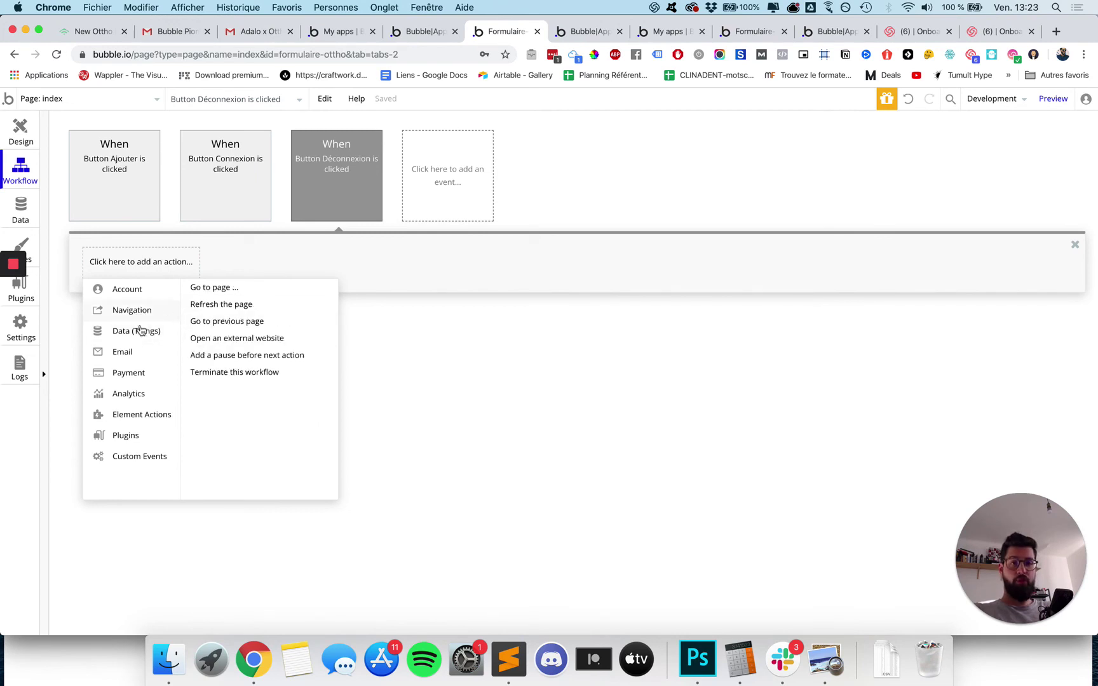
pyautogui.moveTo(136, 288)
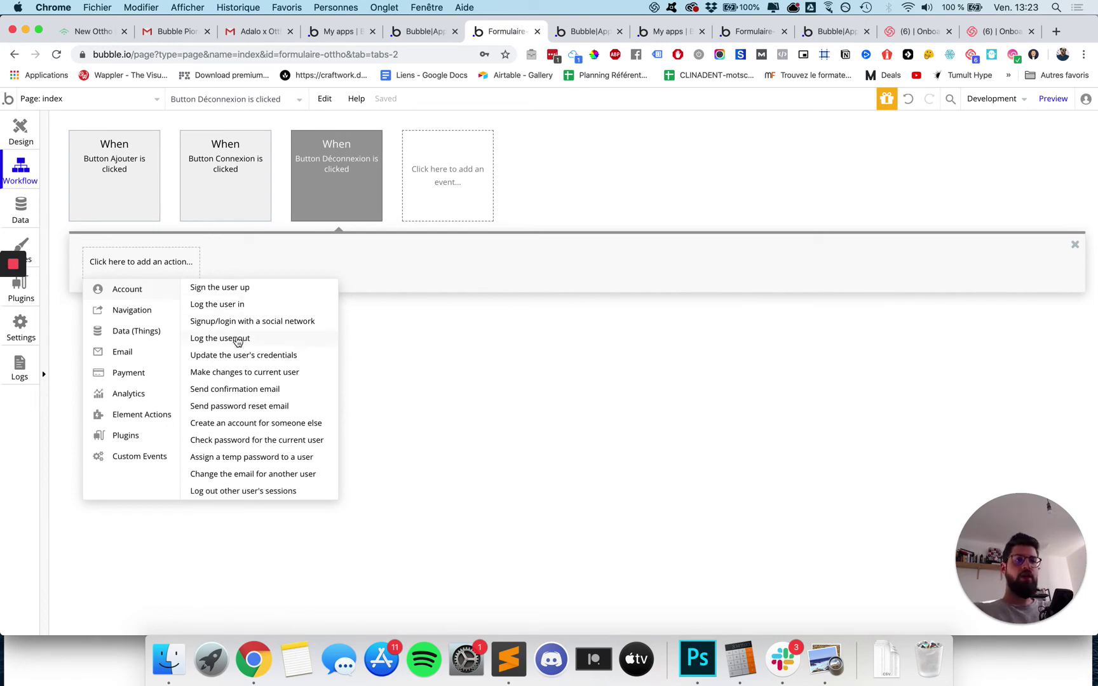
pyautogui.moveTo(238, 341)
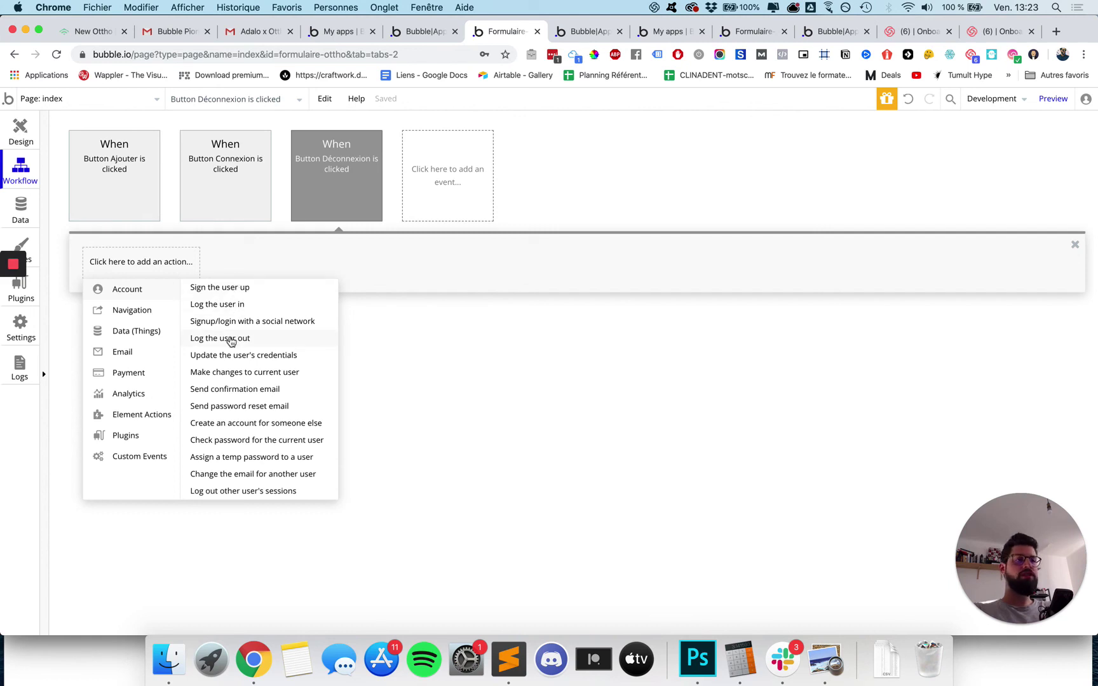
pyautogui.click(231, 342)
pyautogui.click(567, 31)
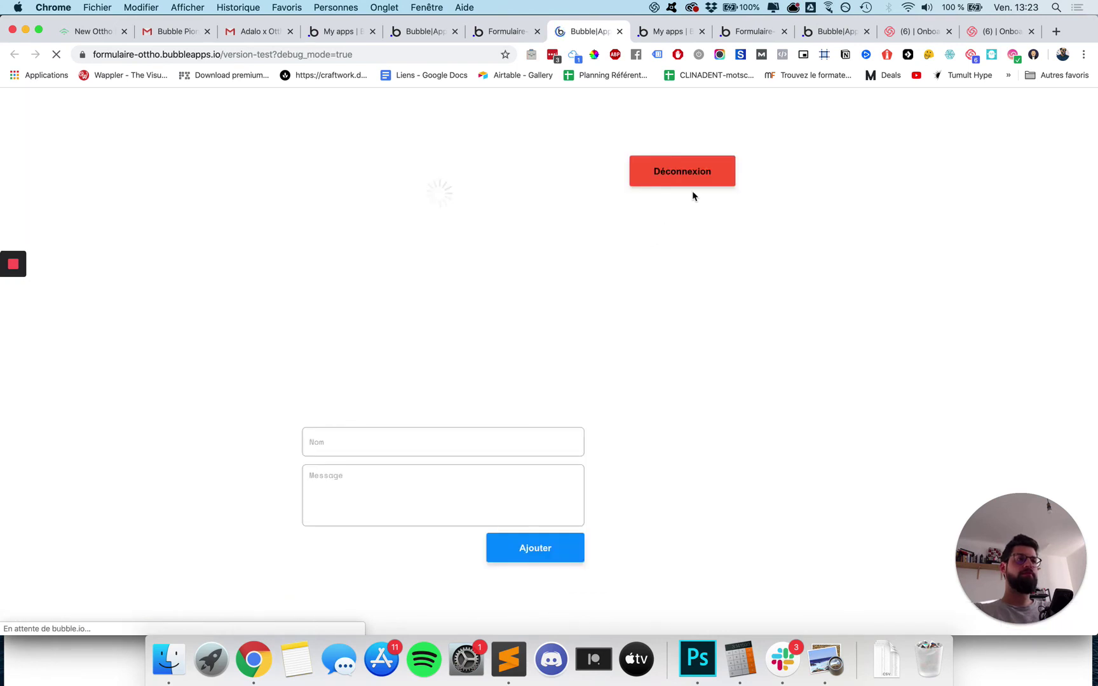
# Try Déconnexion, then log in through the popup with the test account's e-mail and password.
pyautogui.click(696, 179)
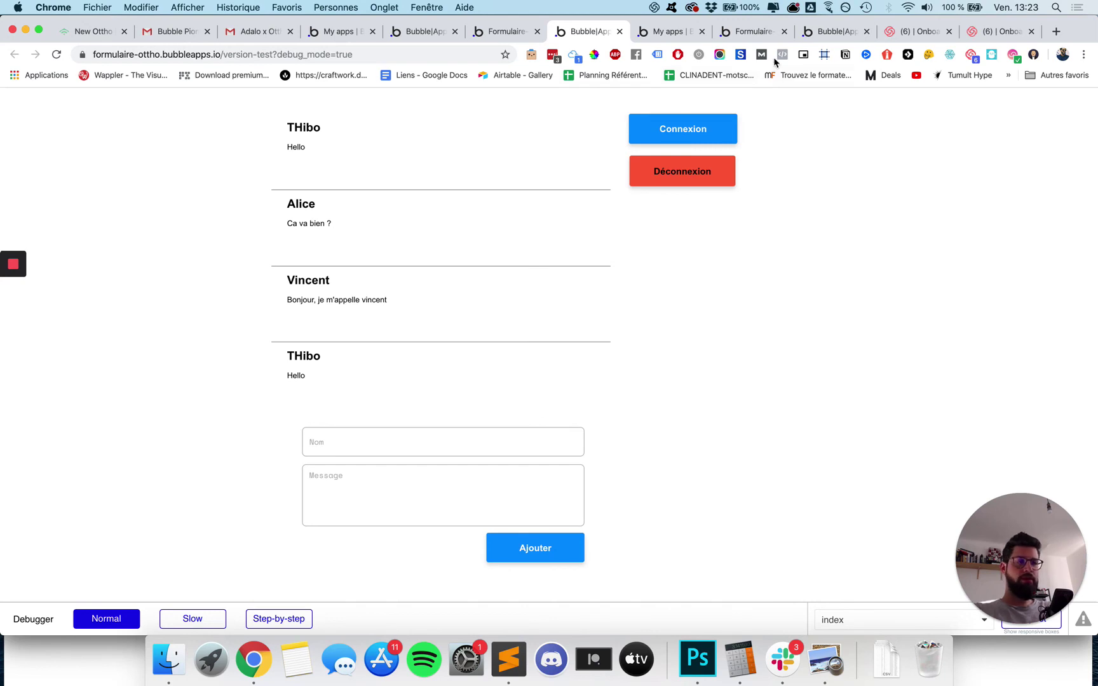
pyautogui.click(736, 118)
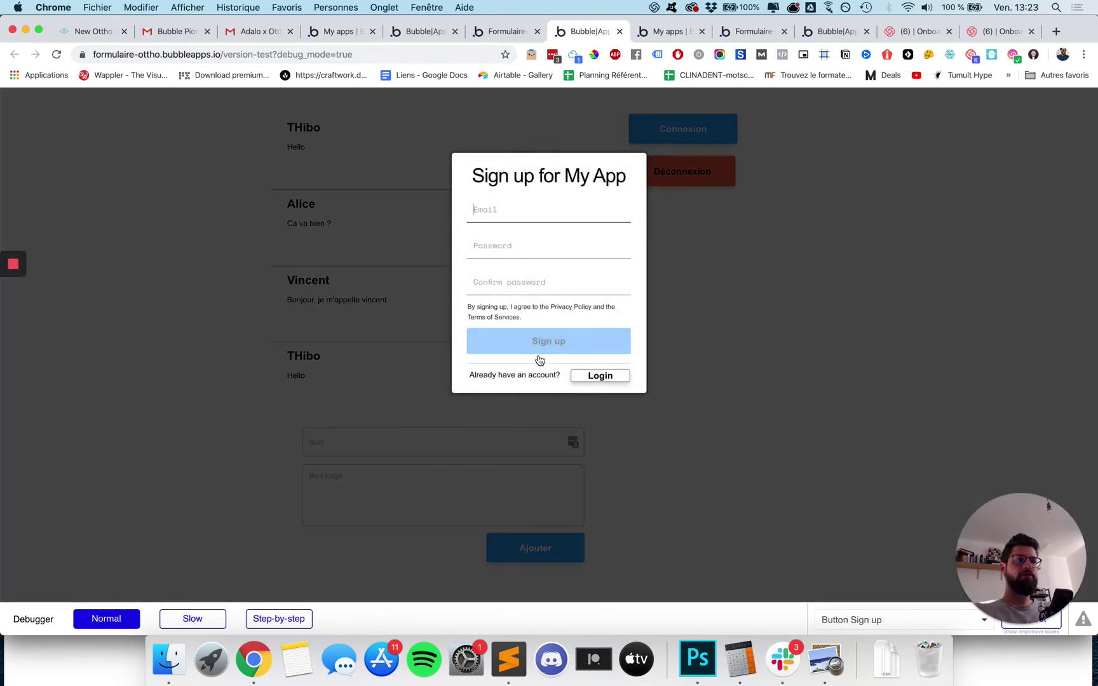
pyautogui.click(588, 378)
pyautogui.click(522, 209)
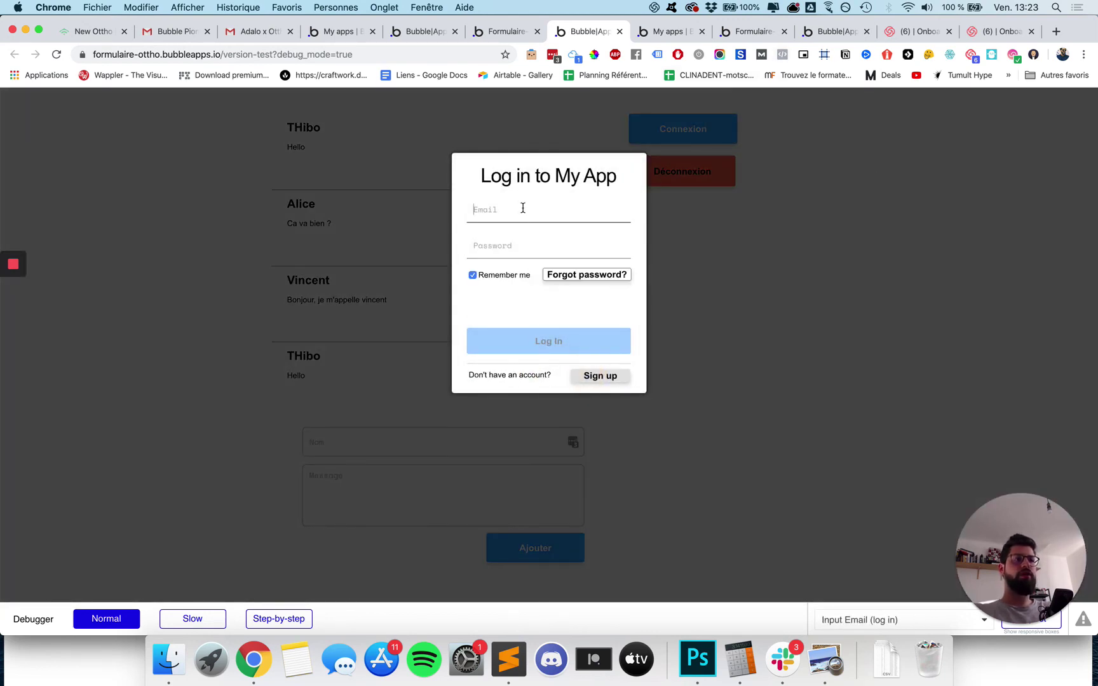
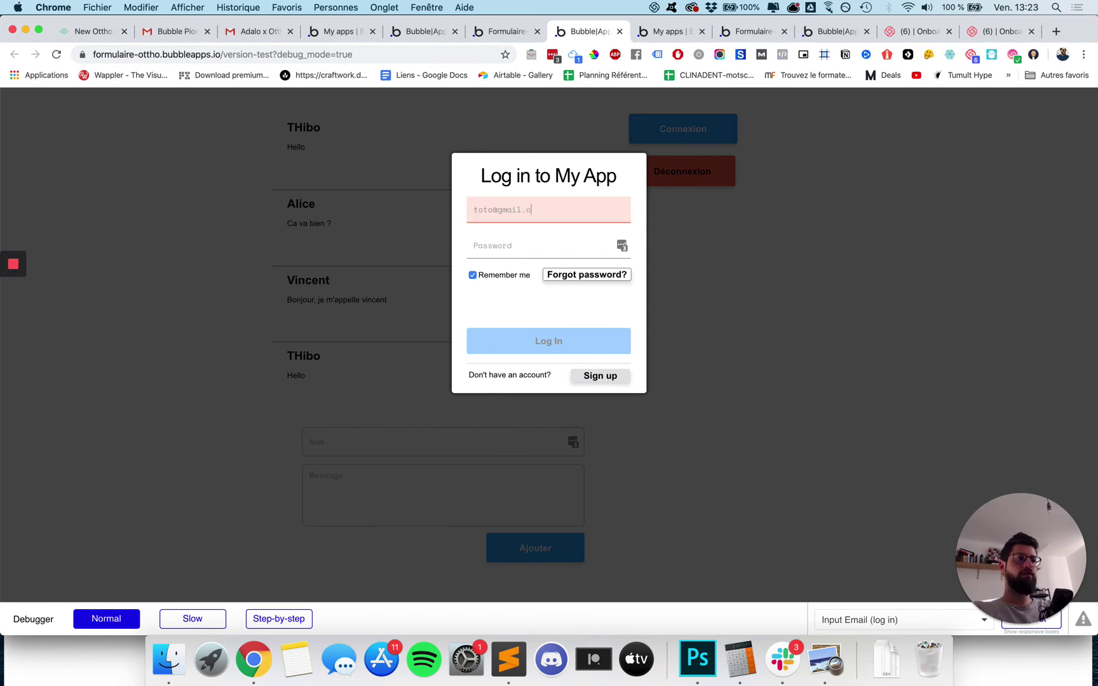
pyautogui.click(481, 246)
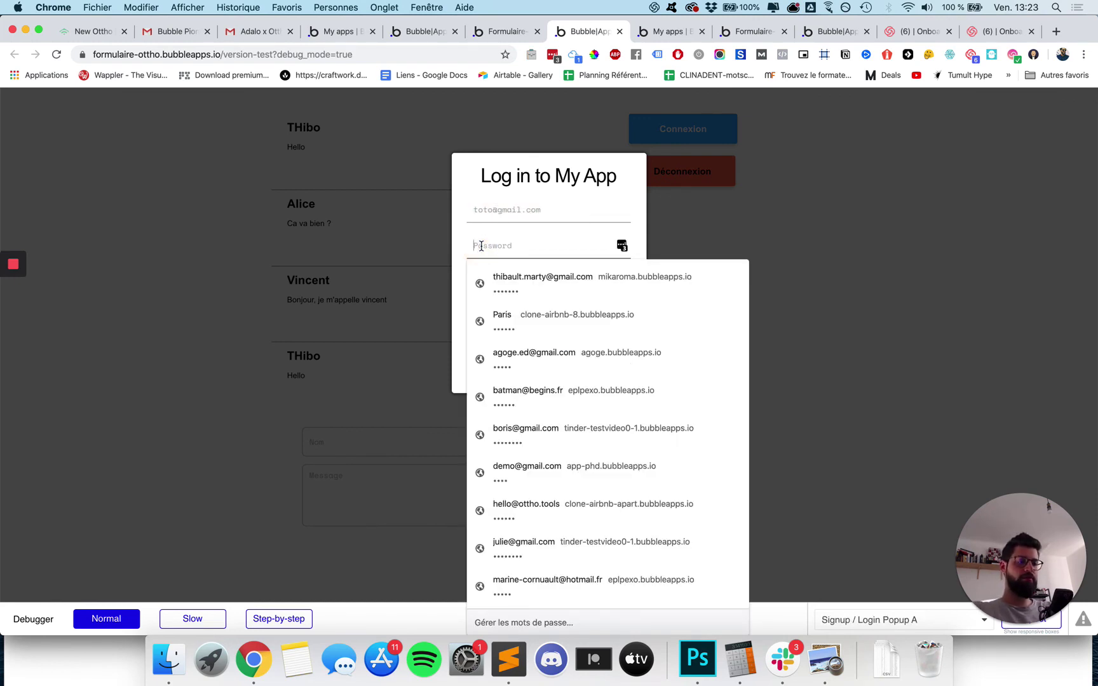
pyautogui.write('1234')
pyautogui.click(529, 344)
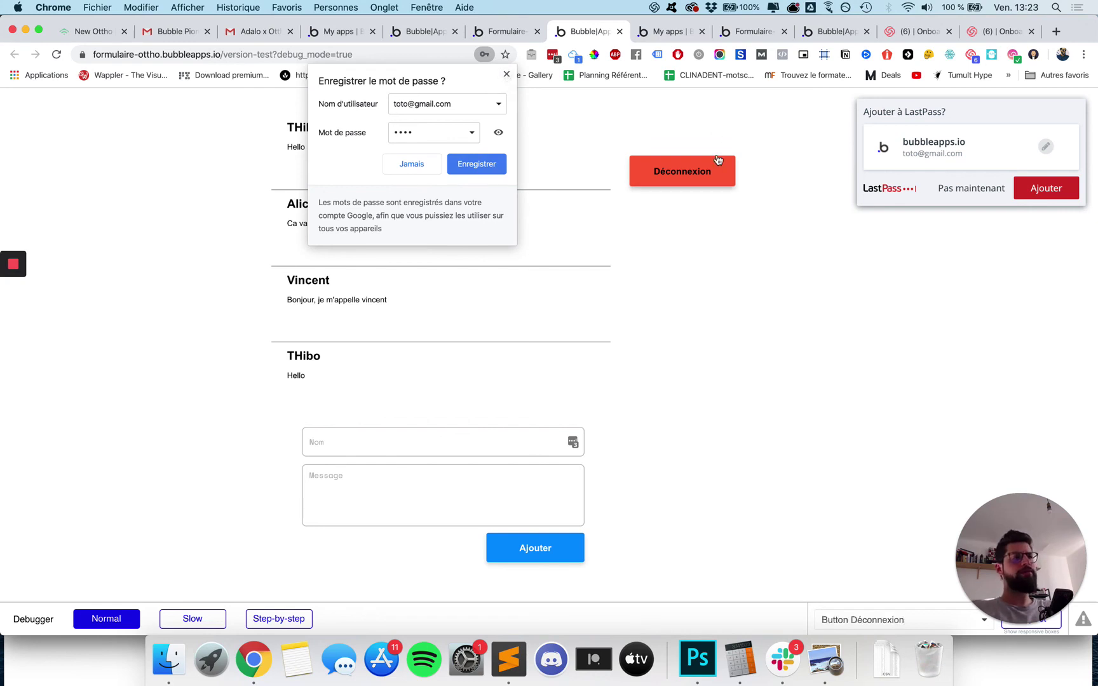
pyautogui.click(508, 32)
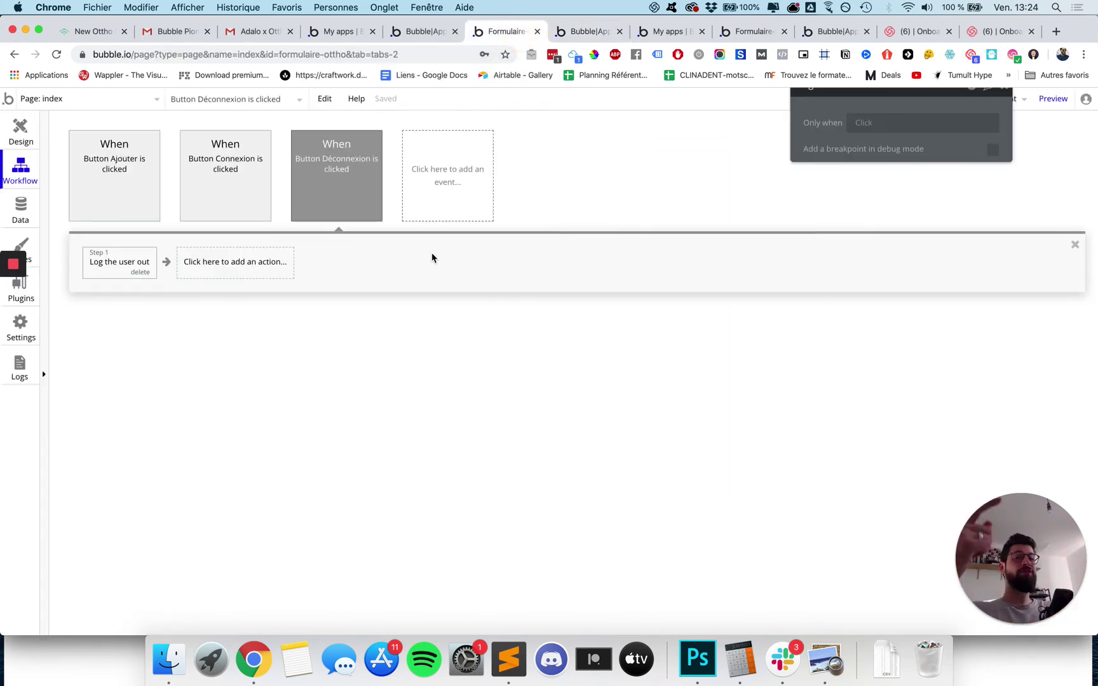
# Uncheck 'visible on page load' for Déconnexion and add a 'When Current User is logged in' condition.
pyautogui.click(20, 127)
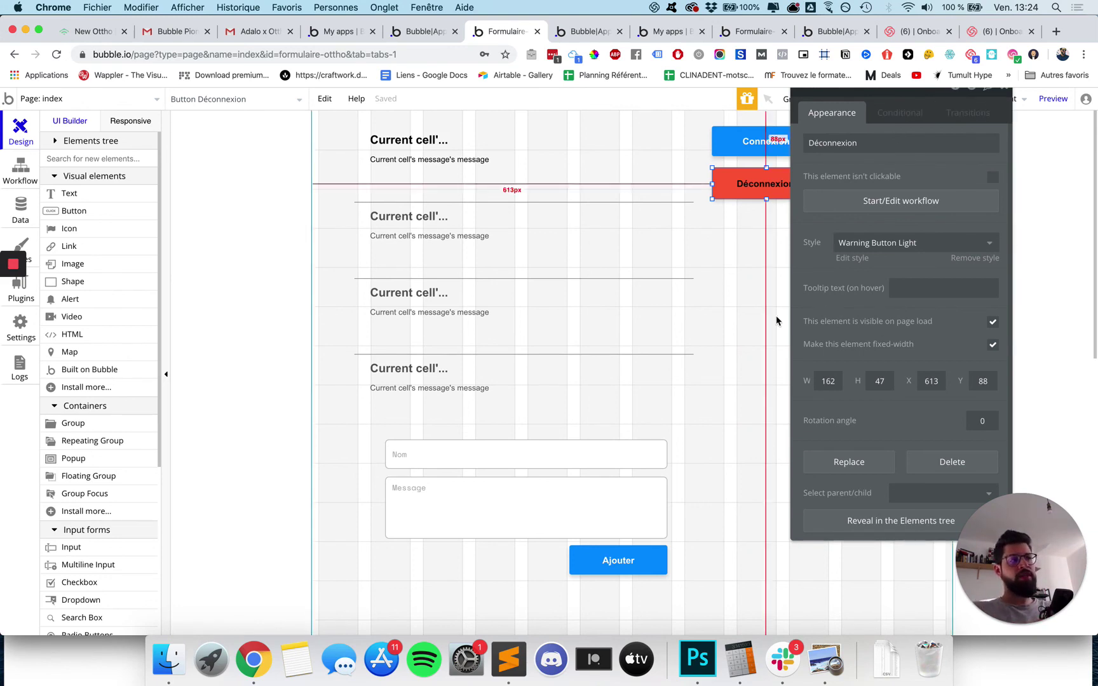
pyautogui.click(993, 322)
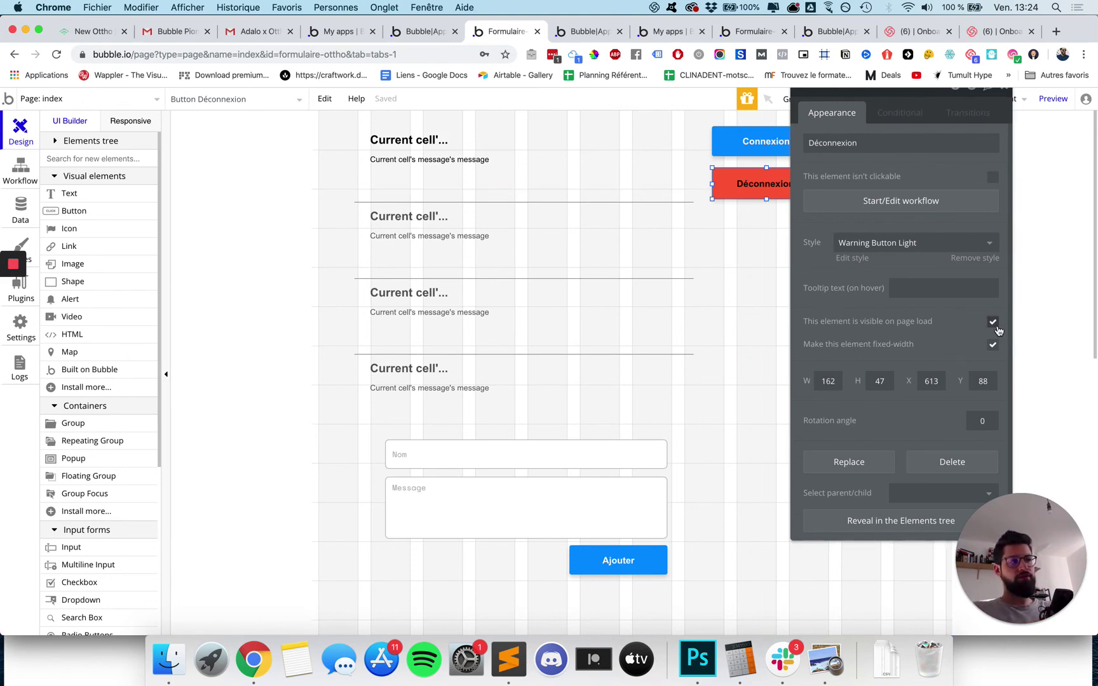
pyautogui.click(891, 119)
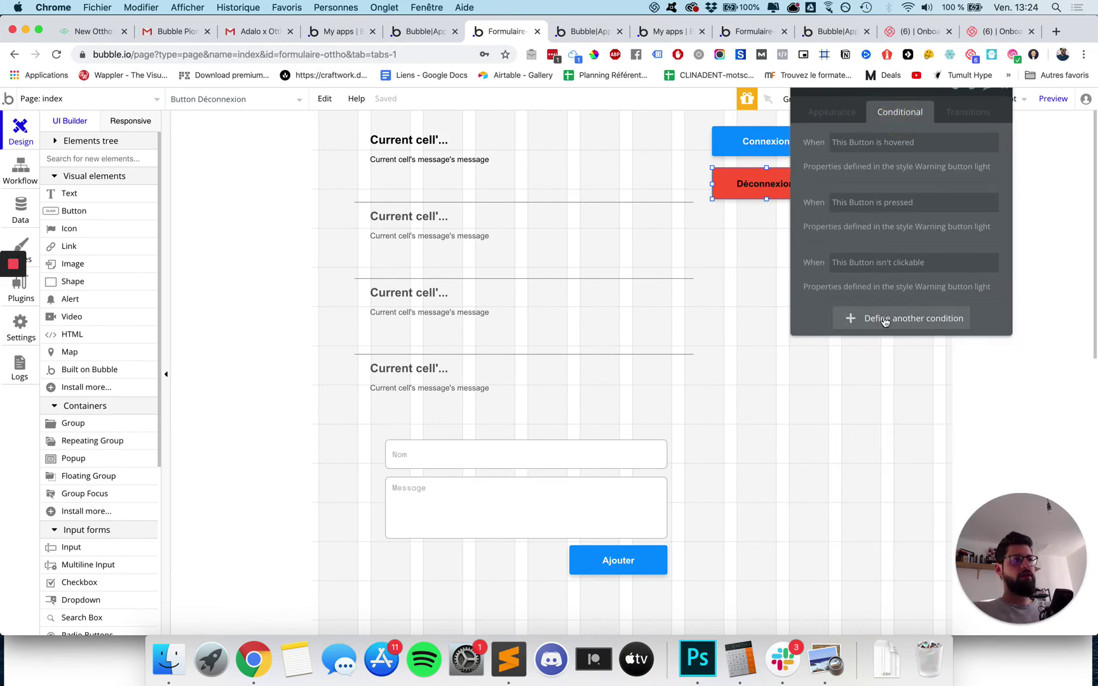
pyautogui.click(851, 318)
pyautogui.click(852, 328)
pyautogui.click(852, 376)
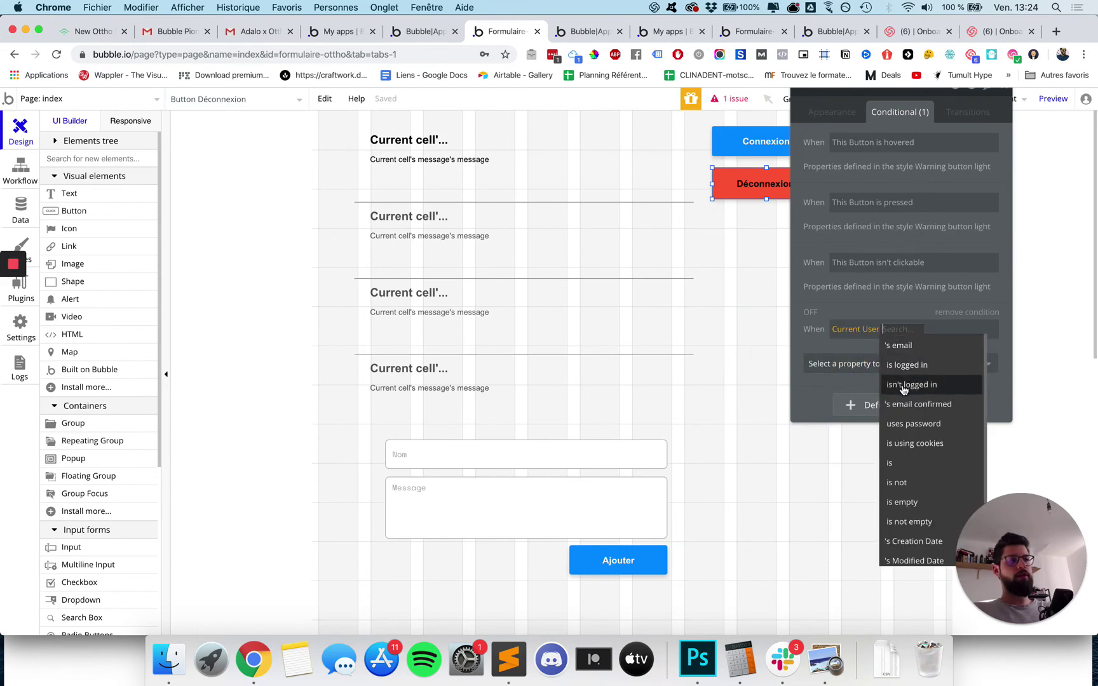
pyautogui.click(903, 365)
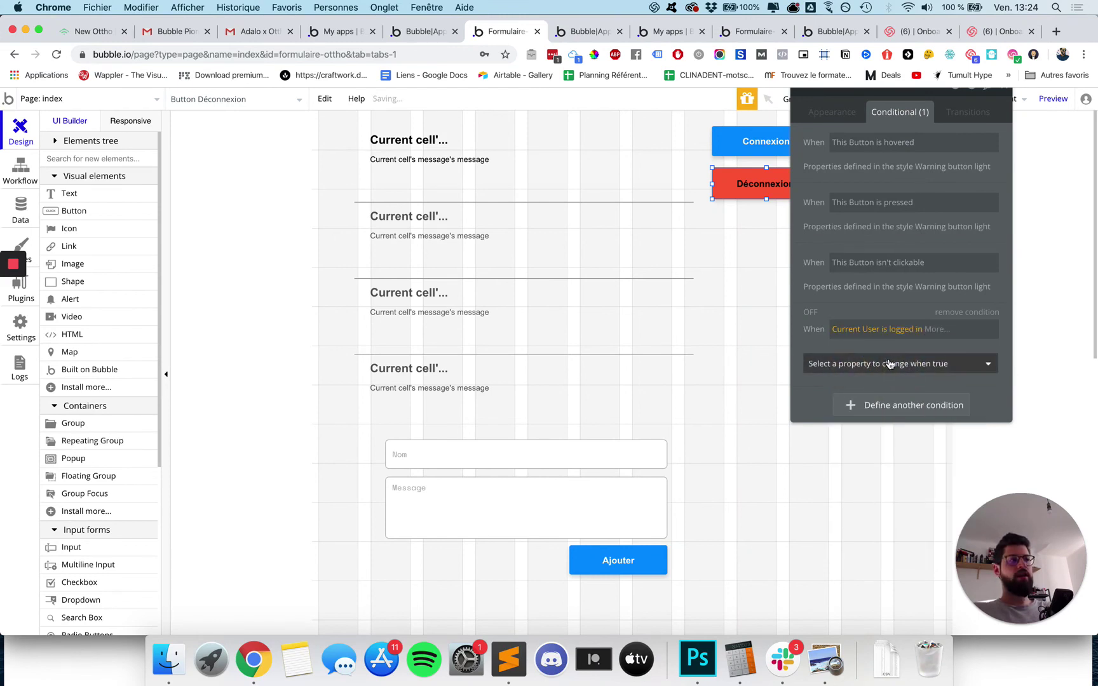
# Make that condition set 'This element is visible' checked.
pyautogui.click(890, 363)
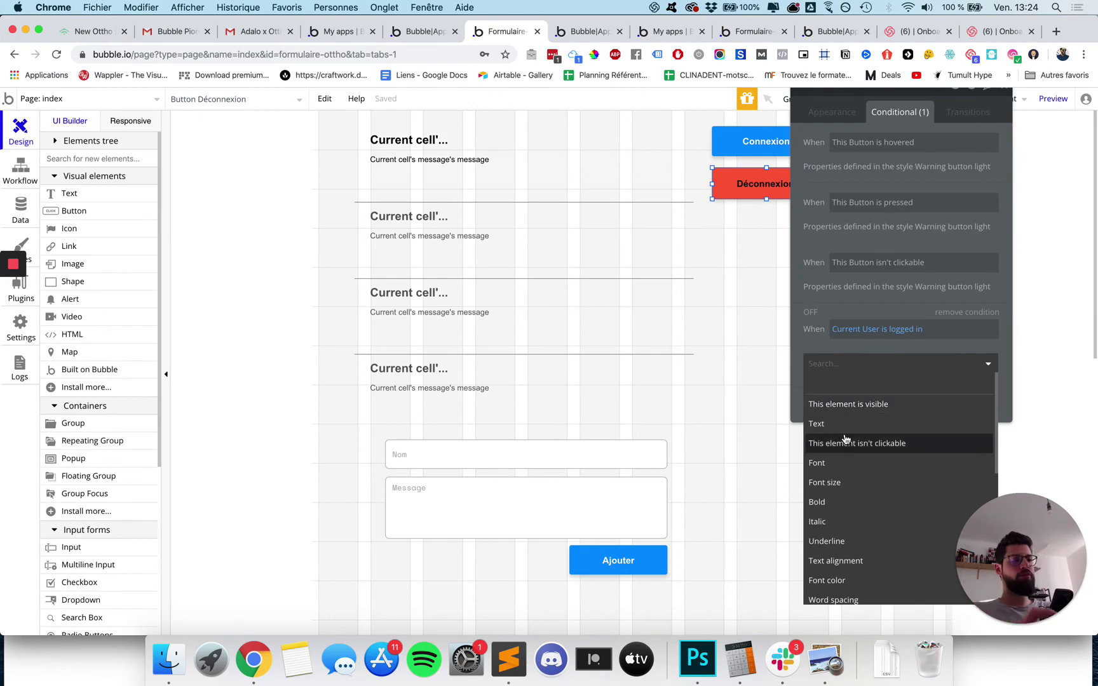
pyautogui.click(849, 404)
pyautogui.click(980, 360)
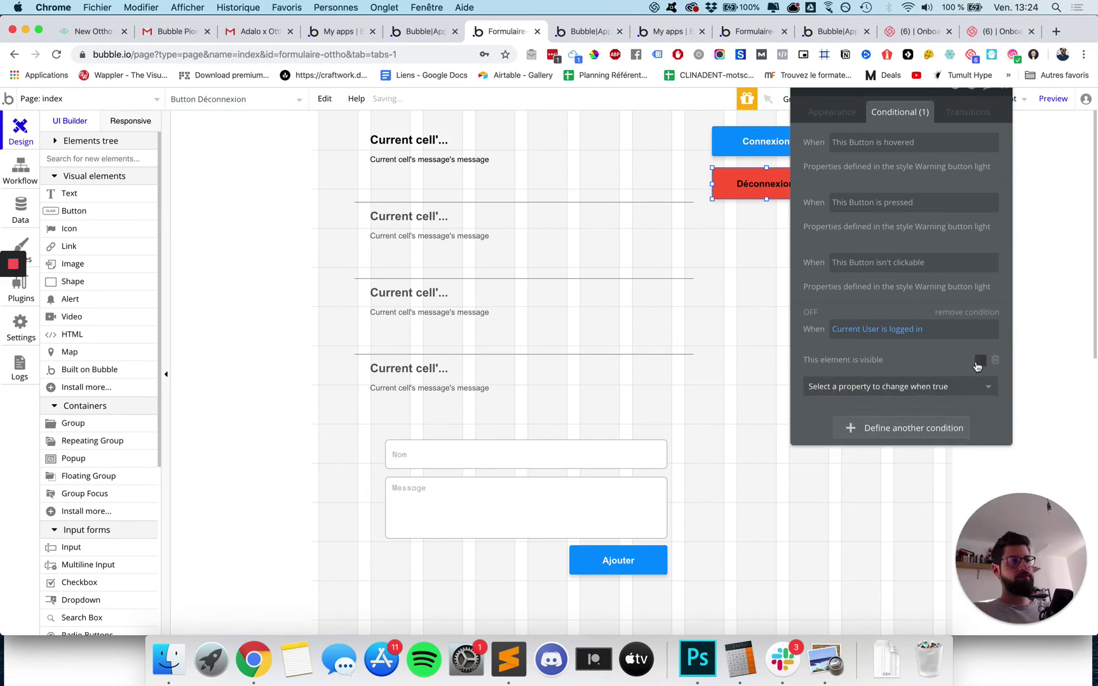
pyautogui.click(587, 31)
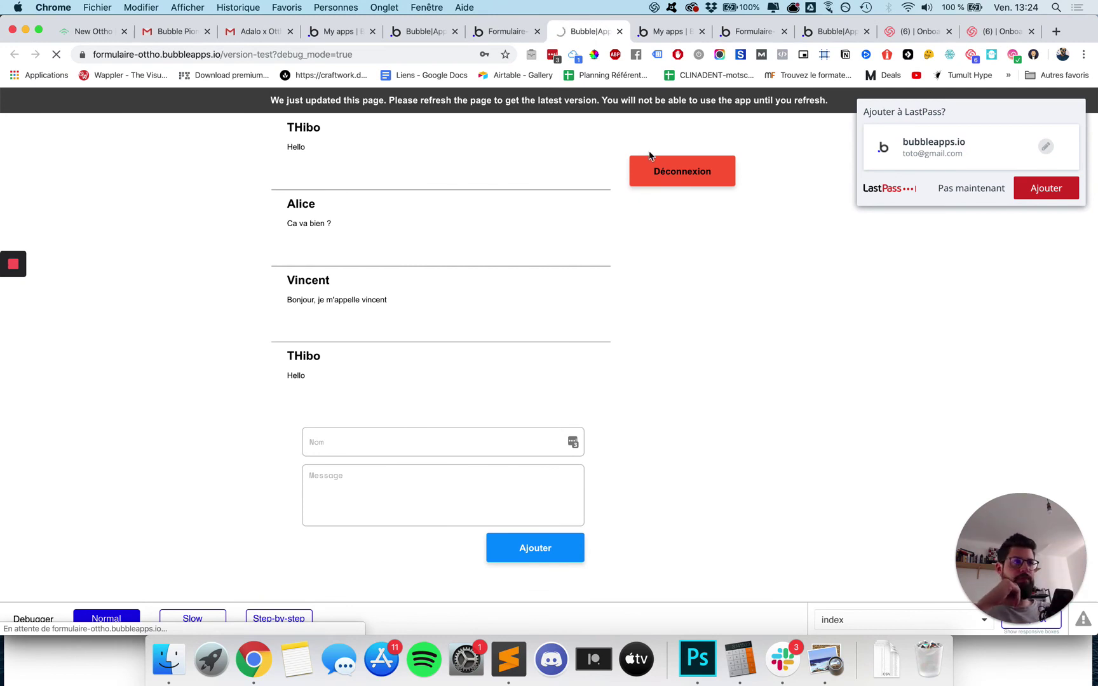
# Dismiss the LastPass password prompt, reload the preview, and log out with the red Déconnexion button.
pyautogui.click(953, 189)
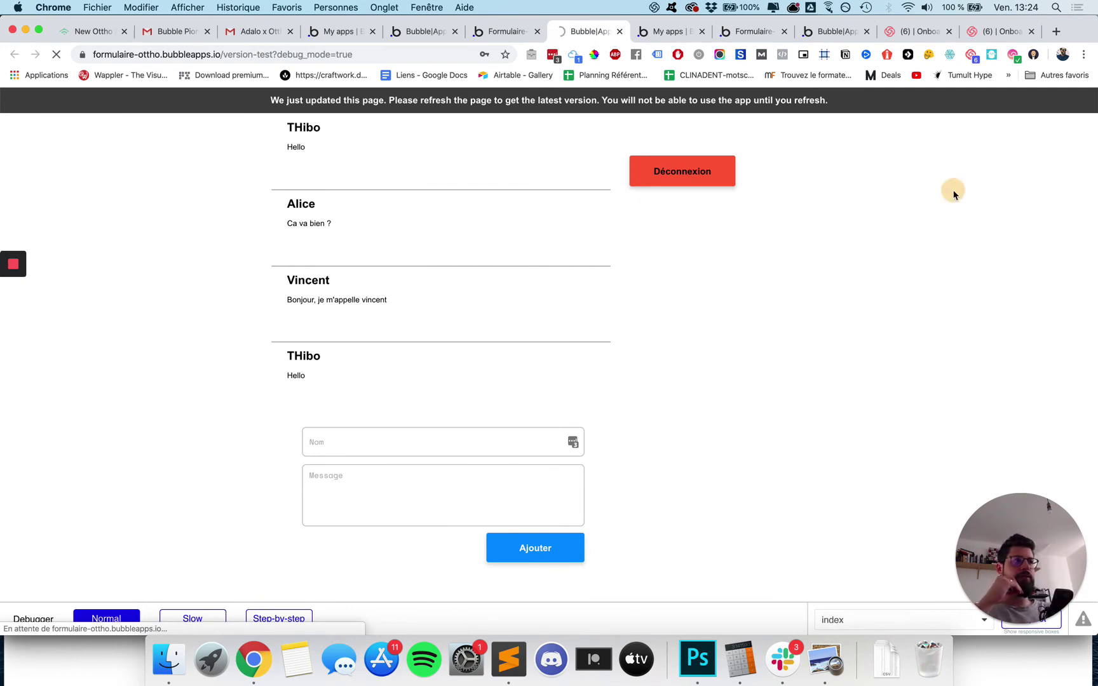
pyautogui.click(720, 163)
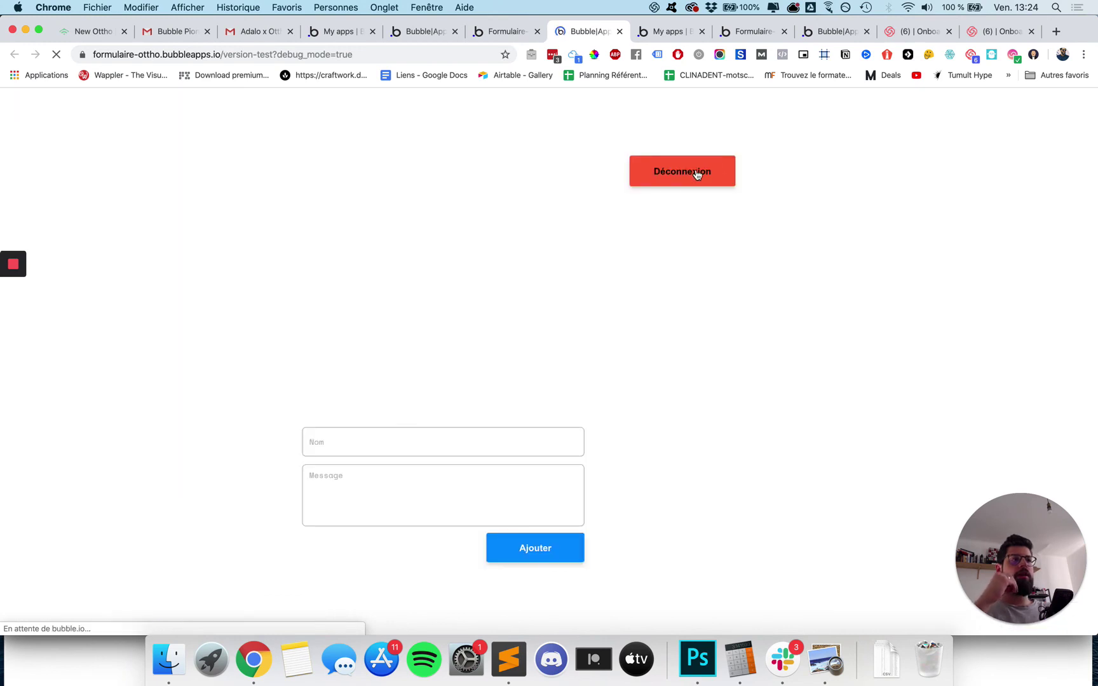
pyautogui.click(697, 173)
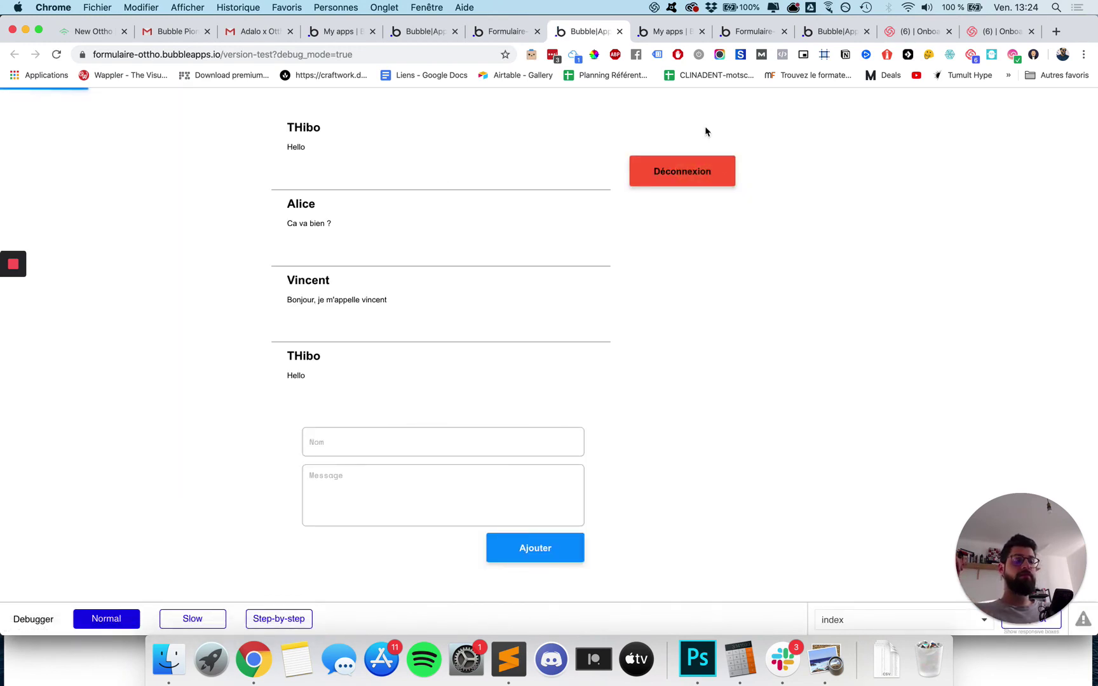